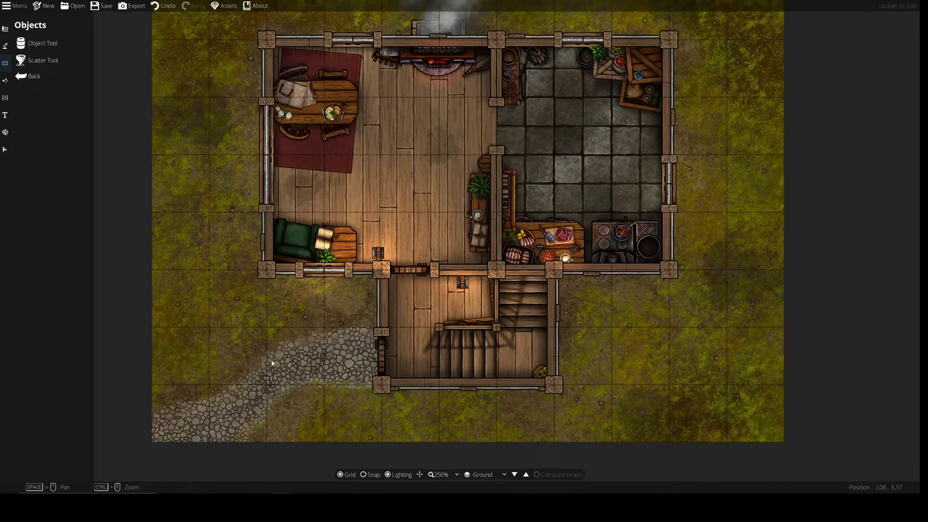
- Pick the Bloody Footprints Colorable B3 asset from the [FA] Blood tag for object placement and rotate it to 30 degrees
scroll(373, 306, up, 2)
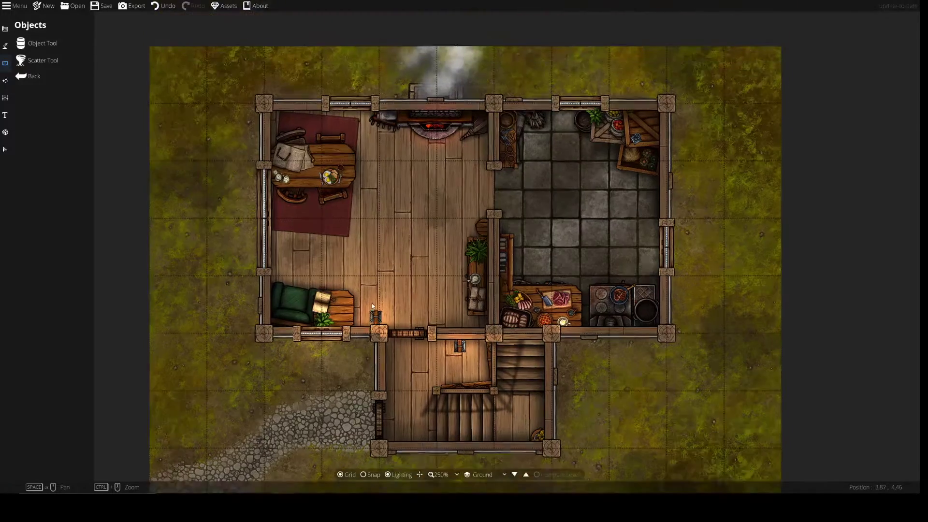
drag(372, 306, 349, 208)
click(23, 44)
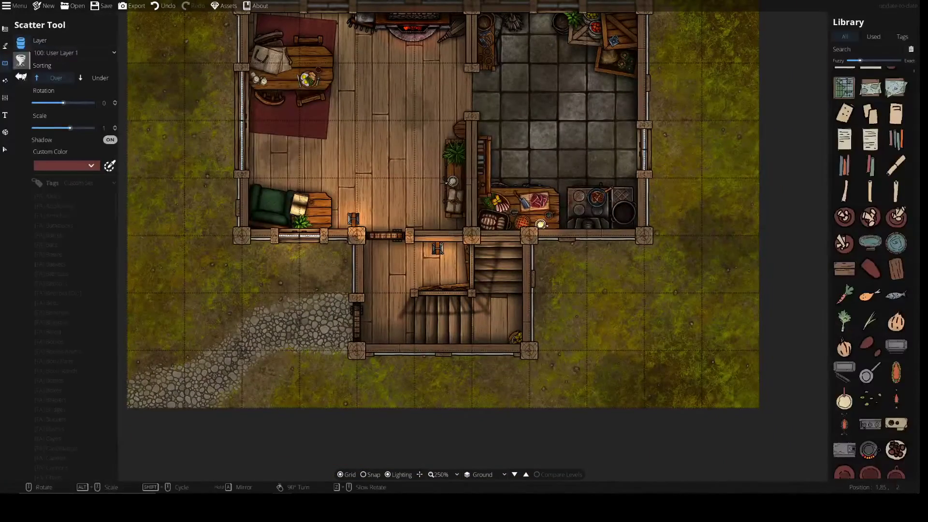
click(61, 245)
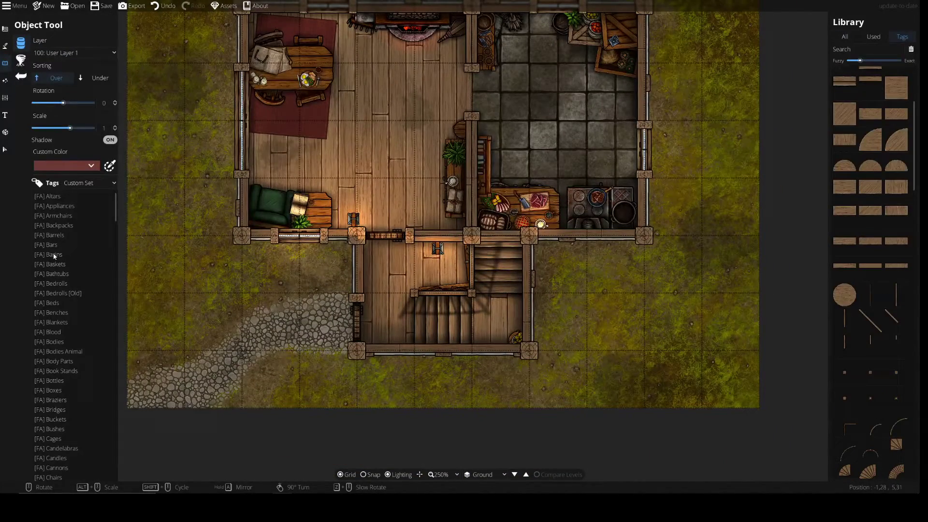
click(57, 332)
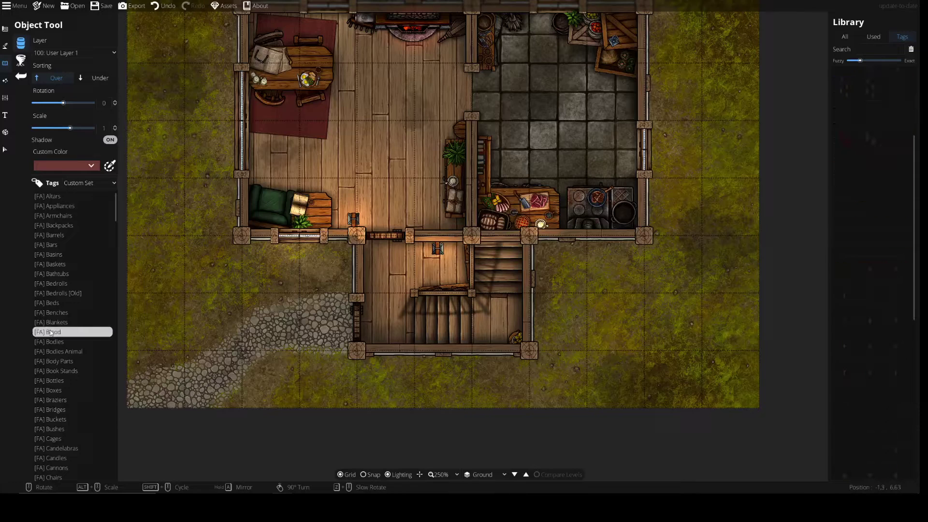
click(846, 92)
drag(421, 199, 441, 240)
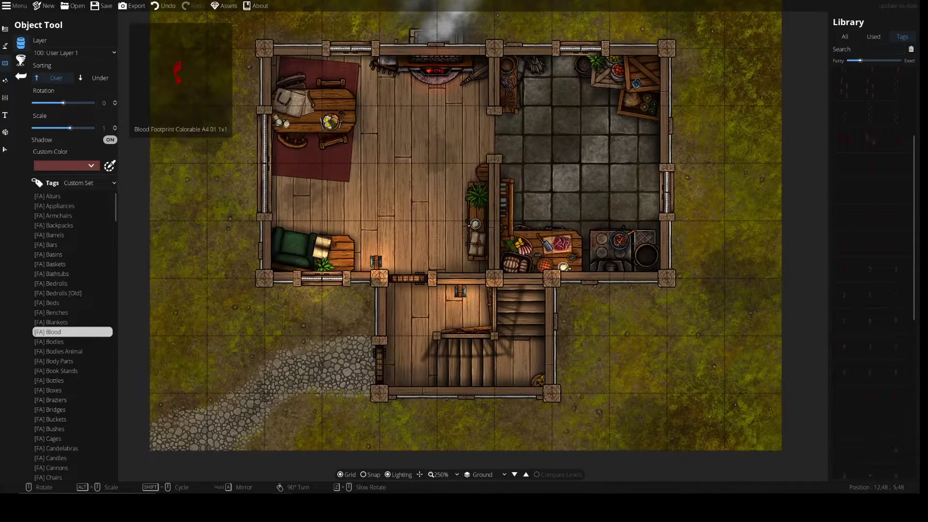
click(845, 87)
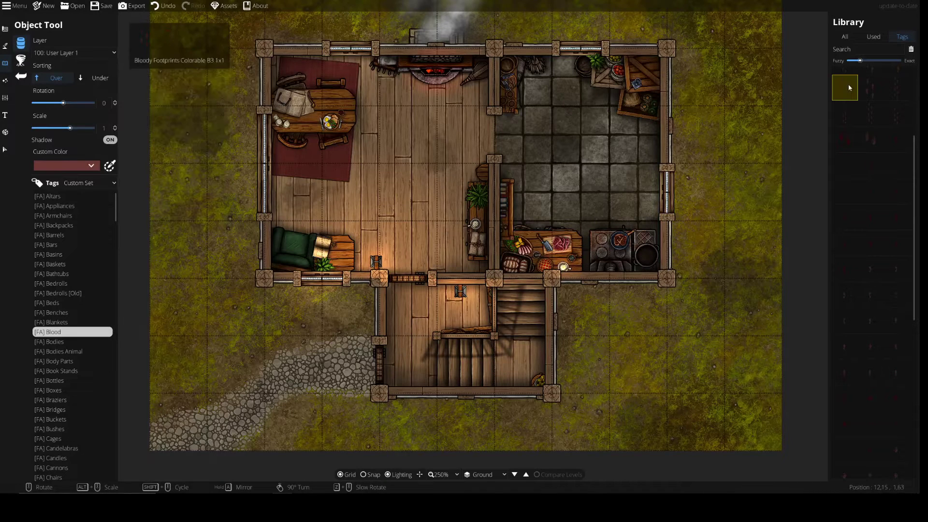
scroll(407, 333, up, 2)
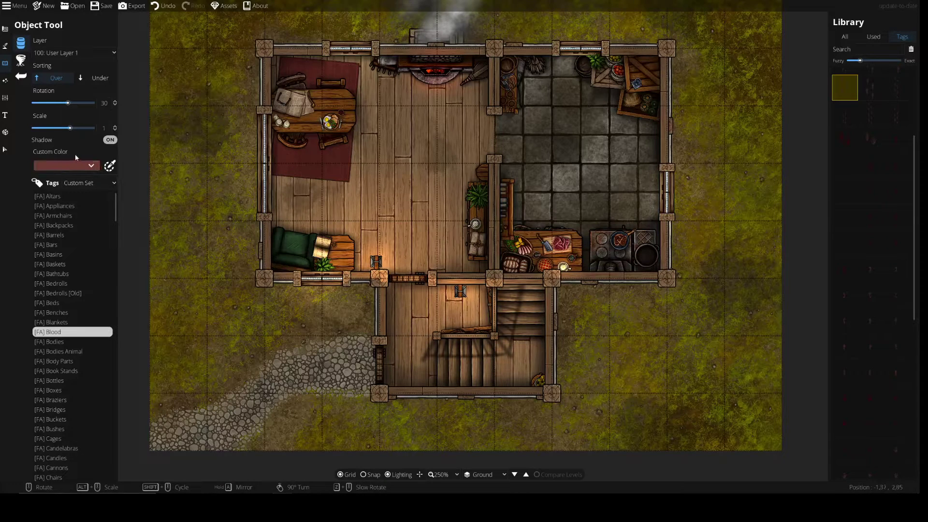
- Set the footprints' custom color to a translucent dark brown with R 82, G 67, B 52 and alpha 69
click(80, 164)
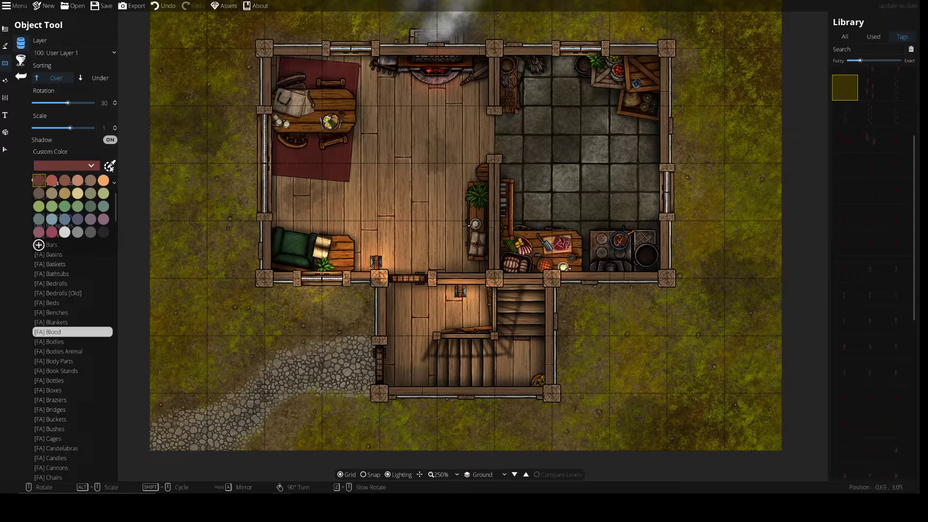
click(38, 195)
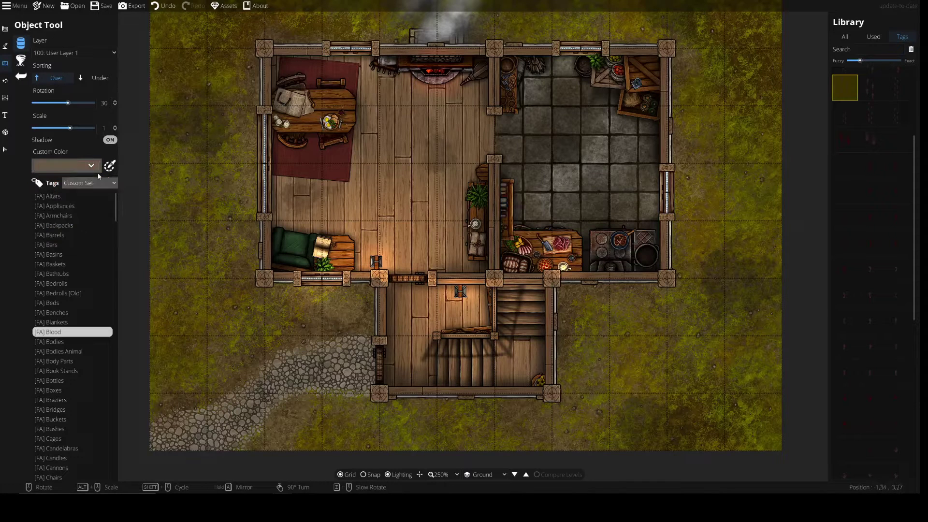
click(92, 166)
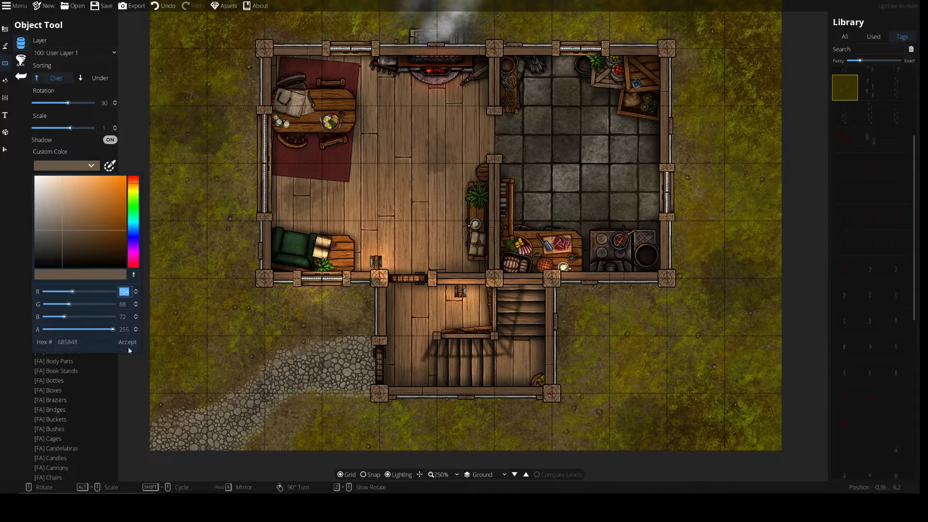
drag(101, 331, 63, 331)
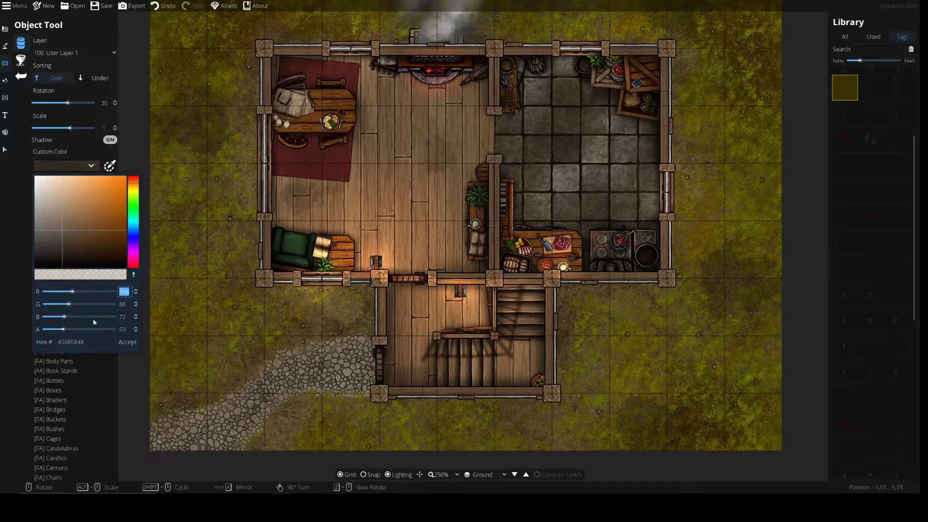
drag(67, 236, 68, 238)
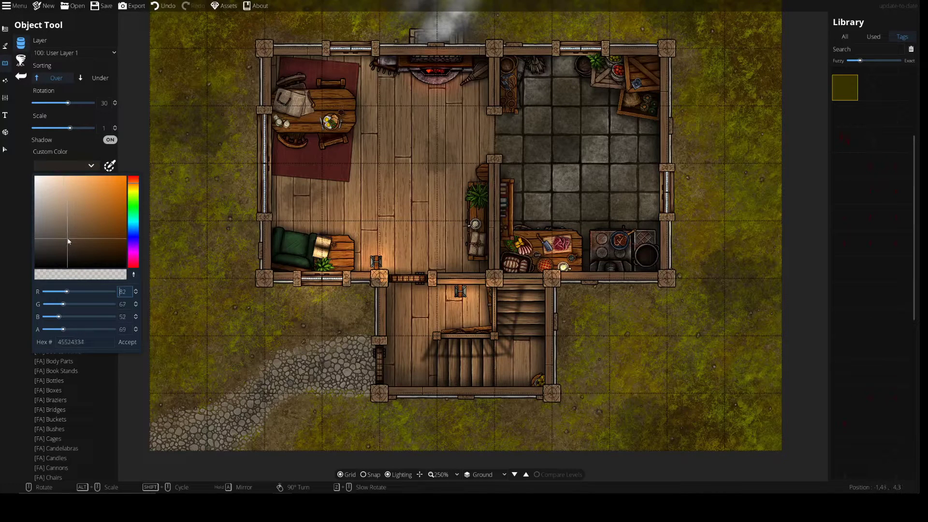
click(127, 342)
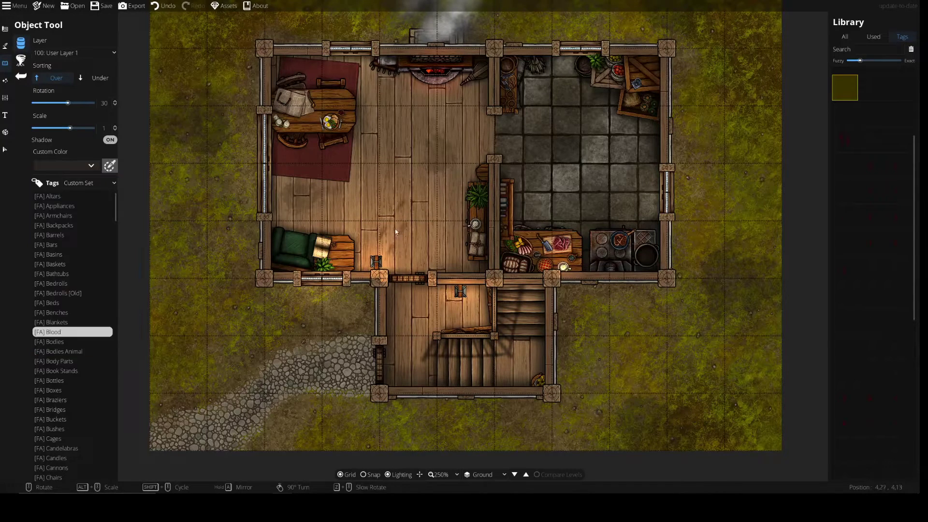
- Rotate the footprints to 15 degrees and lower the alpha of their custom color further
scroll(401, 235, down, 1)
click(84, 165)
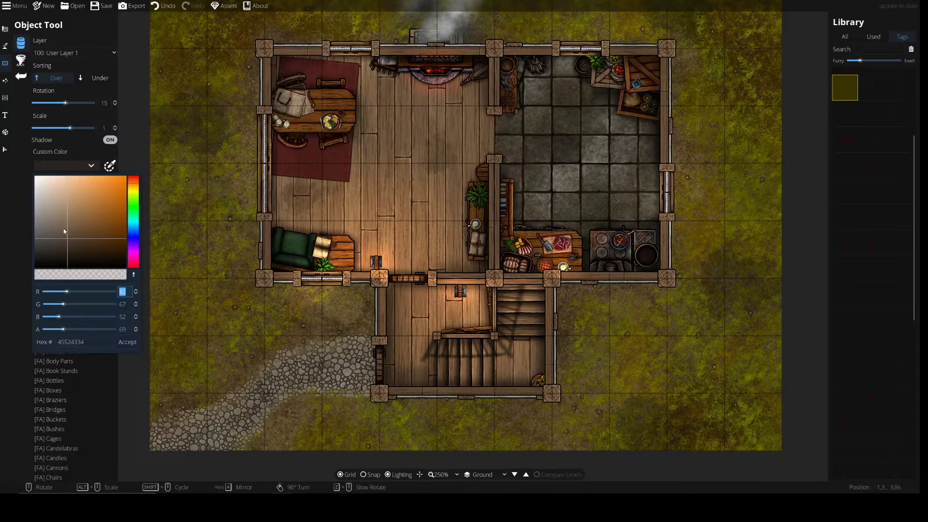
drag(62, 329, 55, 330)
click(131, 342)
- Place footprints on the wooden floor of the house with varied rotation, and undo the last placement
scroll(379, 364, up, 3)
scroll(399, 323, down, 3)
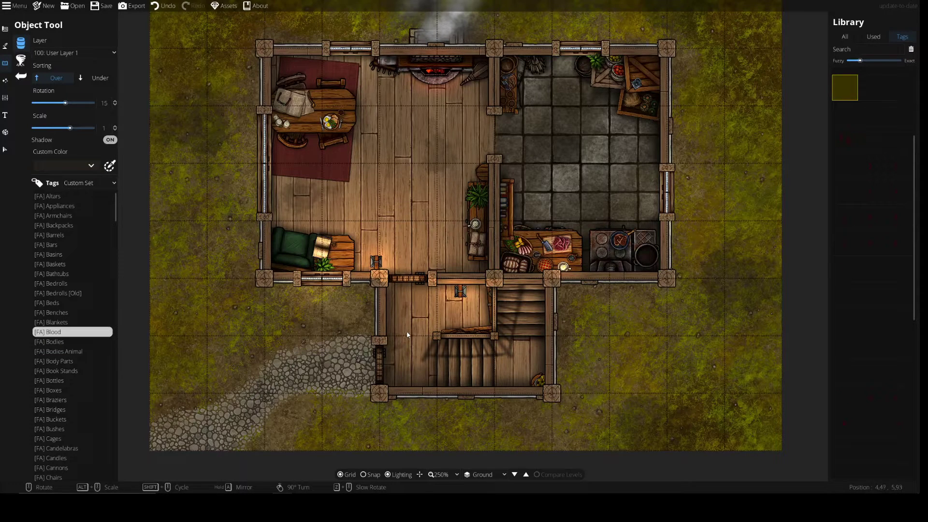
scroll(418, 196, up, 1)
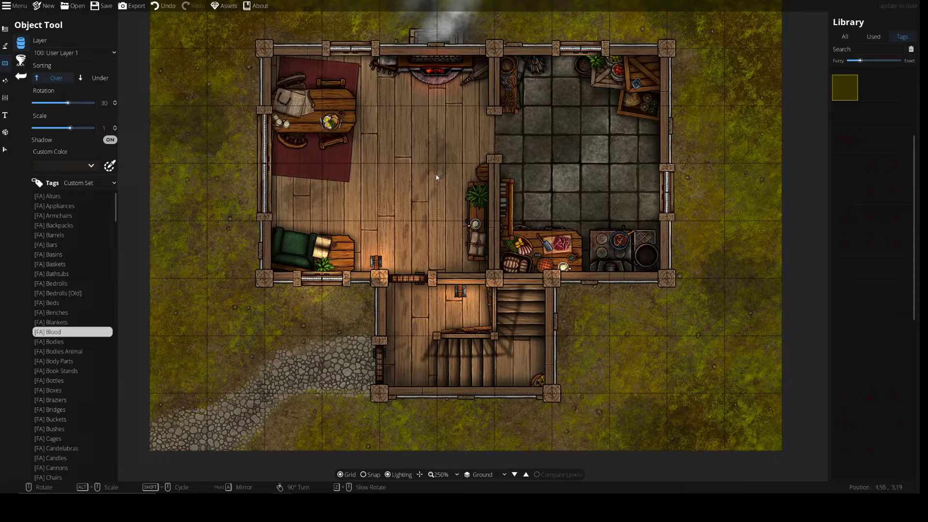
key(ctrl+z)
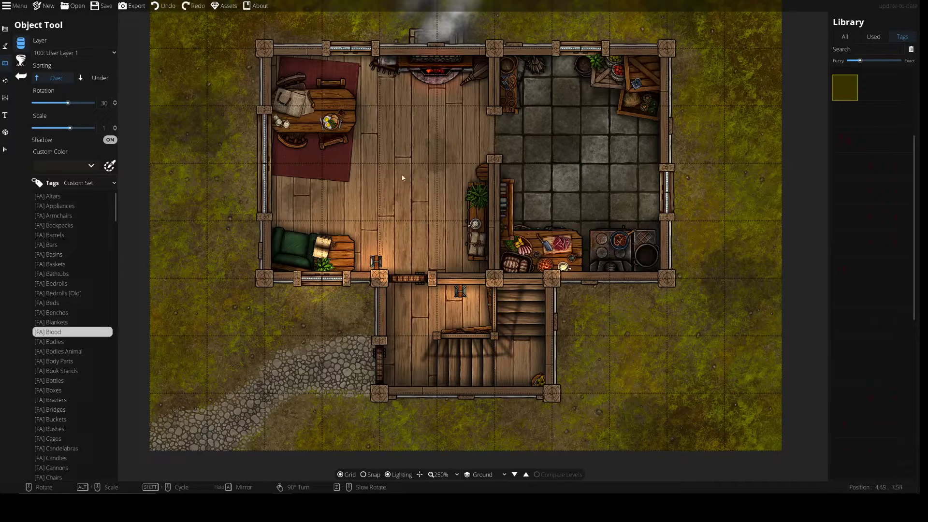
- Turn the footprints to 90 degrees and assign them to layer 400: User Layer 4 for the staircase
scroll(404, 370, up, 7)
scroll(466, 366, down, 1)
click(91, 54)
click(93, 158)
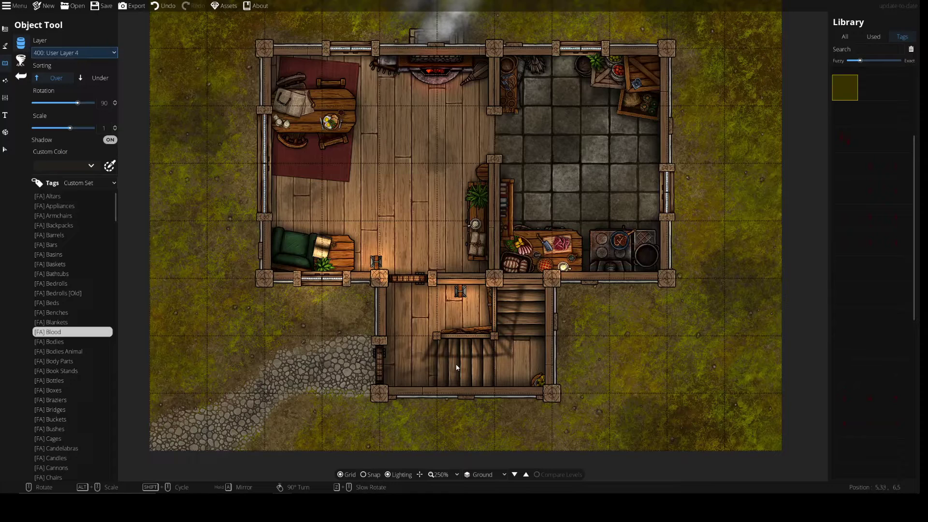
- Switch to other footprint variants for the living room floor, turning them through 45 to 30 degrees
mouse_move(838, 324)
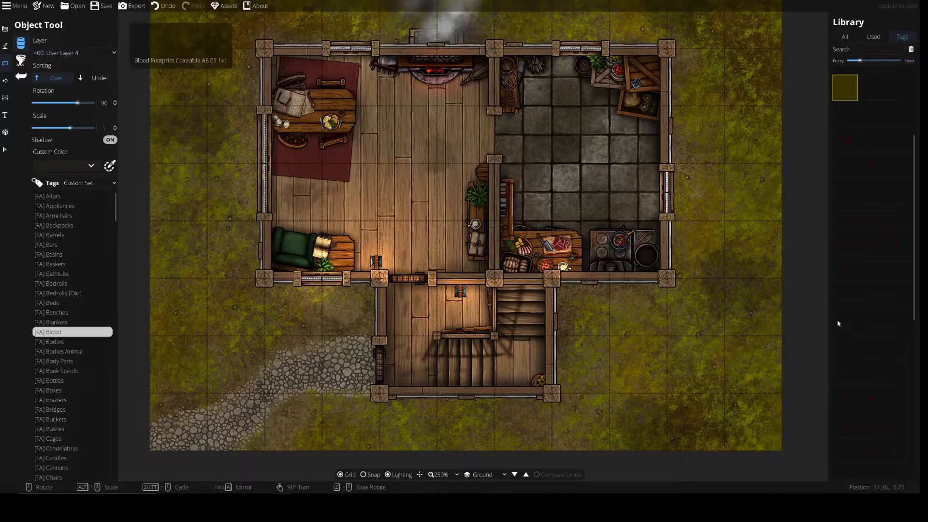
click(870, 108)
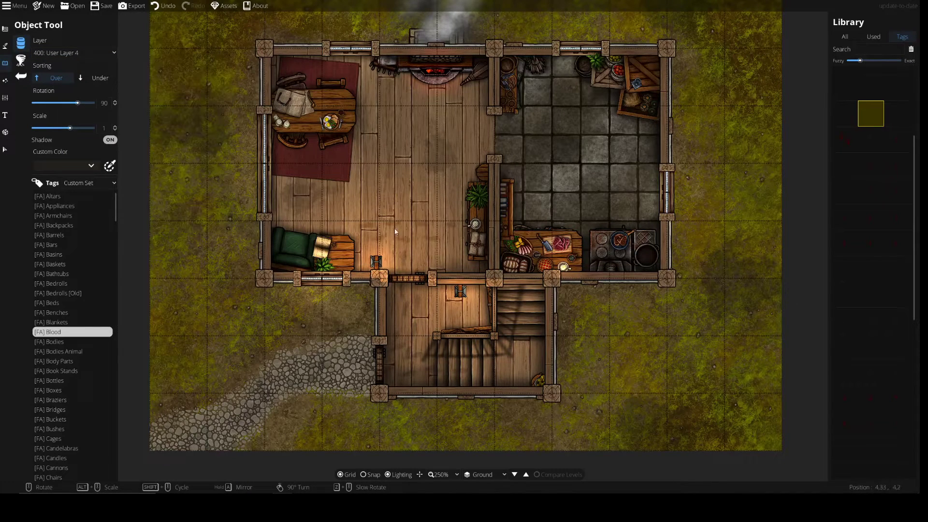
scroll(393, 213, down, 1)
click(861, 97)
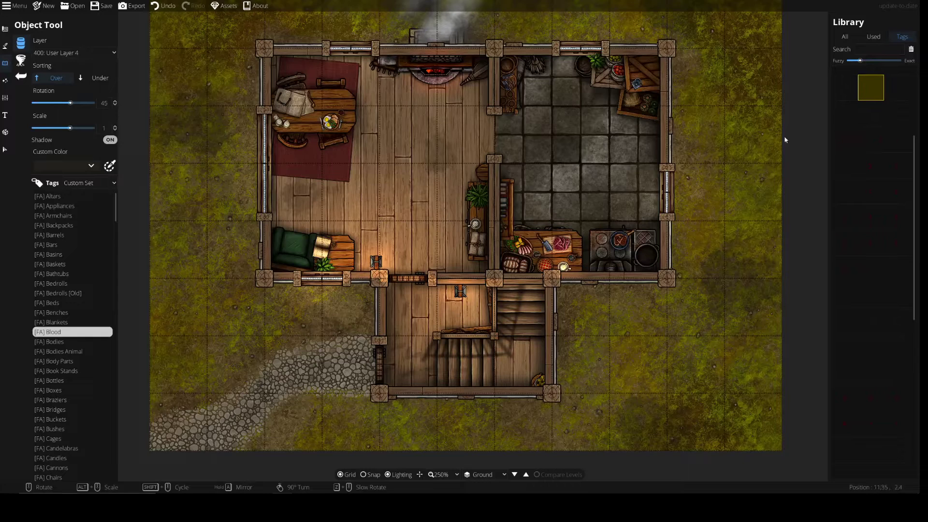
scroll(429, 199, down, 1)
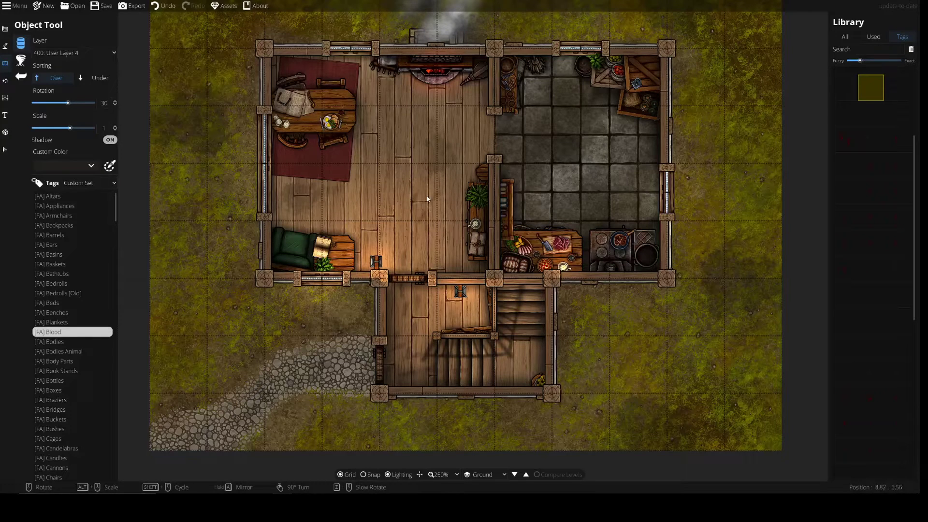
- Continue the living room trail with further footprint variants, bringing the rotation to 0 degrees
click(894, 89)
scroll(430, 234, down, 1)
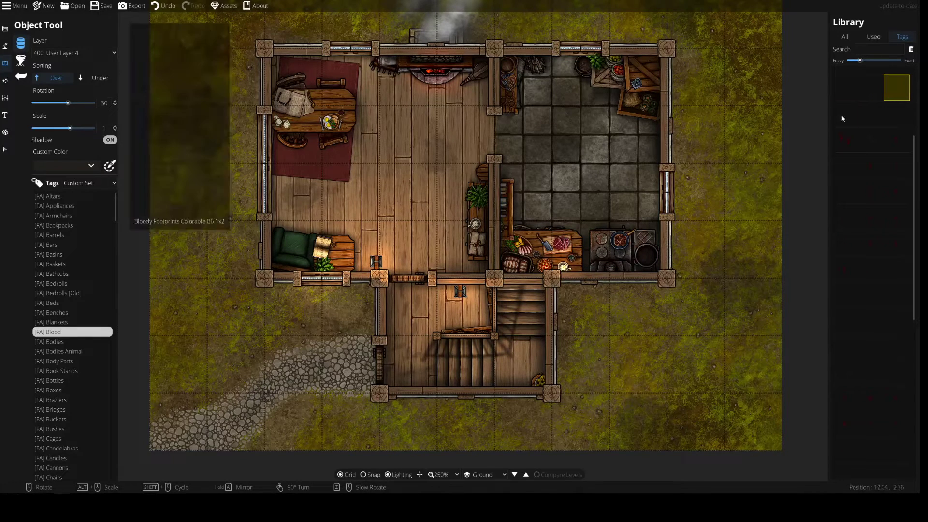
scroll(435, 232, down, 1)
scroll(419, 235, down, 1)
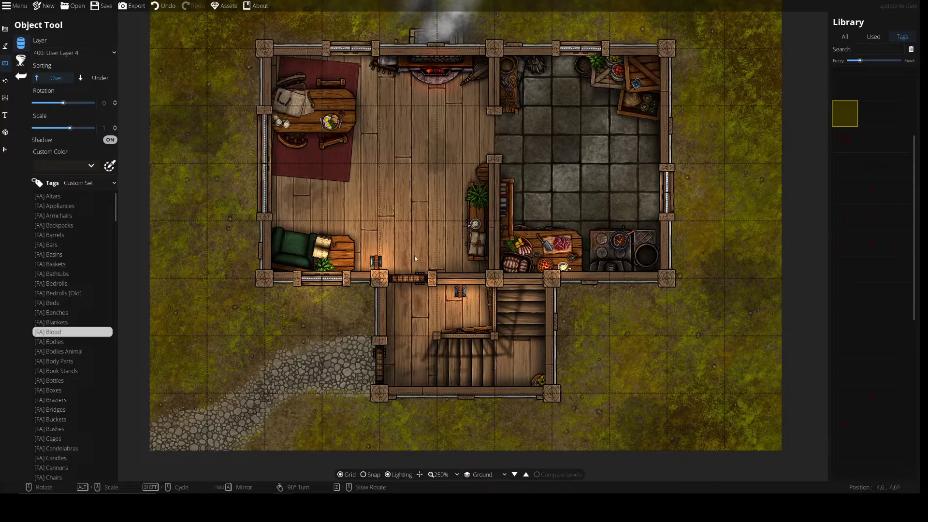
- Vary the direction of the footprints along the trail through the house, ending at a rotation of -55 degrees
scroll(423, 178, up, 1)
scroll(420, 261, down, 2)
scroll(426, 313, up, 8)
drag(465, 361, 445, 424)
scroll(481, 244, down, 10)
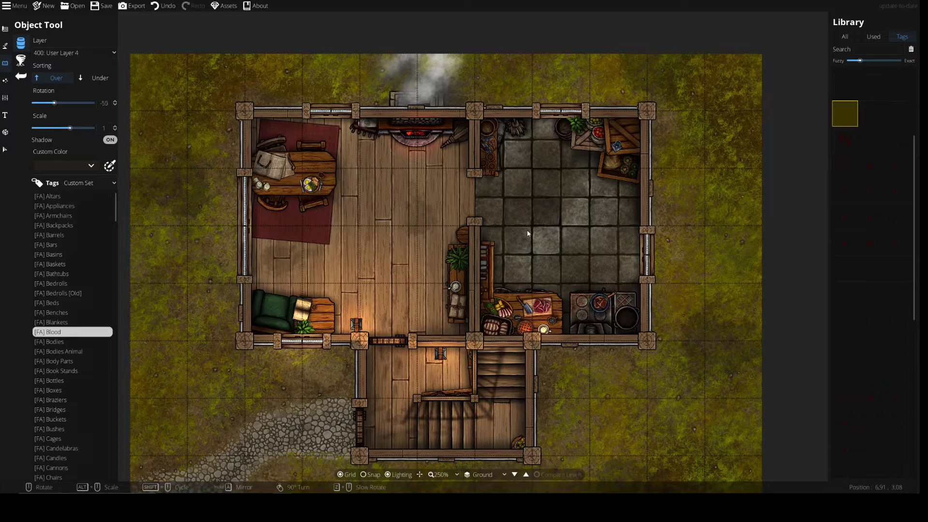
- Extend the footprint trail into the stone-tiled kitchen, turning the prints to -85 degrees
scroll(512, 211, down, 1)
scroll(538, 221, up, 2)
scroll(568, 236, down, 1)
scroll(467, 212, down, 2)
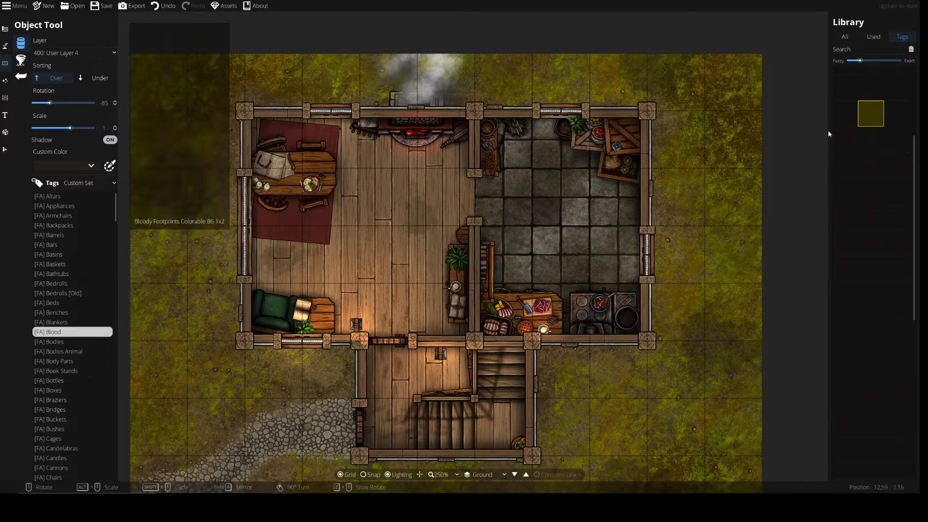
- Add another footprint variant to the kitchen trail, varying its rotation
click(880, 81)
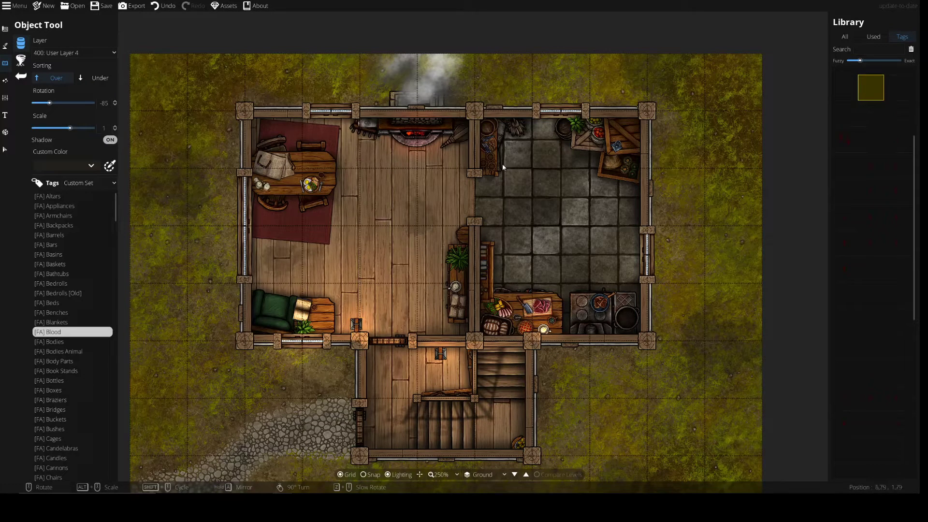
scroll(489, 201, down, 1)
scroll(461, 205, down, 1)
scroll(427, 224, down, 1)
scroll(526, 219, up, 3)
- Pick a colorable blood stain from the library and set its scale to 1.1 for the kitchen
click(870, 114)
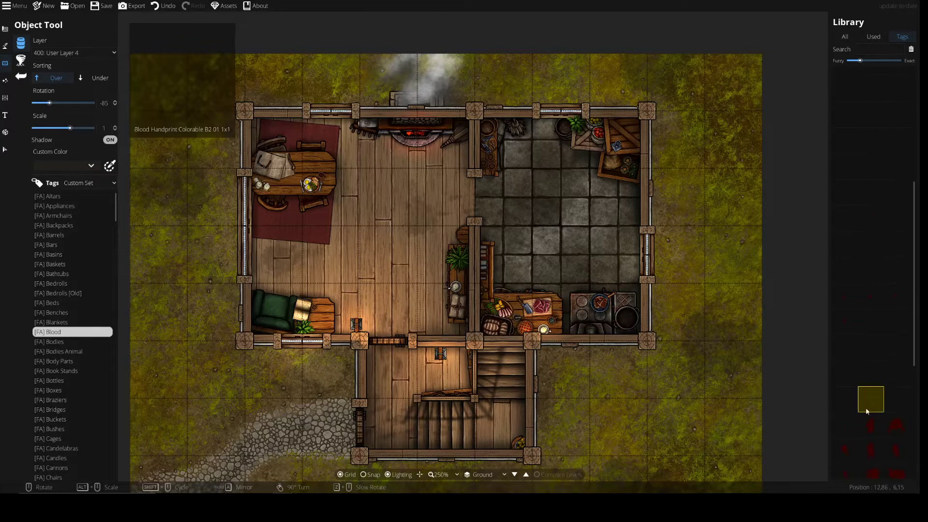
alt+scroll(593, 228, up, 4)
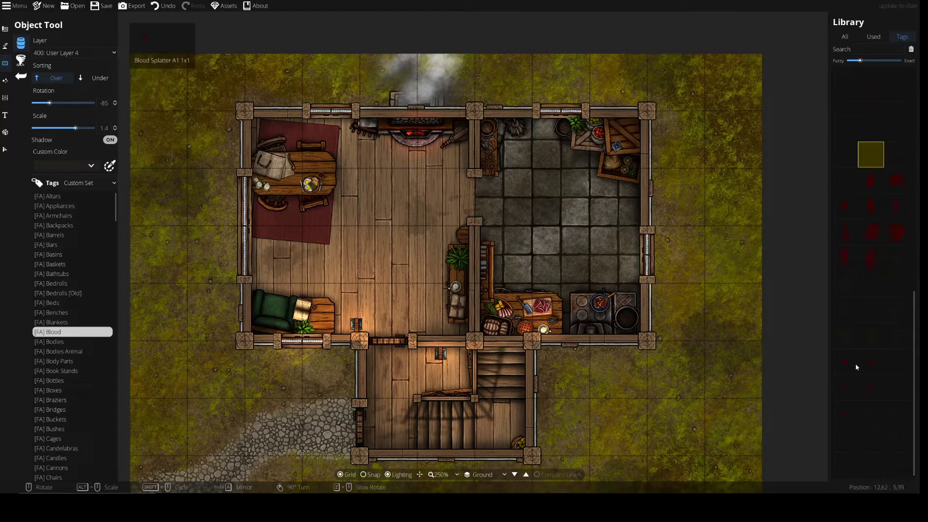
alt+scroll(569, 260, down, 3)
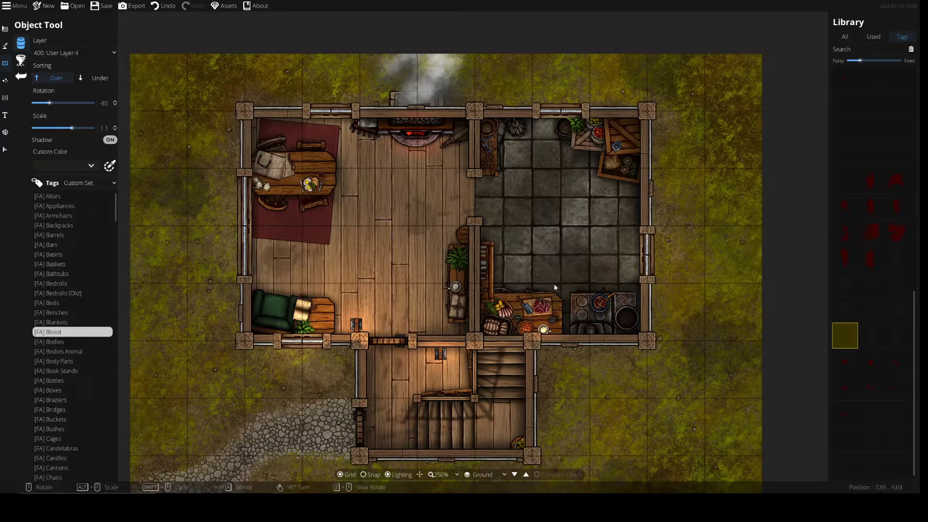
- Set the stain's custom color to near-black with R 32, G 30, B 30 and alpha 62
click(90, 165)
click(104, 236)
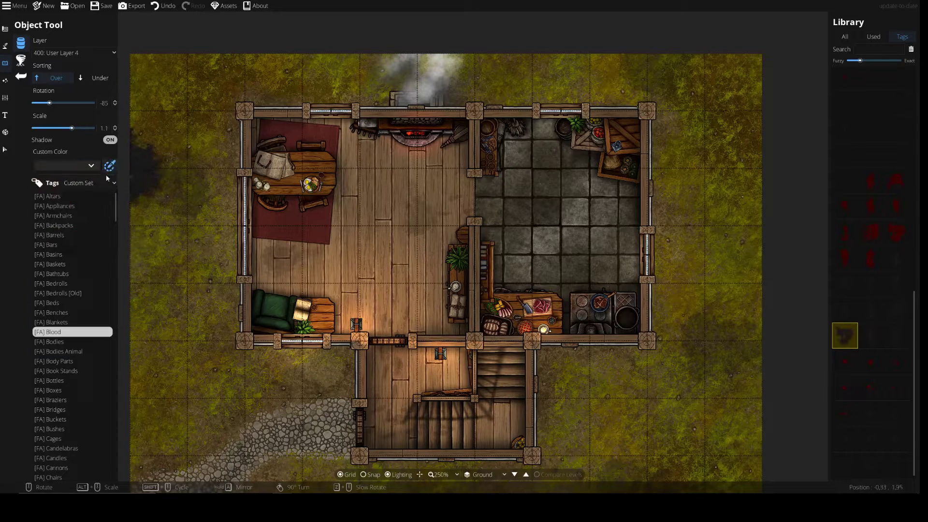
click(110, 166)
drag(77, 245, 38, 256)
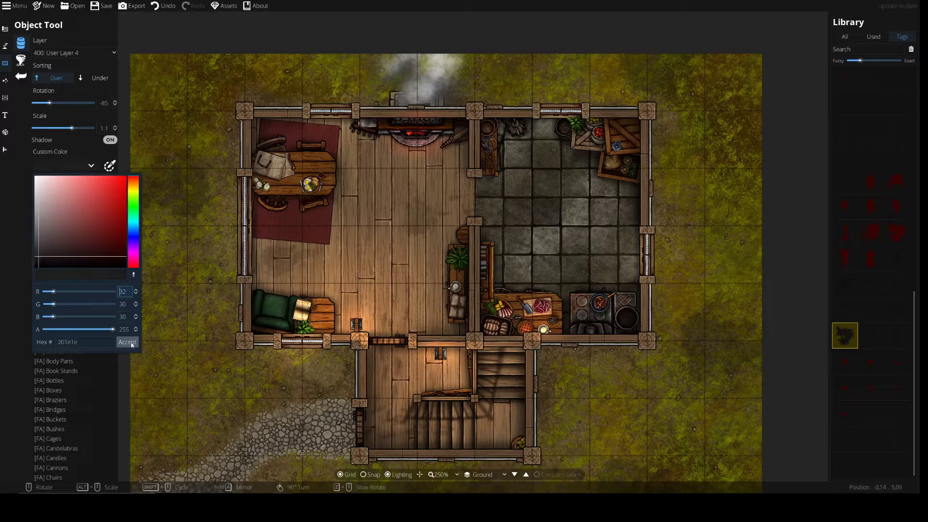
click(60, 330)
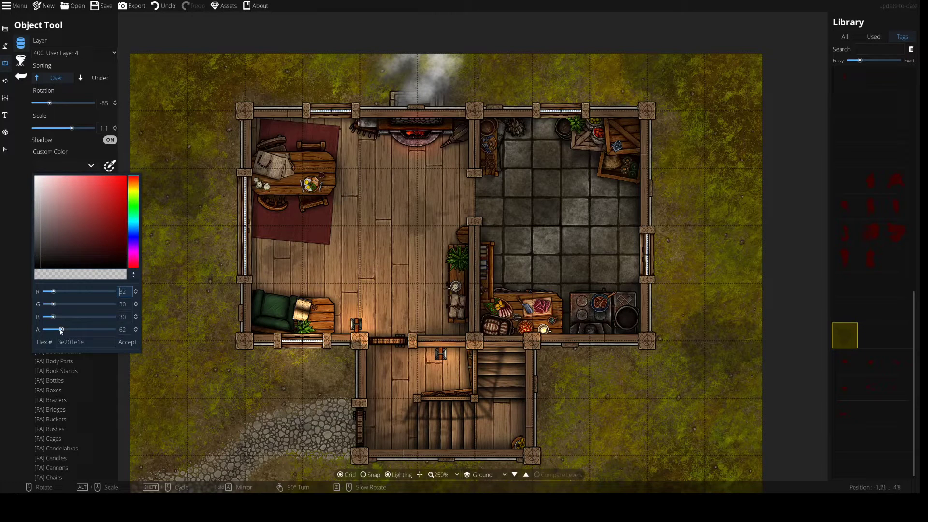
click(127, 341)
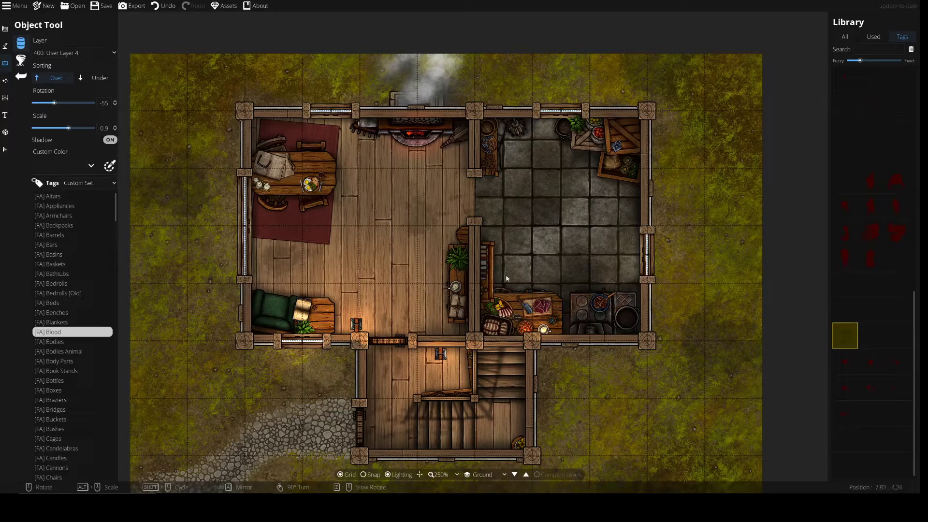
- Move the stain to layer 100: User Layer 1 and set its scale to 0.6 and rotation to -175
click(96, 52)
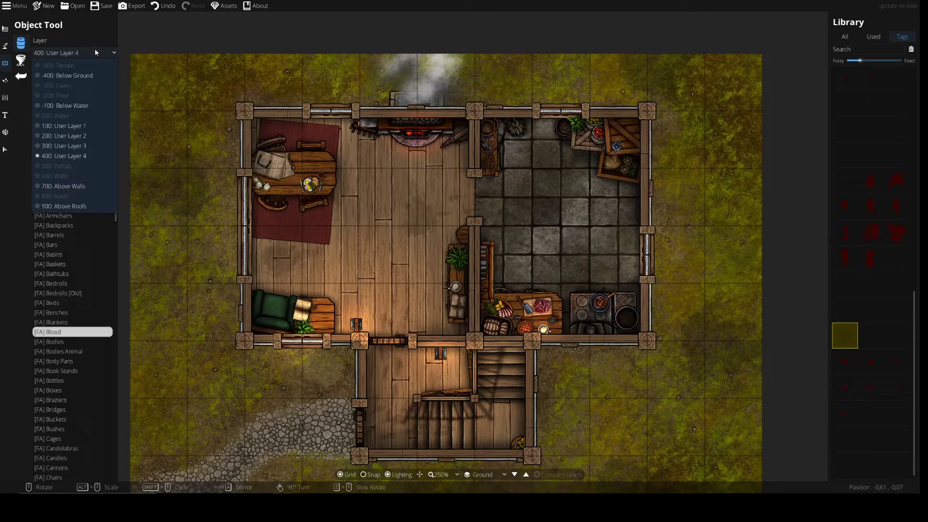
click(79, 125)
scroll(619, 308, down, 2)
scroll(595, 302, down, 1)
scroll(592, 302, down, 9)
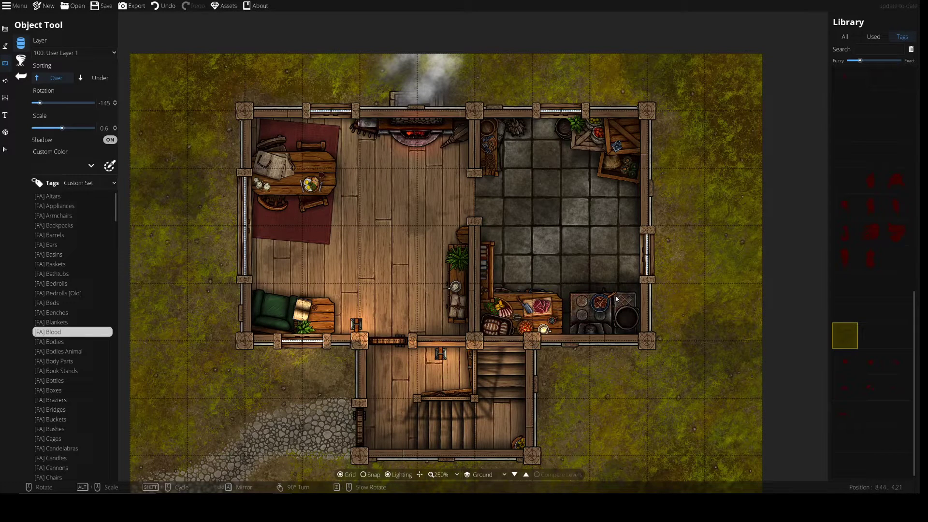
scroll(572, 170, down, 2)
- Set the stain's custom color to a faint dark red with R 95, G 16, B 10 and alpha 27
click(72, 165)
click(38, 181)
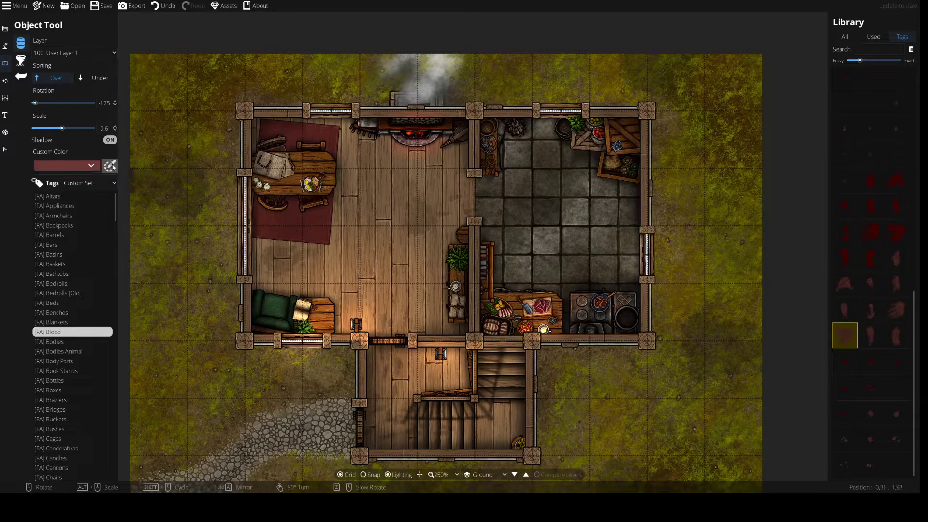
click(61, 165)
click(100, 238)
click(117, 233)
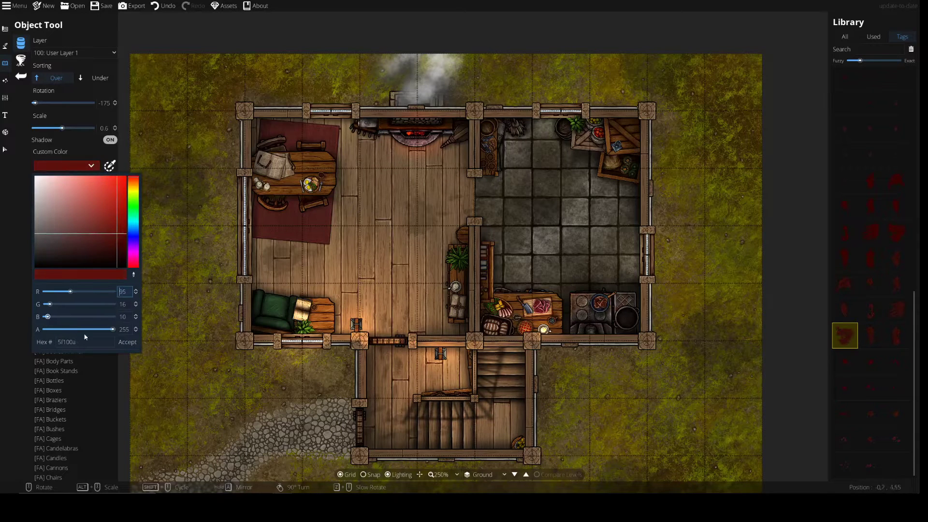
drag(83, 331, 53, 335)
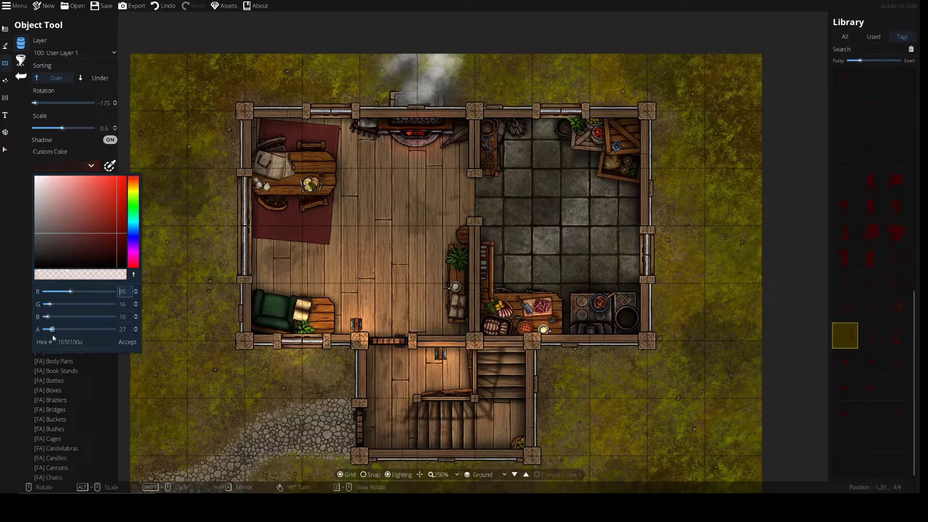
click(127, 341)
- Sort the stain under other objects at scale 0.3 and rotation 5, and place it beside the kitchen's produce crates
scroll(588, 173, up, 6)
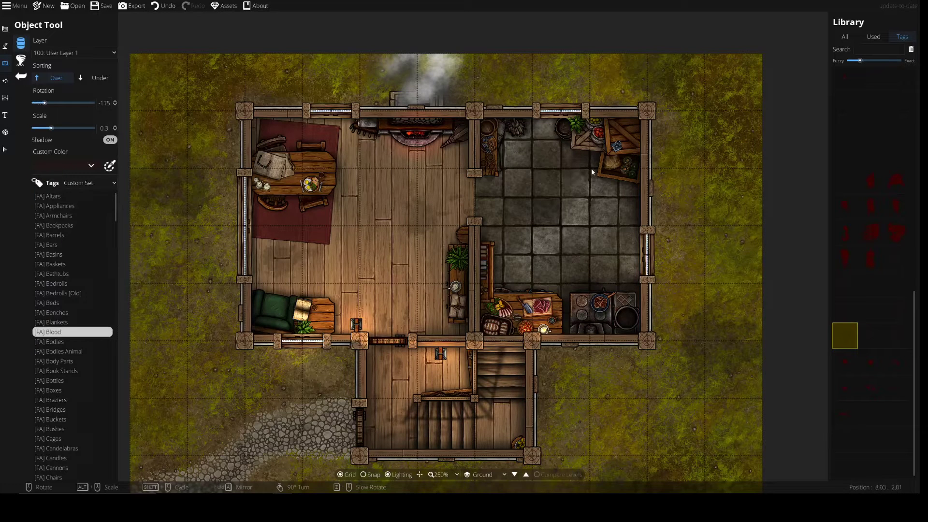
scroll(615, 186, up, 1)
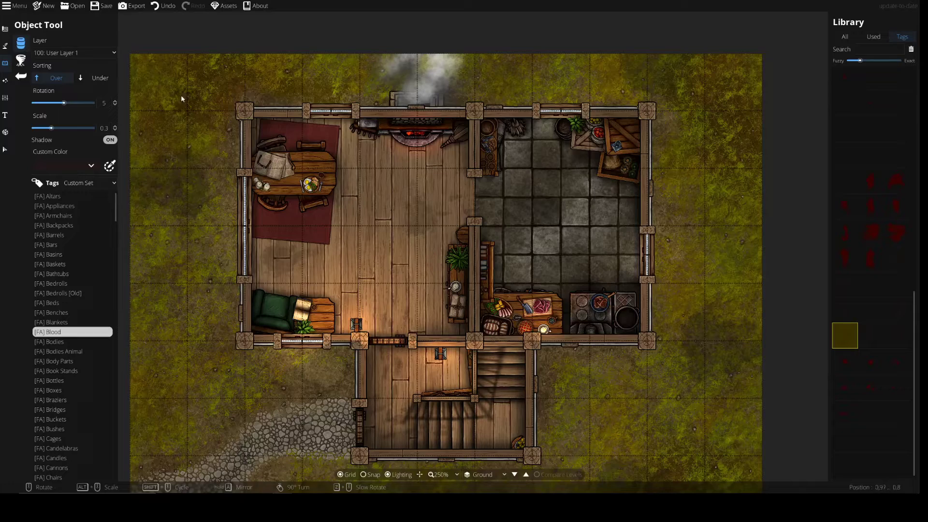
click(97, 77)
click(615, 184)
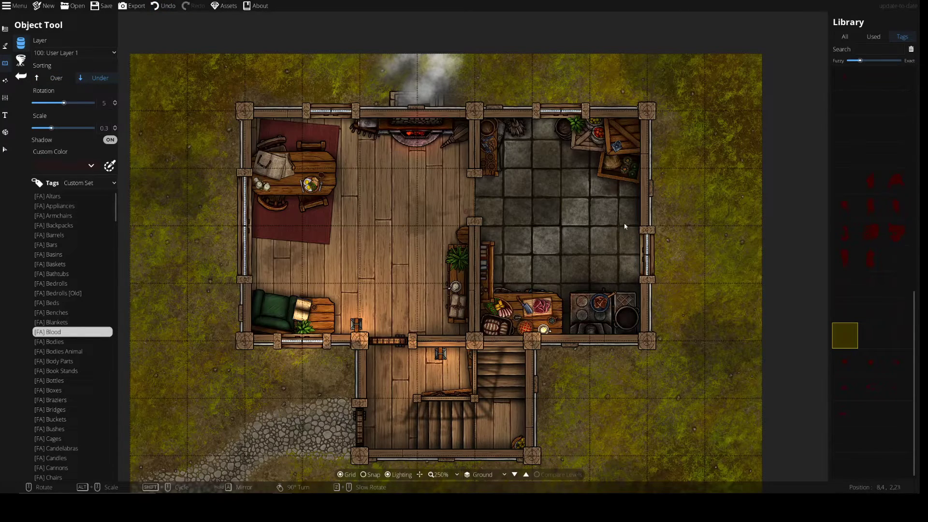
- Inspect the stained floors up close across the kitchen, living room and entrance hall
scroll(523, 184, up, 3)
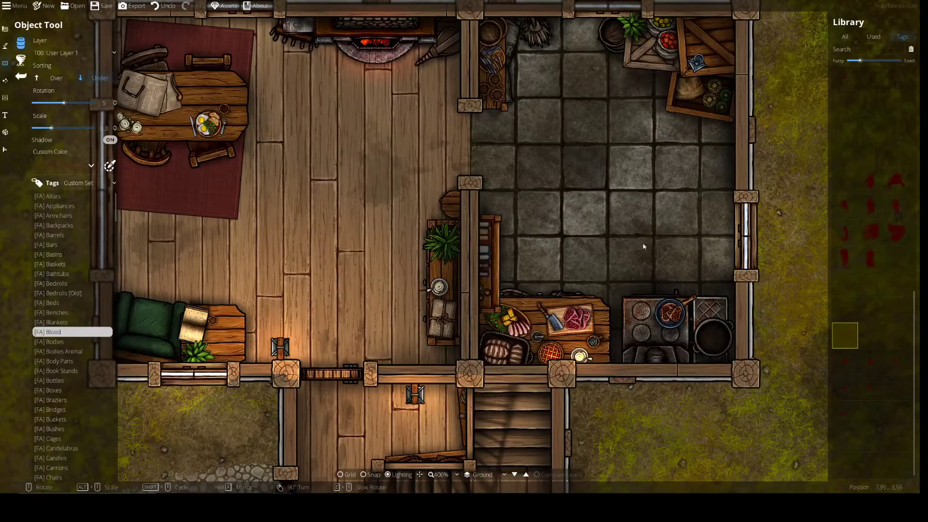
drag(652, 245, 700, 195)
drag(408, 214, 389, 247)
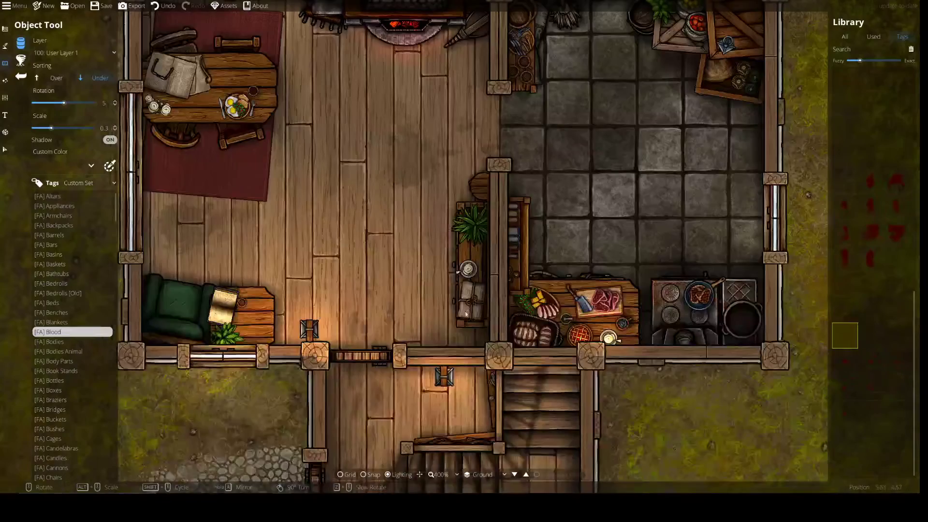
drag(467, 314, 557, 166)
drag(462, 331, 489, 206)
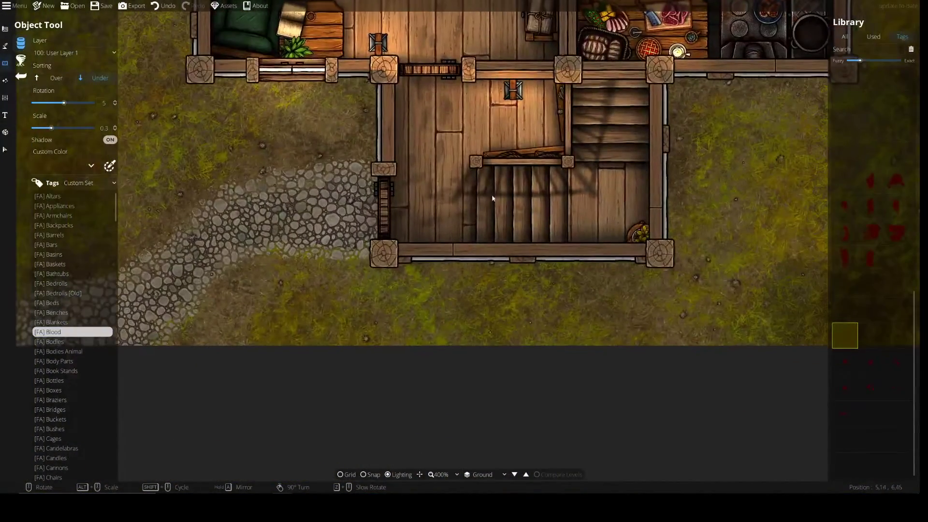
drag(530, 52, 352, 362)
key(Up)
key(Left)
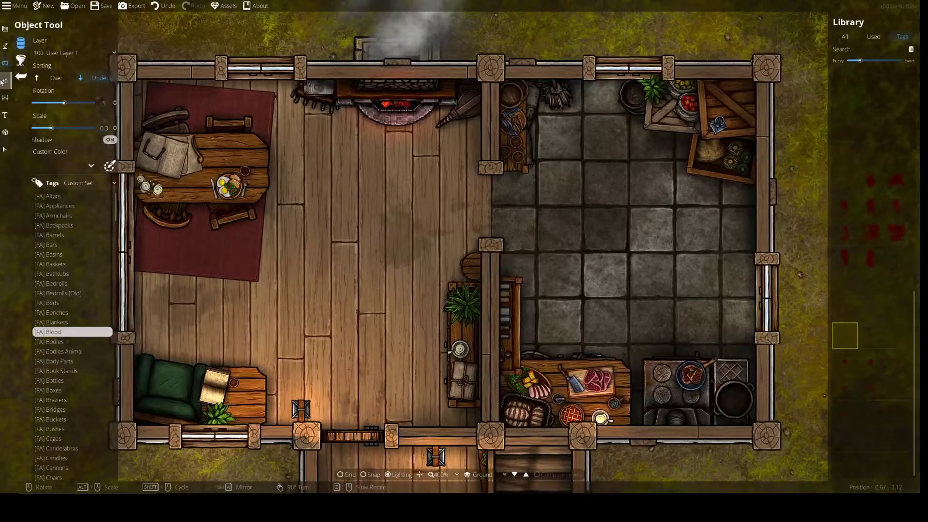
- Try out thin streak light styles with range 5 and place one horizontally on the living room floor
click(4, 80)
click(49, 63)
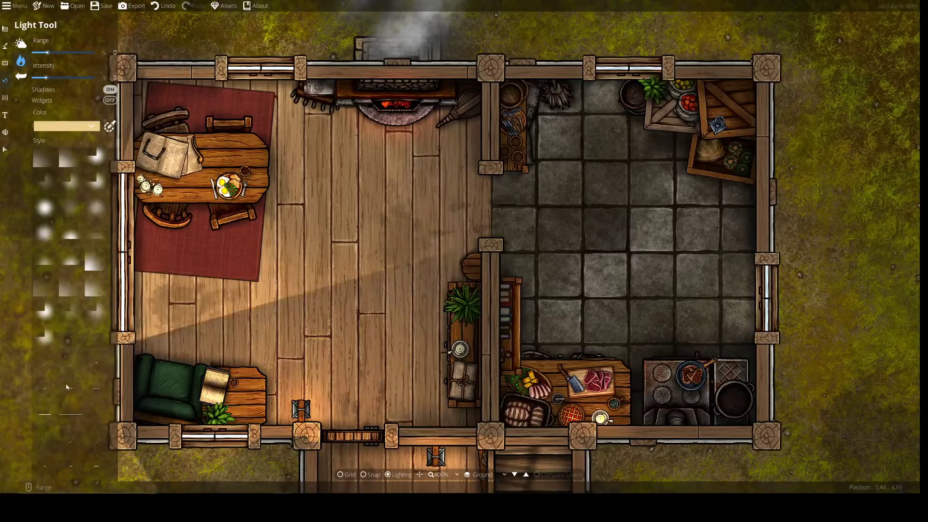
click(46, 416)
mouse_move(341, 260)
mouse_down()
mouse_move(410, 173)
mouse_move(460, 247)
mouse_up()
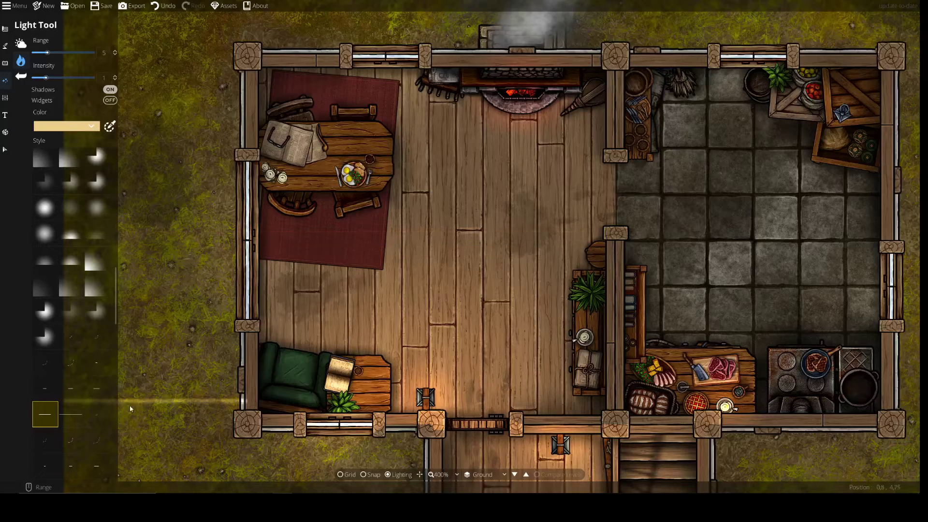
click(97, 388)
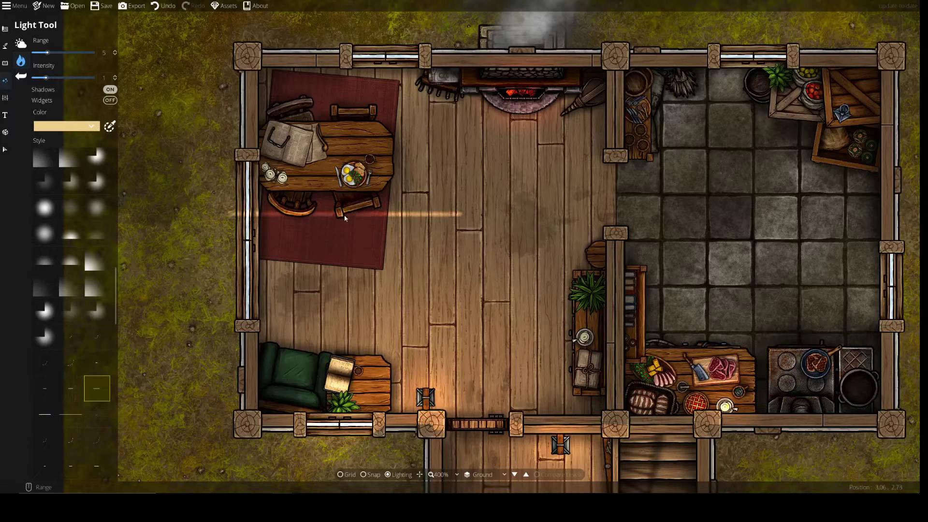
click(71, 388)
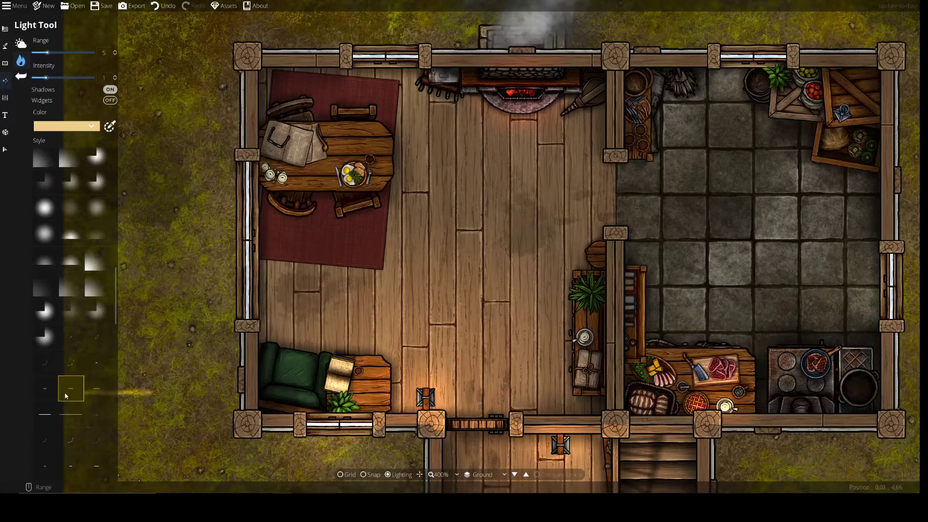
click(434, 300)
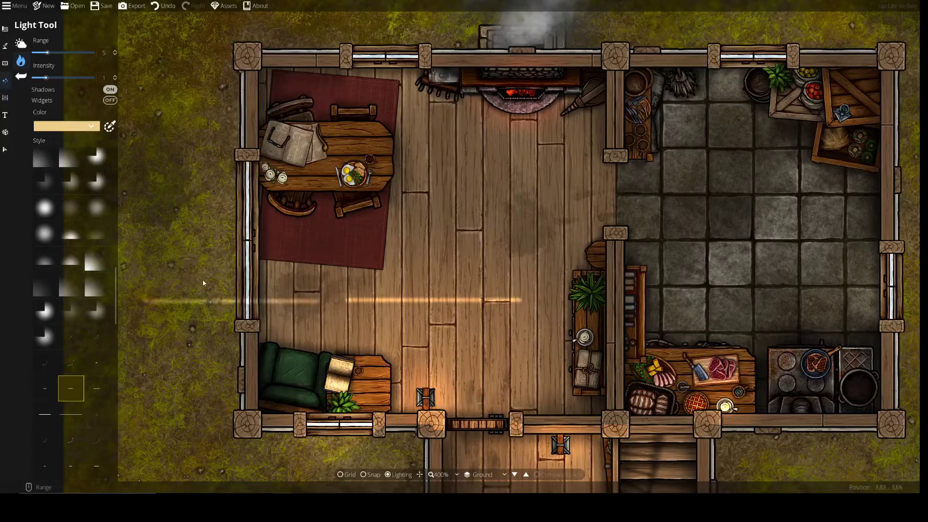
- Rotate the placed streak light to run vertically and delete it from the living room floor
click(5, 150)
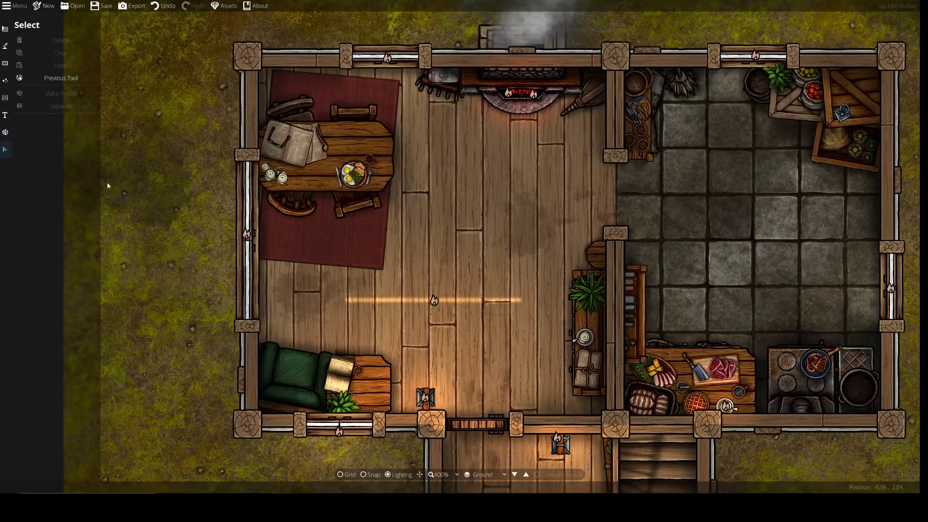
click(501, 302)
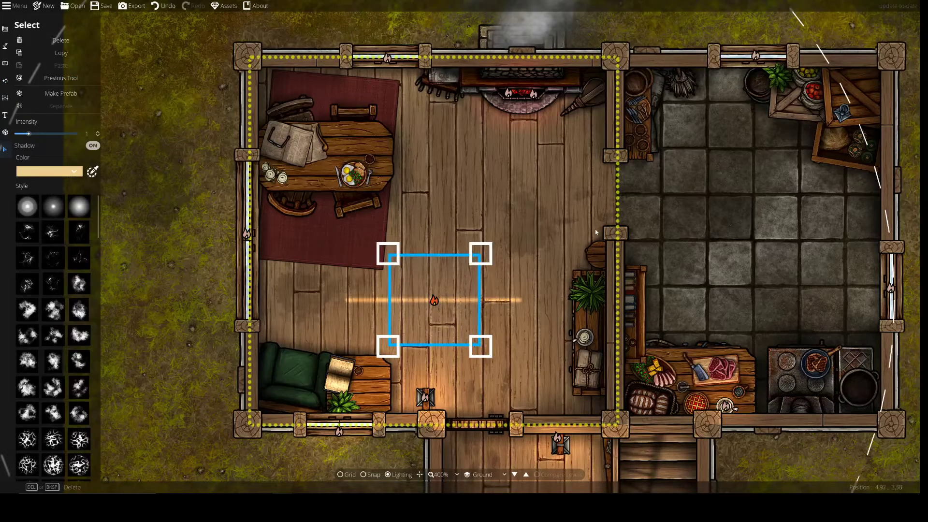
drag(799, 22, 637, 140)
mouse_move(482, 301)
mouse_down()
mouse_move(459, 181)
mouse_move(466, 159)
mouse_up()
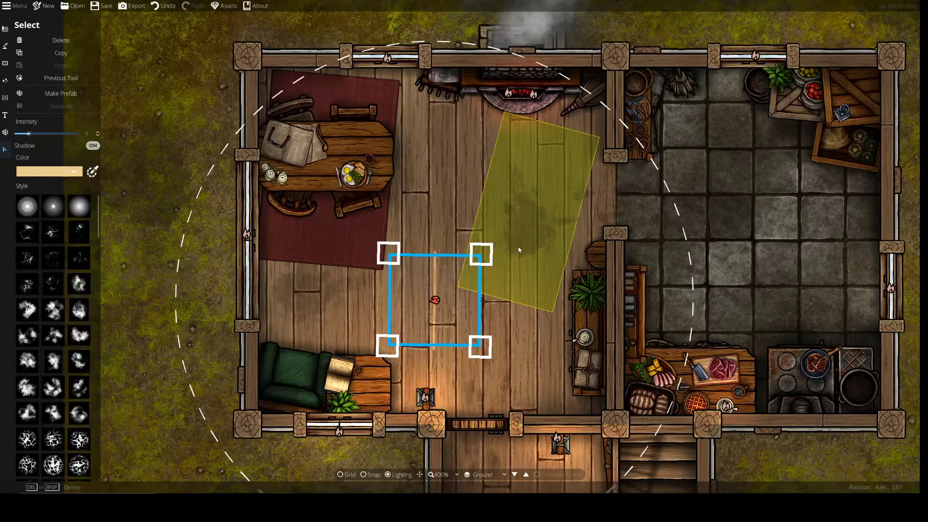
key(Delete)
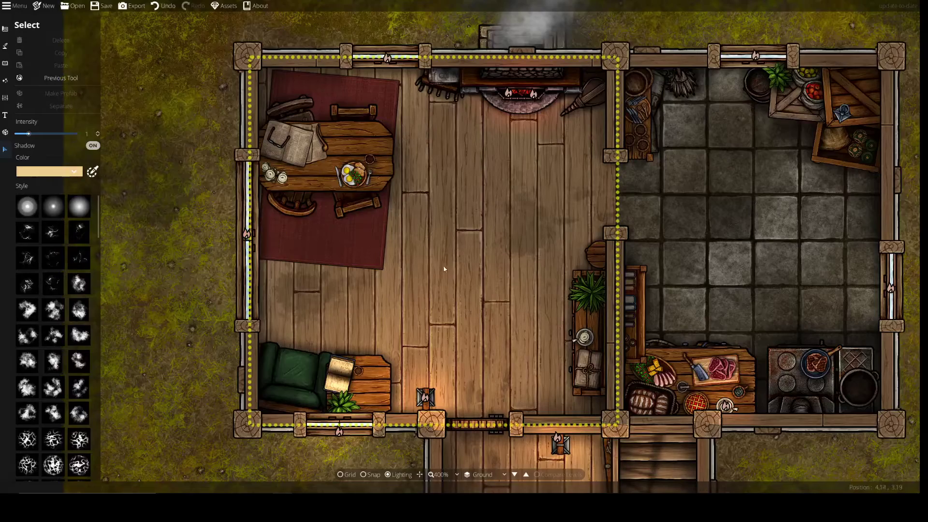
drag(495, 300, 407, 93)
drag(404, 170, 480, 255)
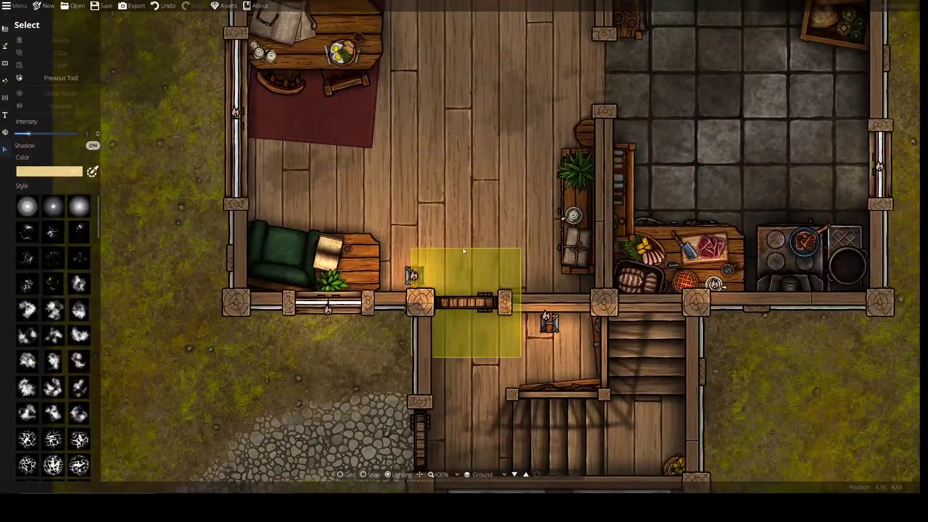
drag(482, 214, 441, 263)
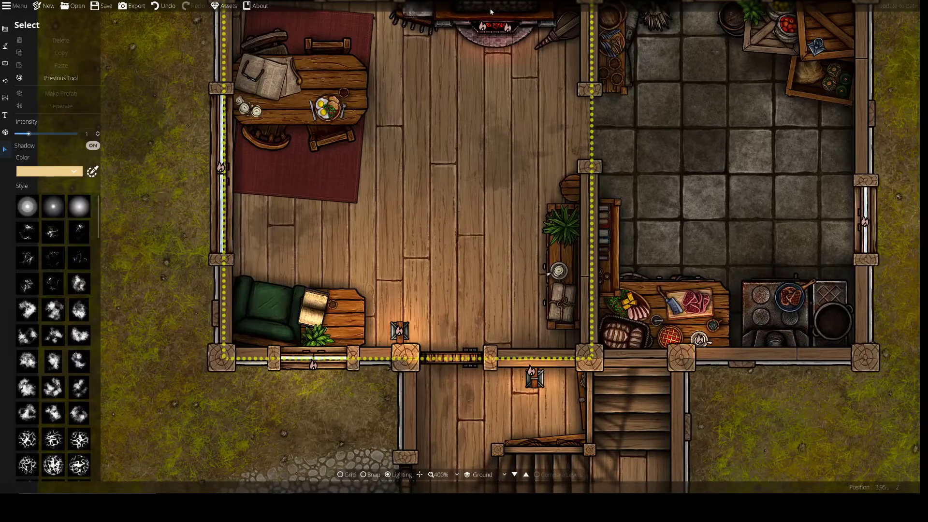
drag(580, 359, 617, 412)
drag(453, 240, 401, 205)
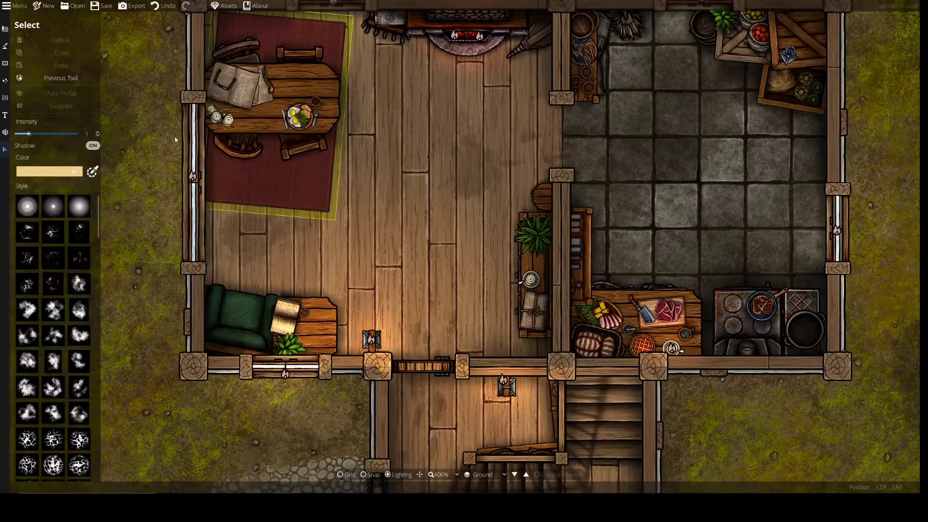
- Preview the range 5 streak light at different spots on the living room floor without placing it
click(16, 81)
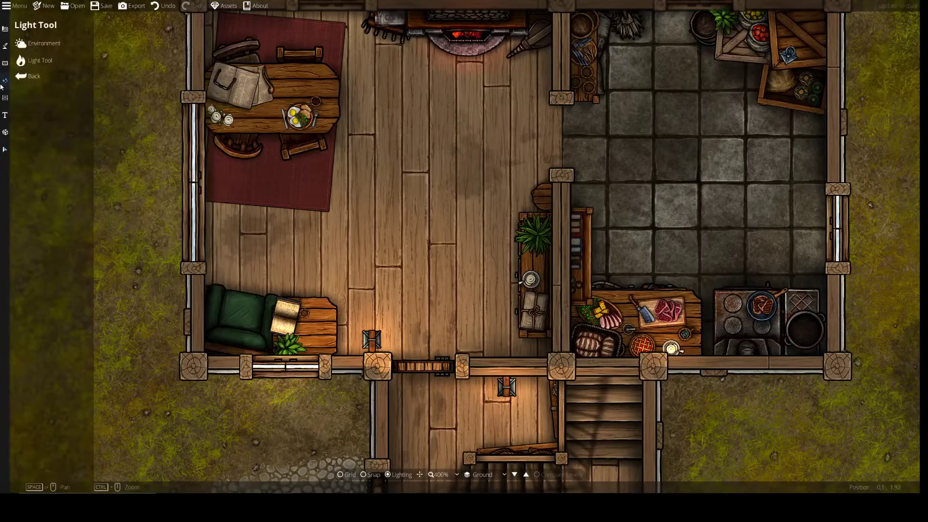
click(40, 59)
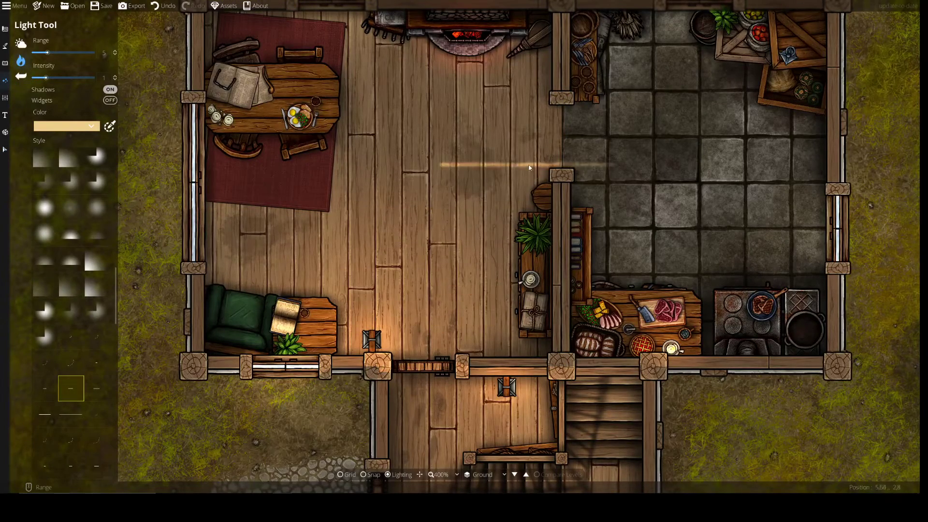
drag(540, 326, 603, 148)
drag(518, 198, 501, 257)
drag(467, 169, 454, 227)
key(Up)
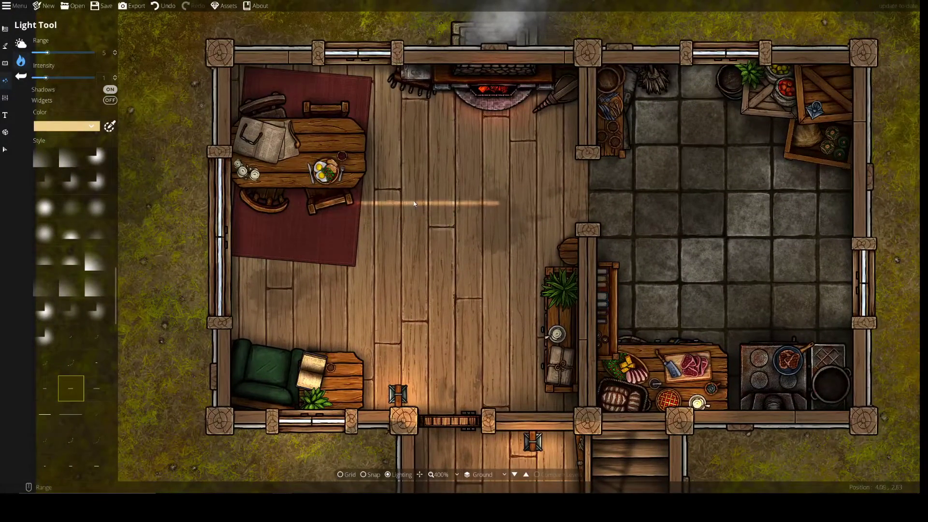
key(Down)
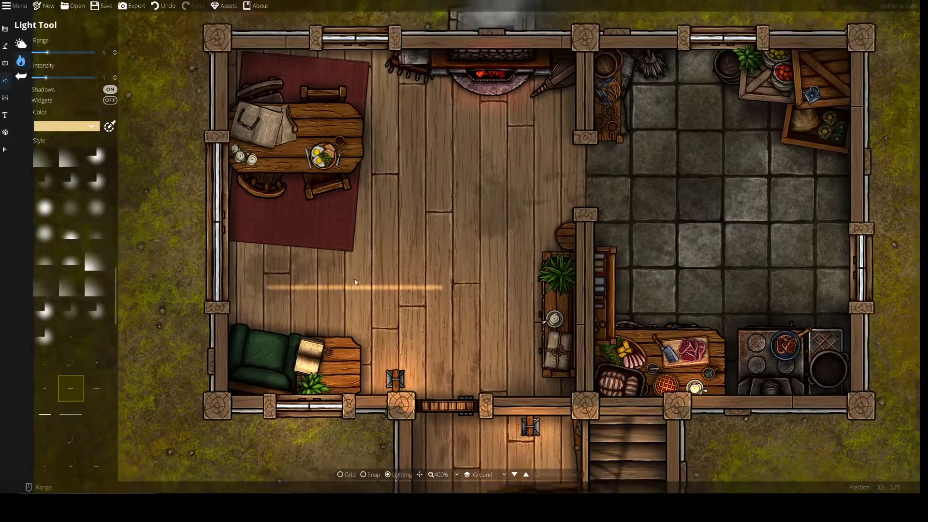
drag(340, 196, 314, 242)
scroll(315, 242, up, 2)
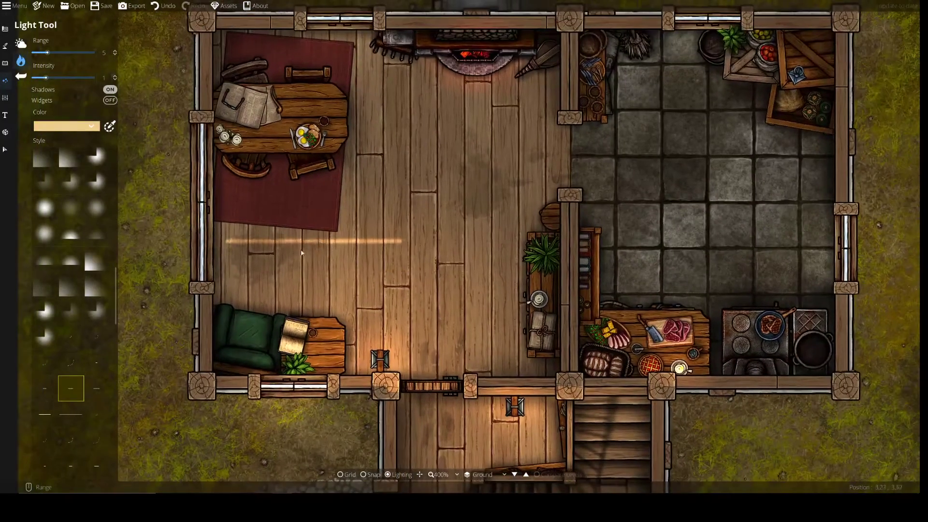
scroll(375, 315, down, 2)
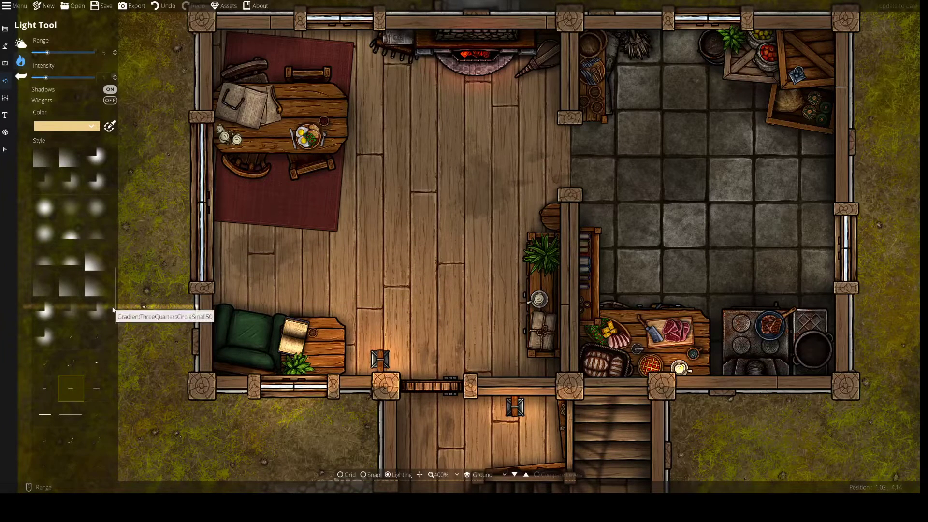
- Choose the shorter streak light style and increase its range to 15.6
click(97, 362)
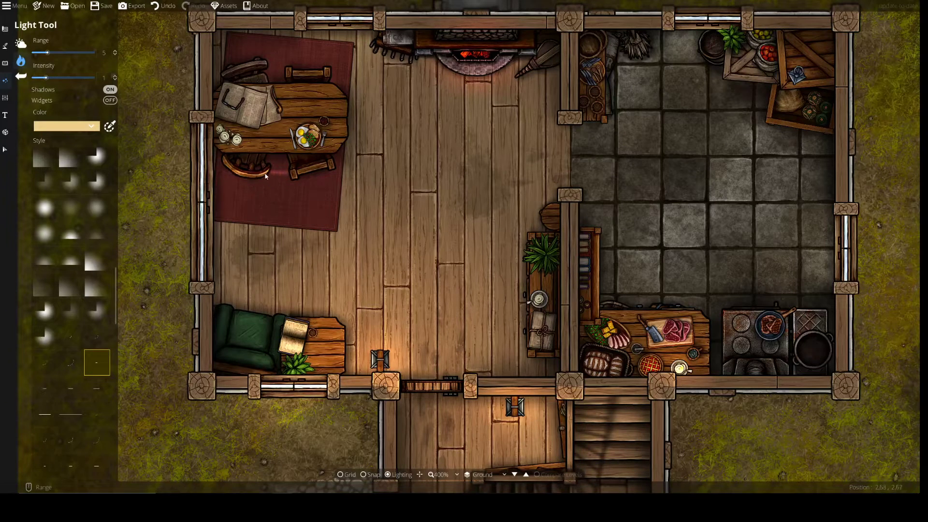
drag(476, 252, 305, 320)
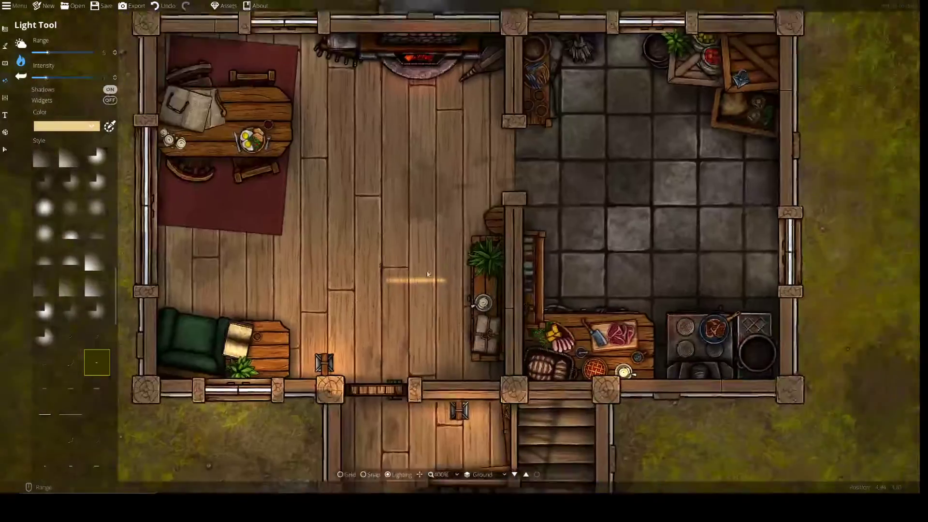
drag(301, 327, 427, 304)
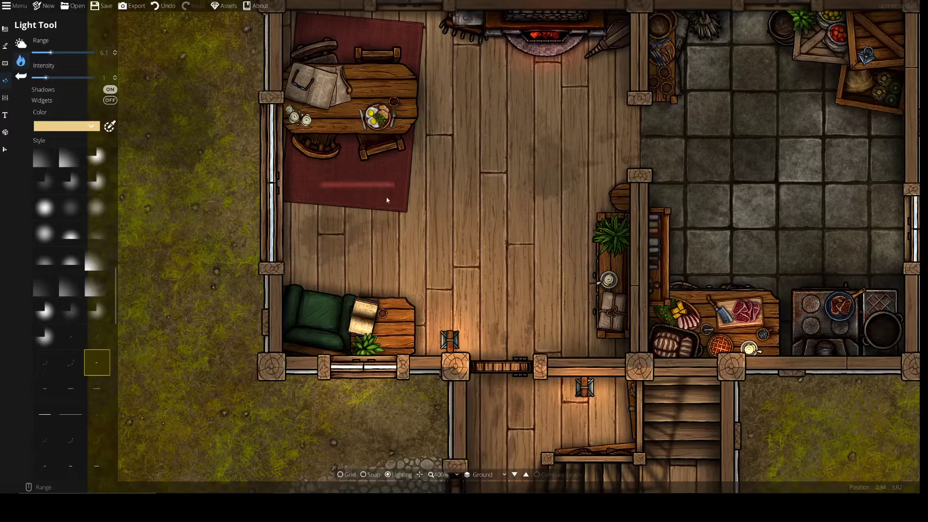
scroll(438, 226, up, 8)
scroll(438, 227, up, 1)
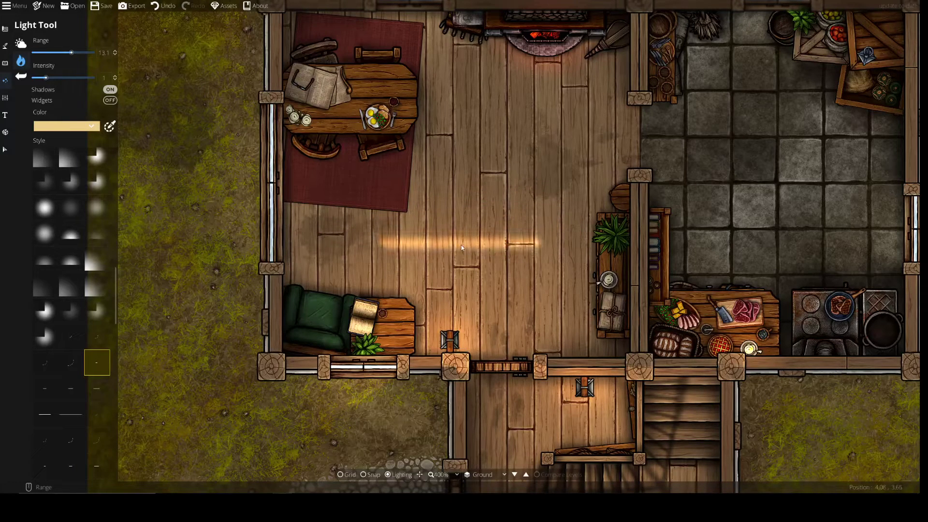
scroll(461, 245, down, 6)
scroll(433, 229, up, 11)
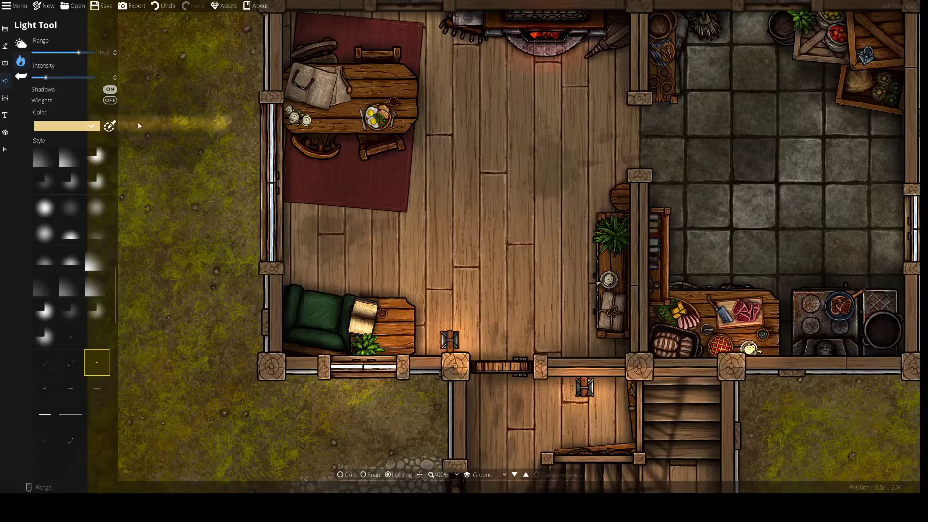
- Try out an intensity of 0.5 and stronger intensities on the range 15.6 streak light
drag(40, 81, 33, 78)
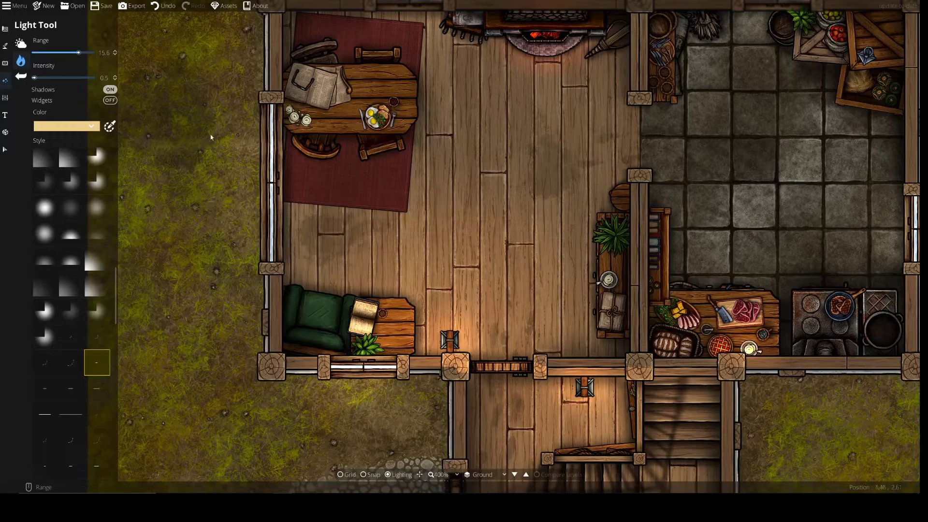
drag(52, 79, 69, 77)
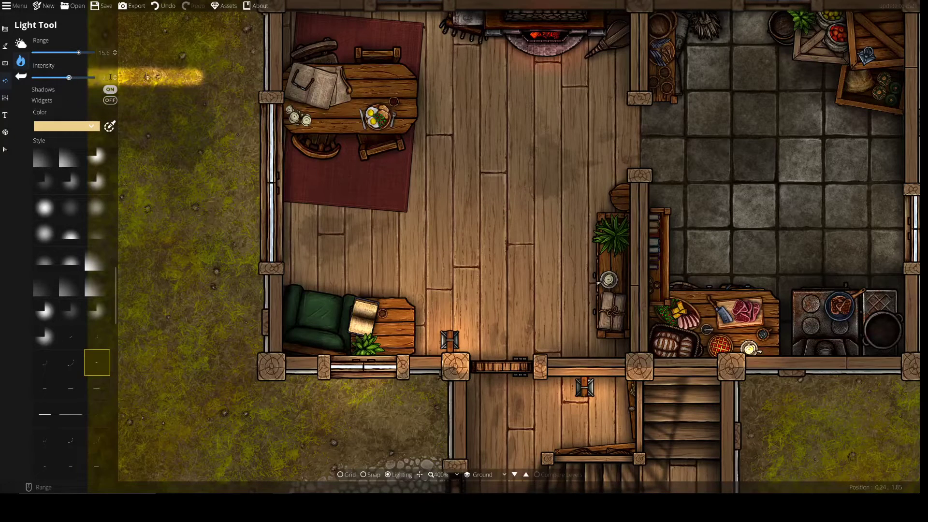
drag(68, 78, 60, 79)
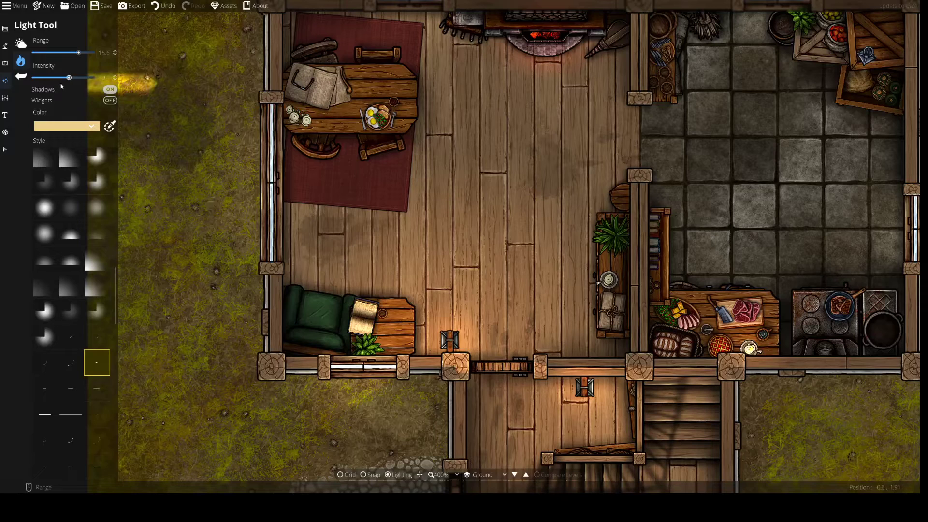
scroll(59, 79, down, 2)
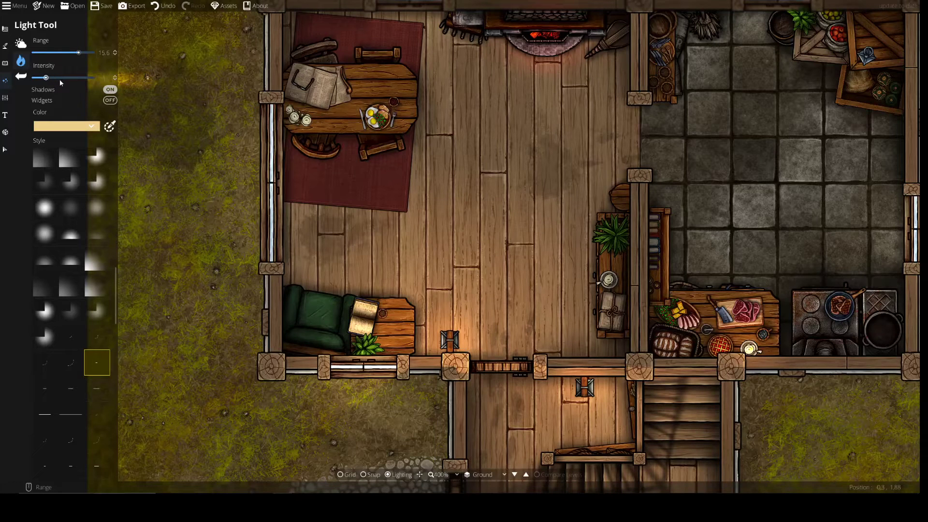
- Compare the longer and shorter streak styles, and place the shorter one beside the armchair's side table with range 4.7 and intensity 0.8
click(51, 54)
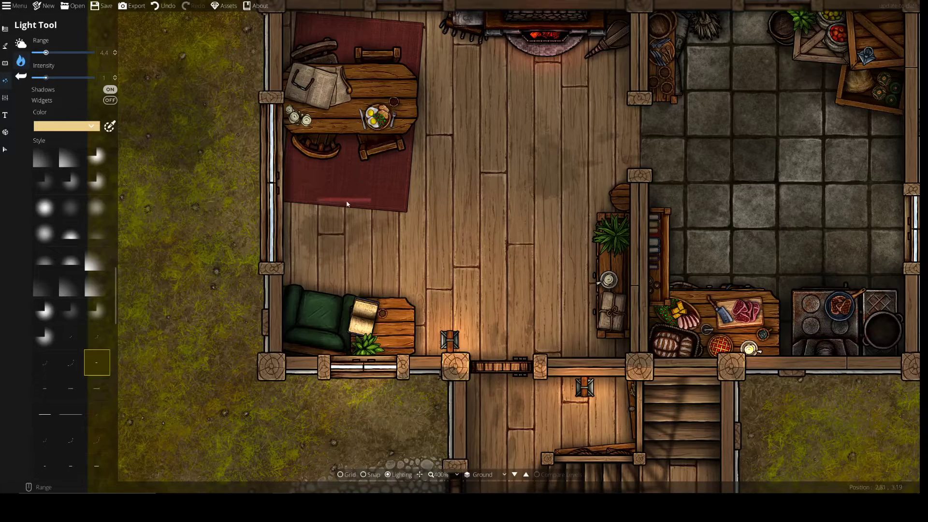
scroll(51, 53, down, 3)
scroll(50, 52, up, 2)
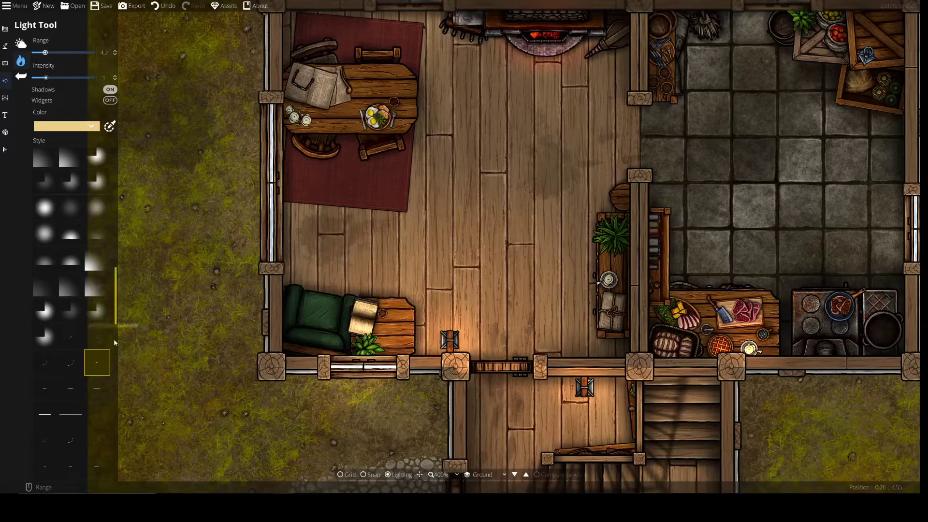
click(96, 388)
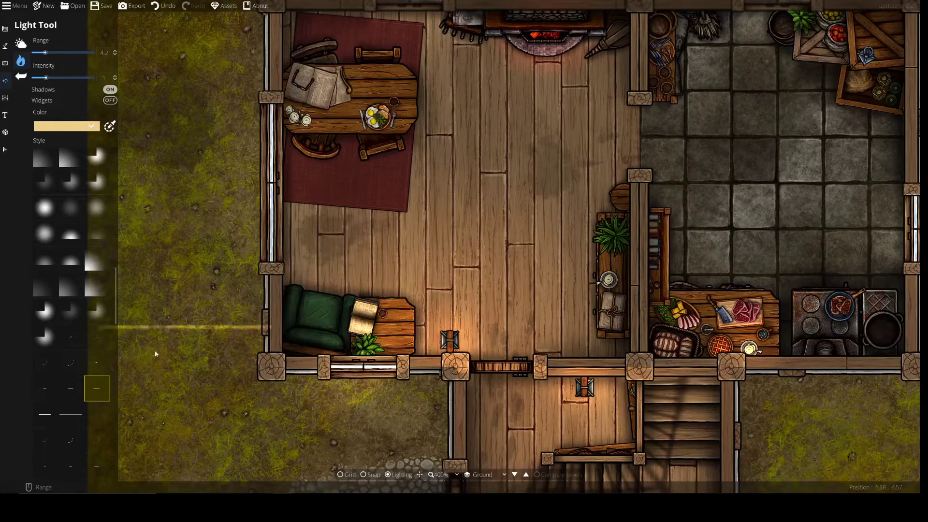
click(94, 362)
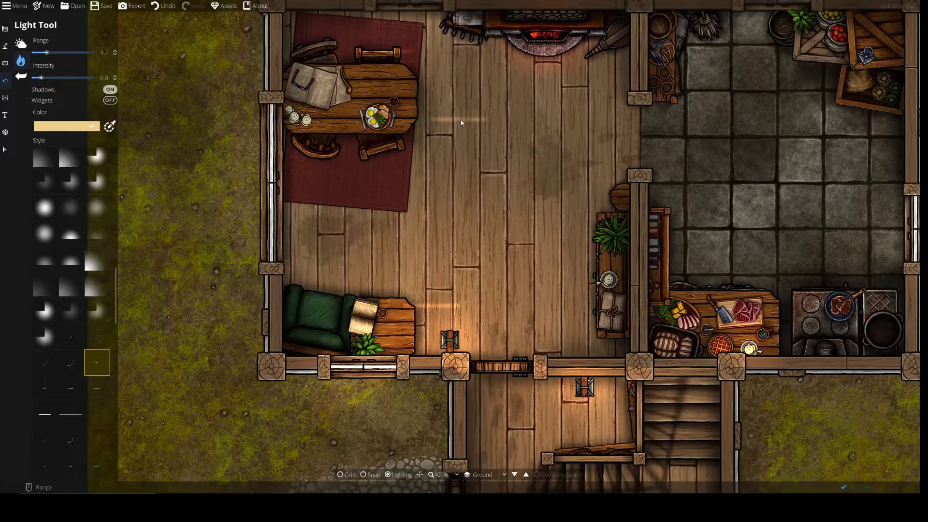
- Place thin streak lights around the edges of the kitchen stove, trying other streak styles
drag(563, 162, 357, 261)
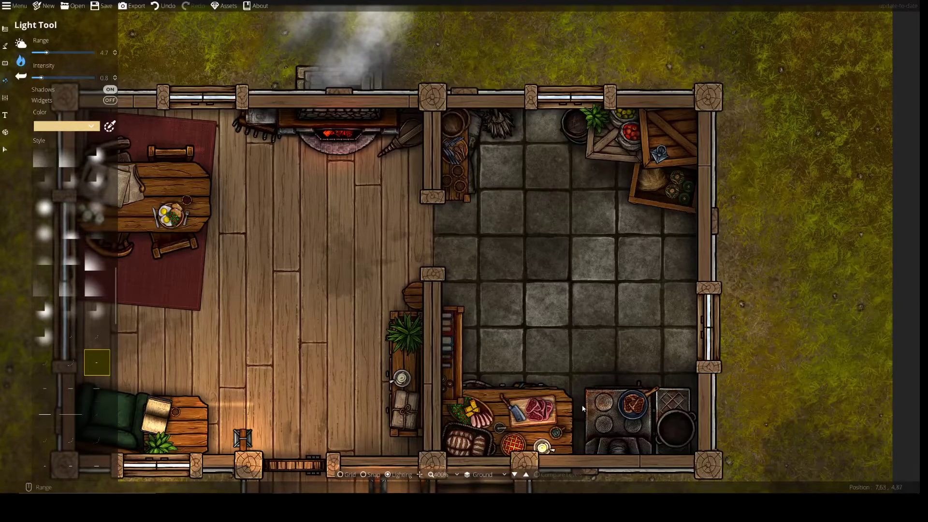
click(97, 389)
click(45, 388)
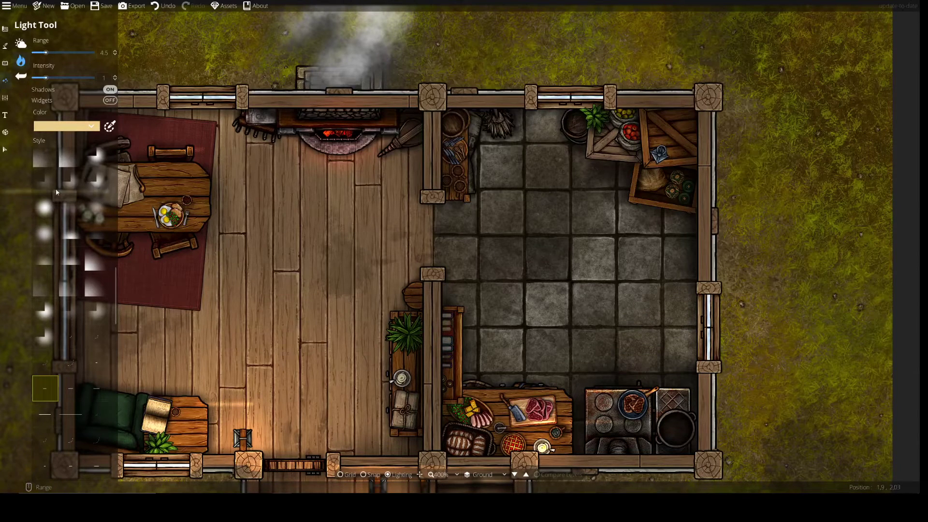
- Choose a soft round light style with range 0.5 and change the light color to pale yellow
click(44, 162)
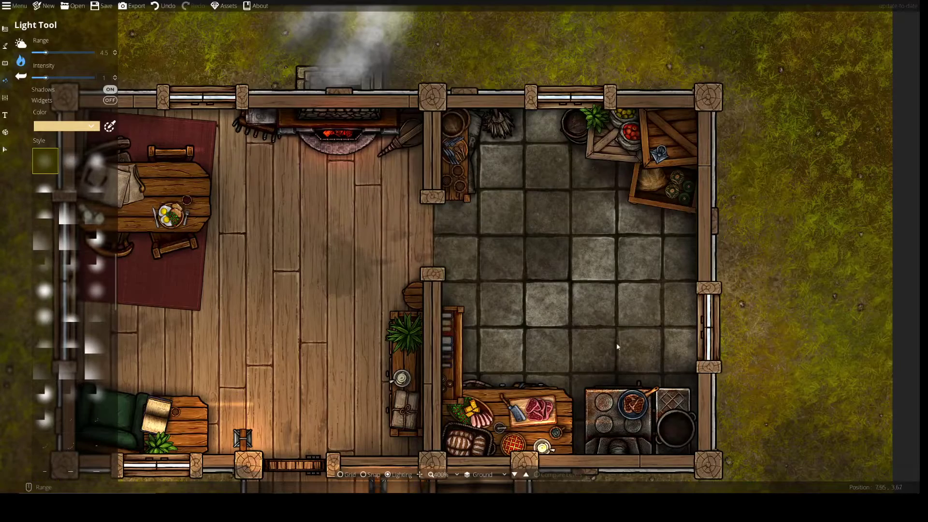
scroll(592, 280, down, 8)
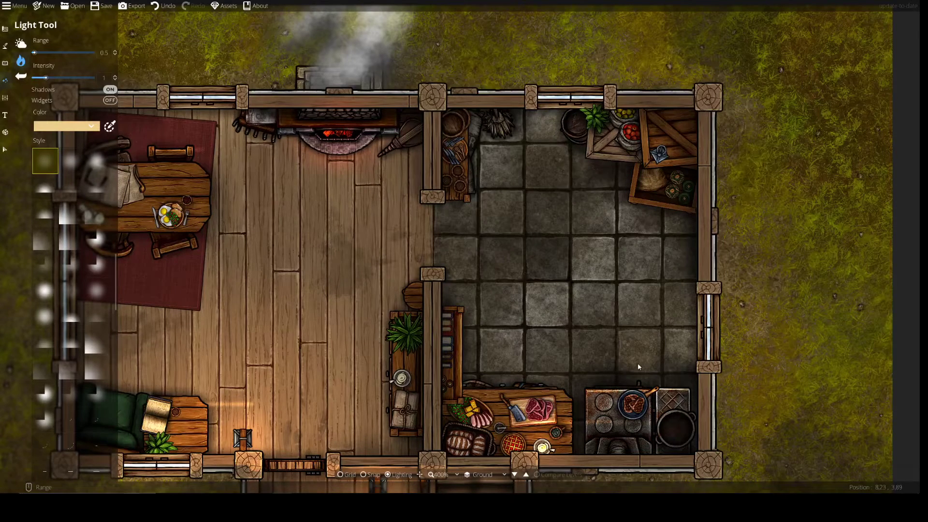
click(68, 127)
click(64, 144)
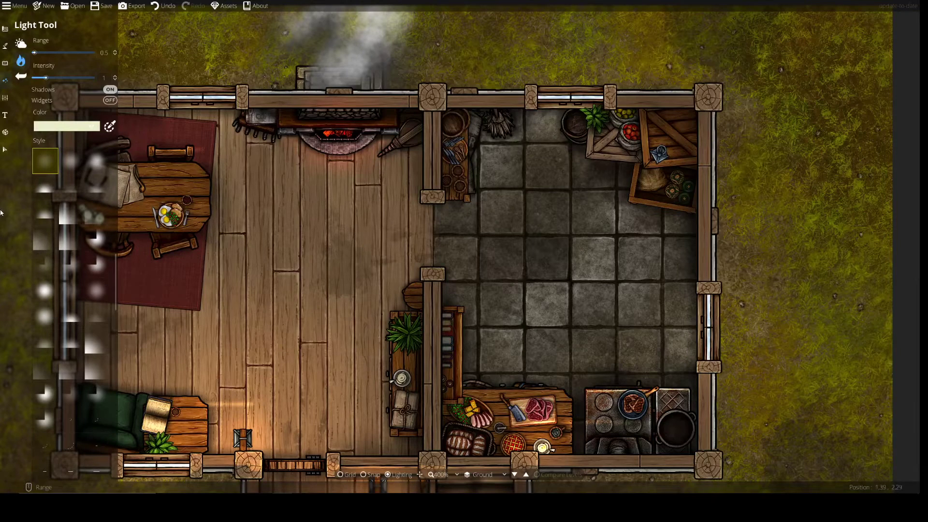
- Select the streak light at the stove's side to inspect its reach and the other lights around the stove
click(4, 151)
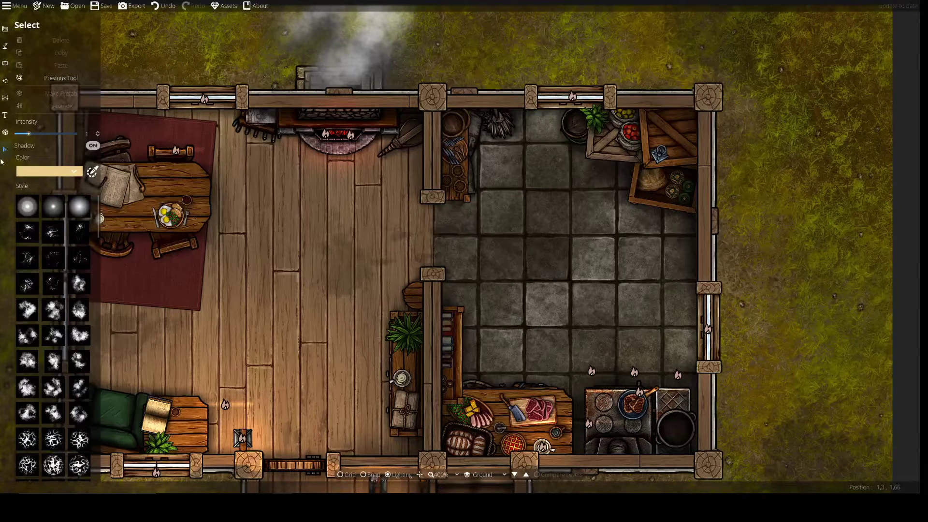
click(586, 427)
click(581, 429)
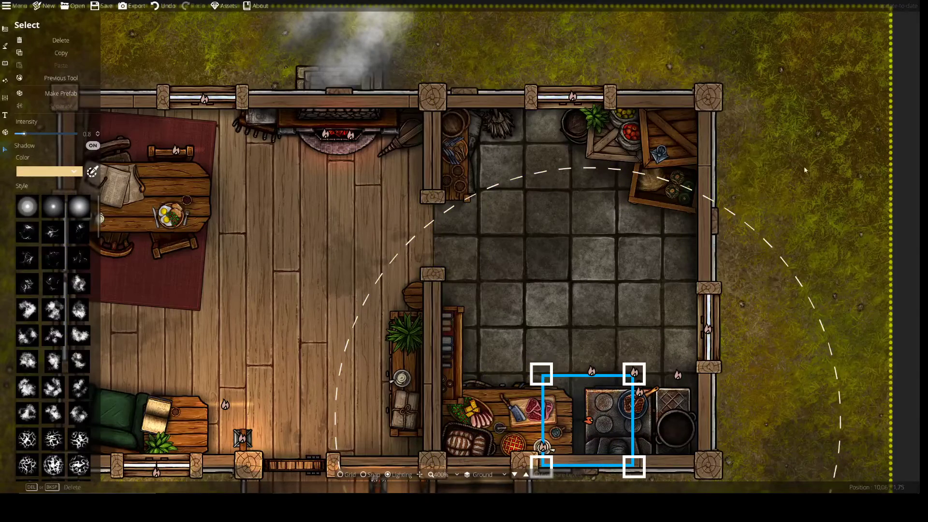
drag(589, 311, 528, 91)
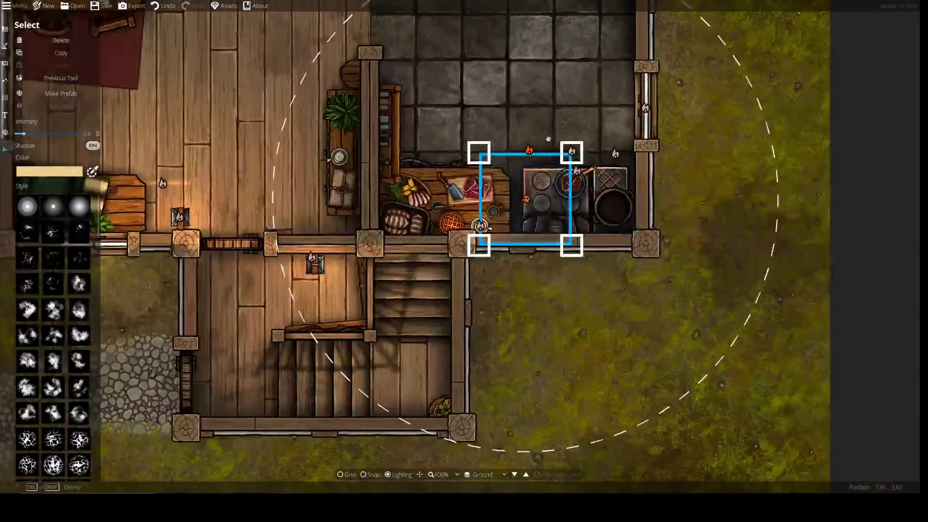
drag(550, 142, 566, 234)
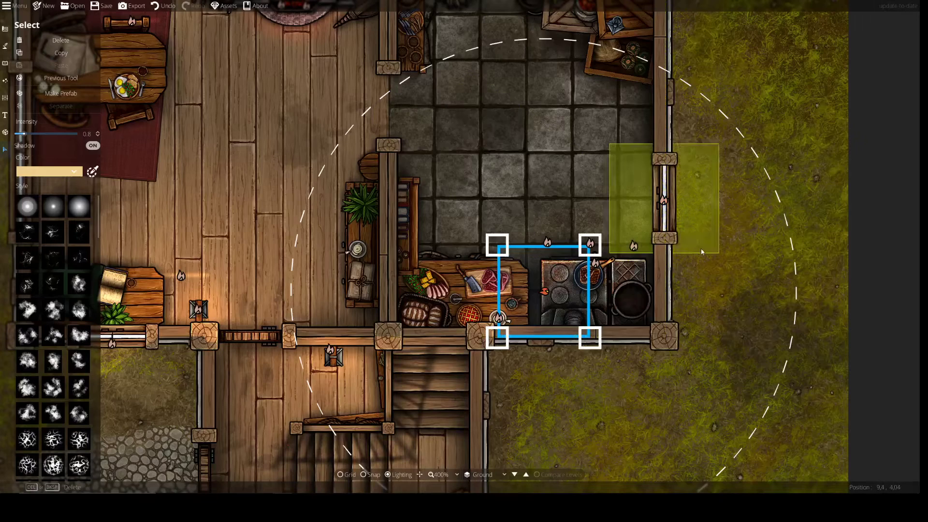
click(570, 186)
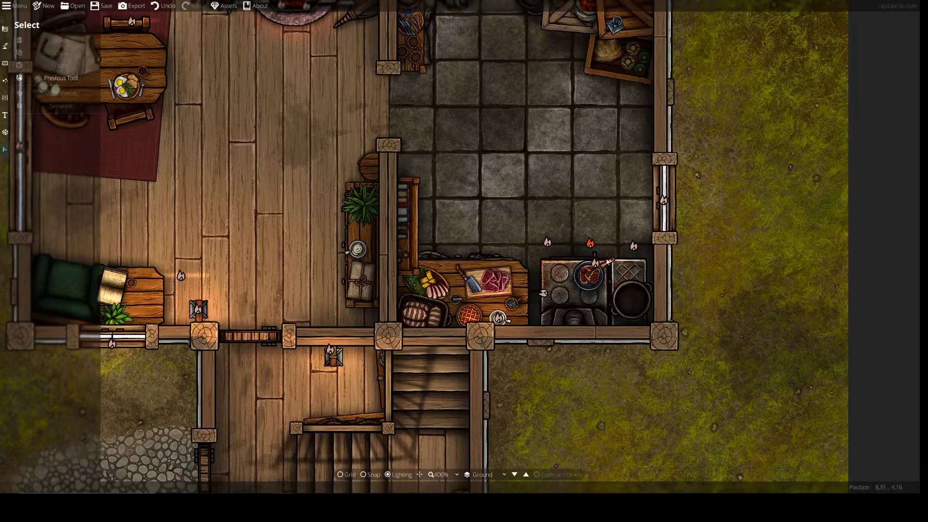
- Examine the dark overlay covering the stove and view the kitchen and living room with the light markers hidden
scroll(607, 264, up, 2)
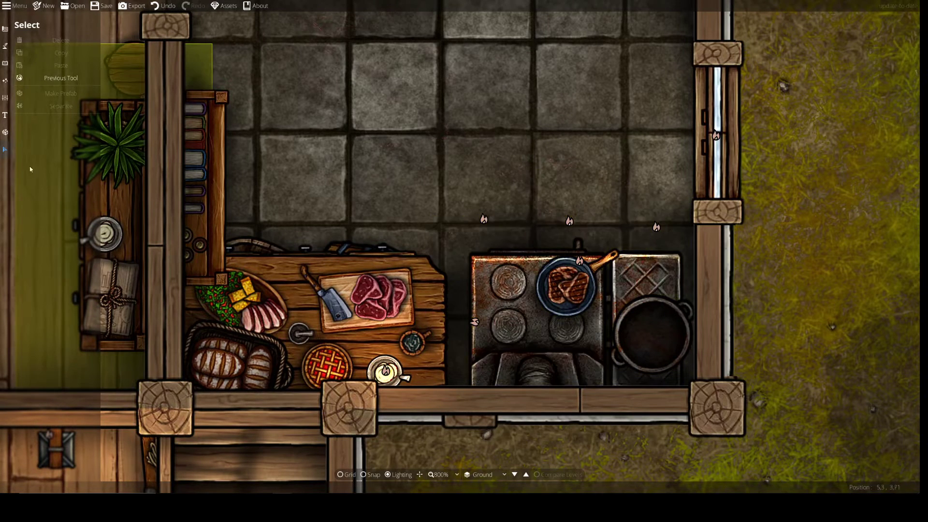
click(576, 314)
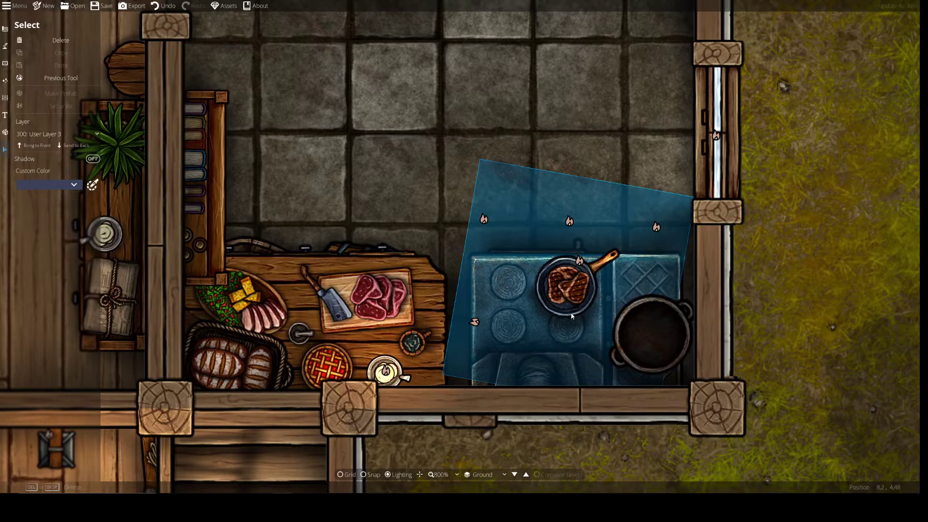
drag(704, 254, 719, 279)
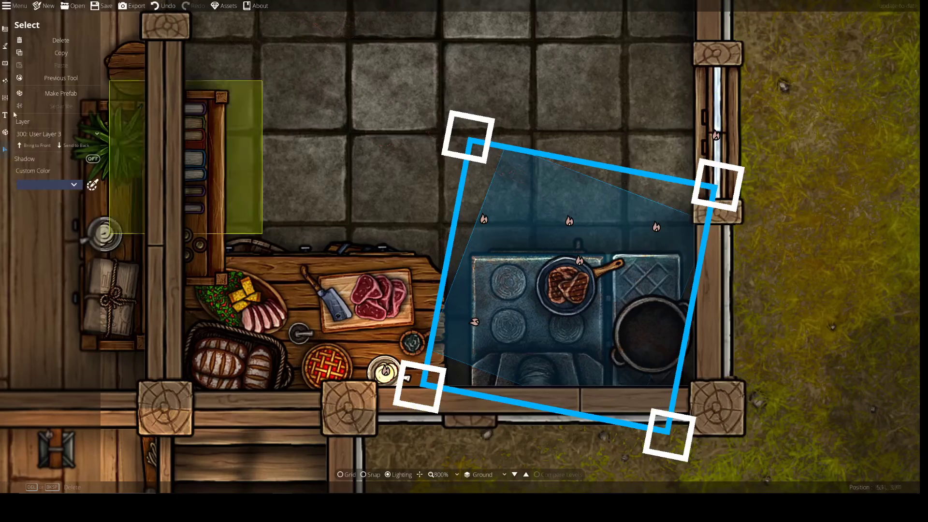
click(5, 64)
scroll(628, 159, down, 1)
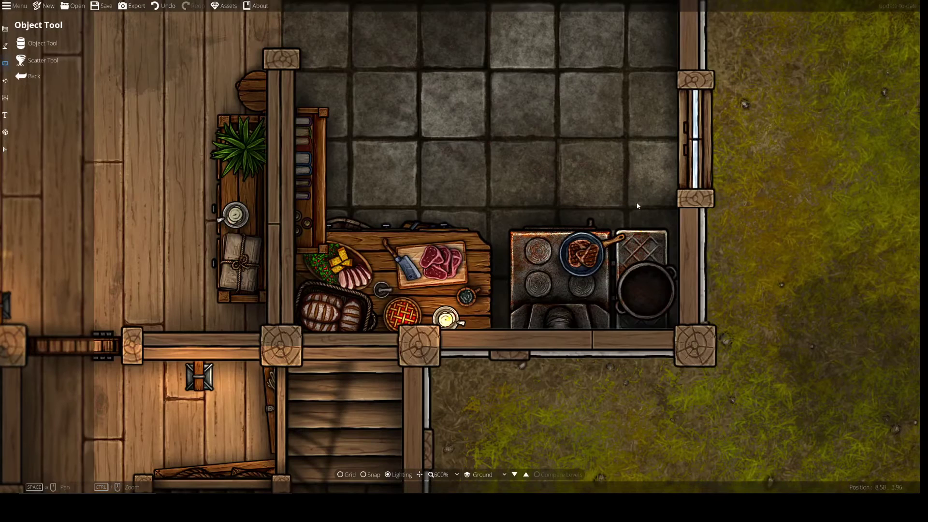
drag(524, 163, 564, 218)
drag(512, 273, 545, 258)
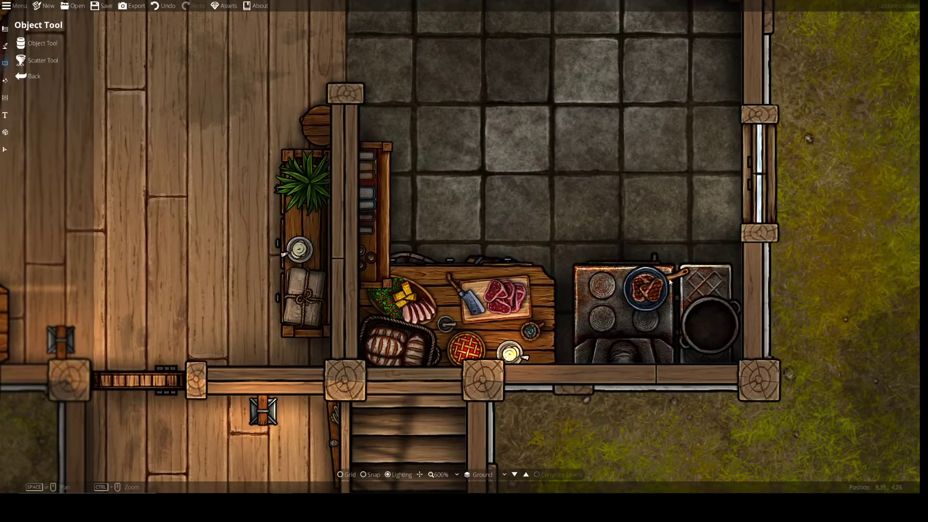
key(Left)
key(Down)
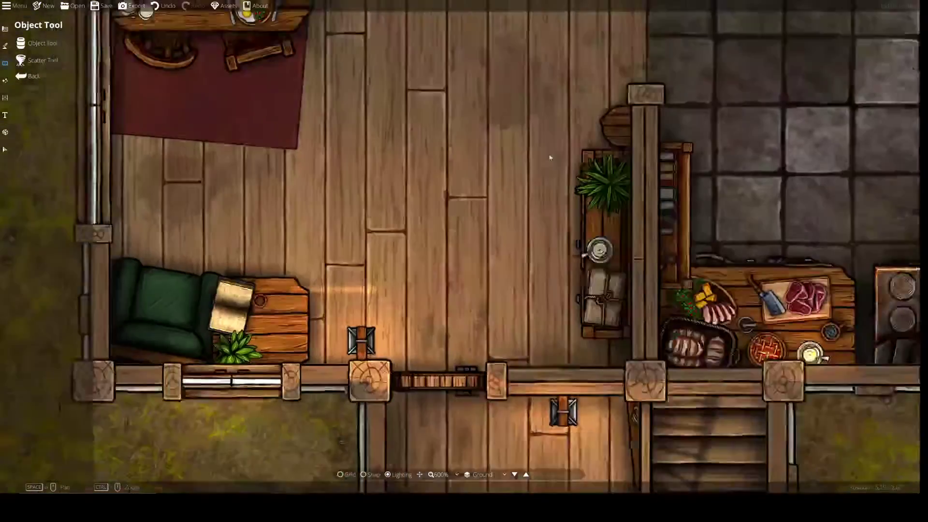
- Try the streak light upright along the right edge of the living room side table, and delete it
drag(418, 338, 511, 273)
click(5, 150)
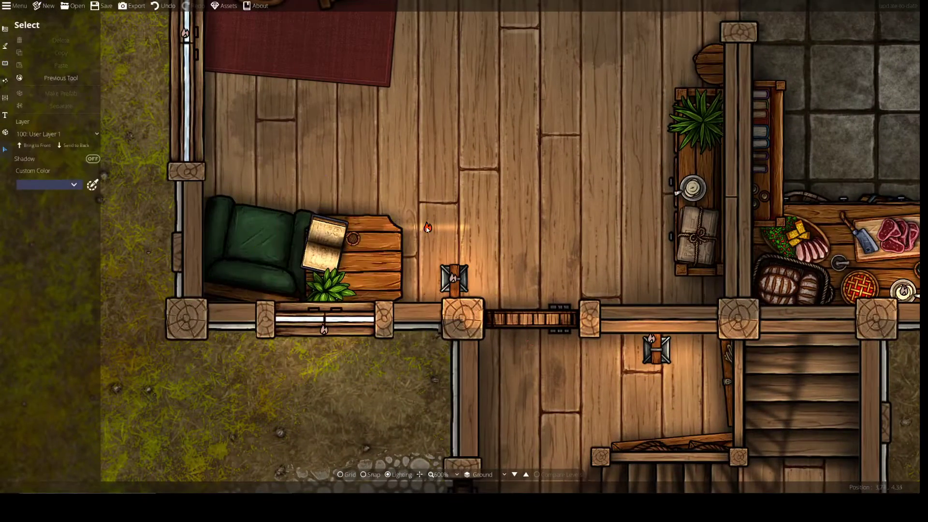
click(427, 227)
drag(442, 368, 441, 362)
drag(427, 227, 404, 257)
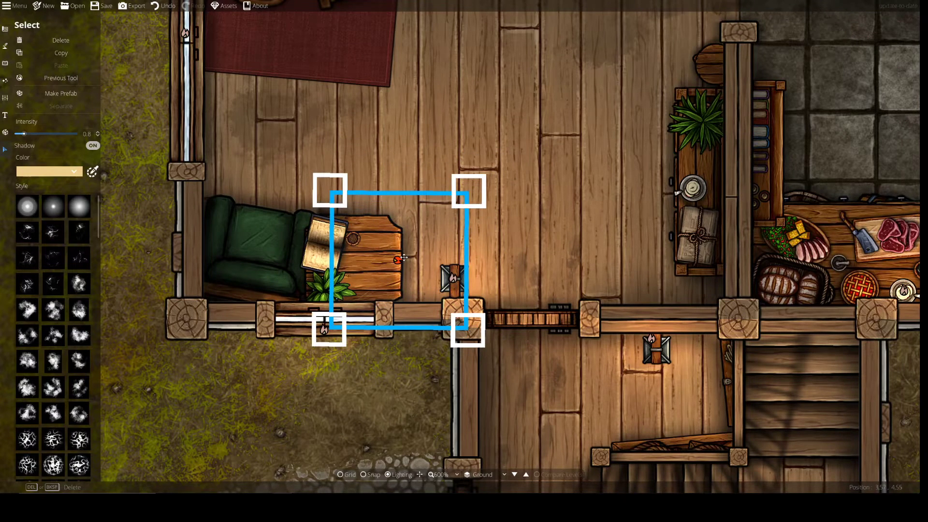
drag(398, 261, 396, 264)
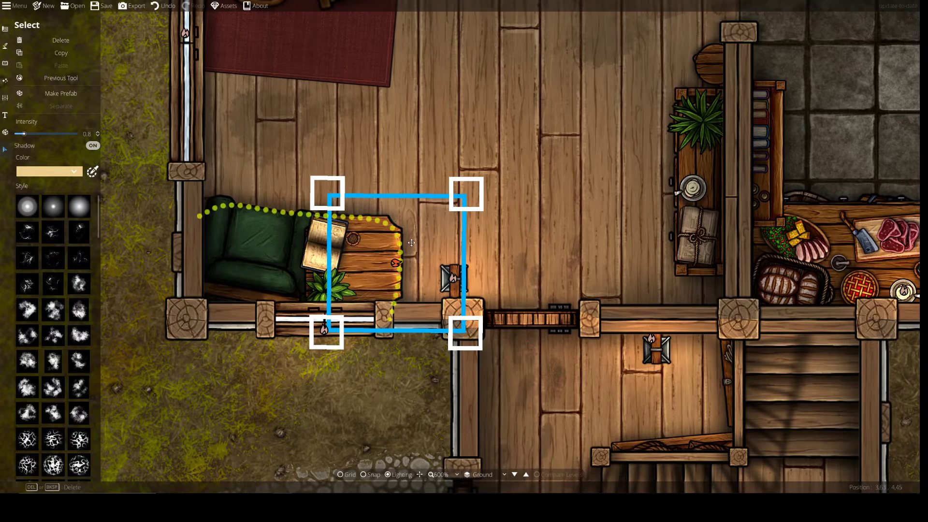
key(Delete)
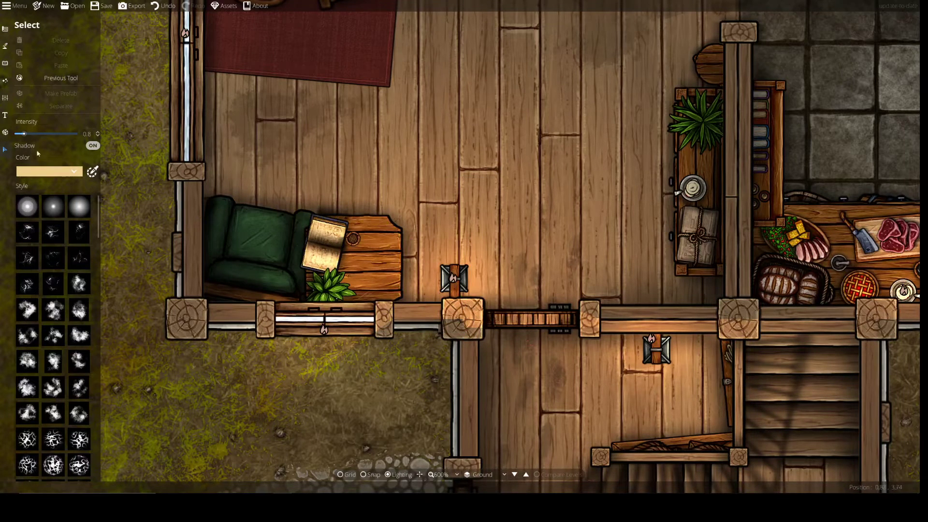
- Place a new short streak light in pale yellow with range 4.5 on the floor beside the living room side table
scroll(48, 235, down, 10)
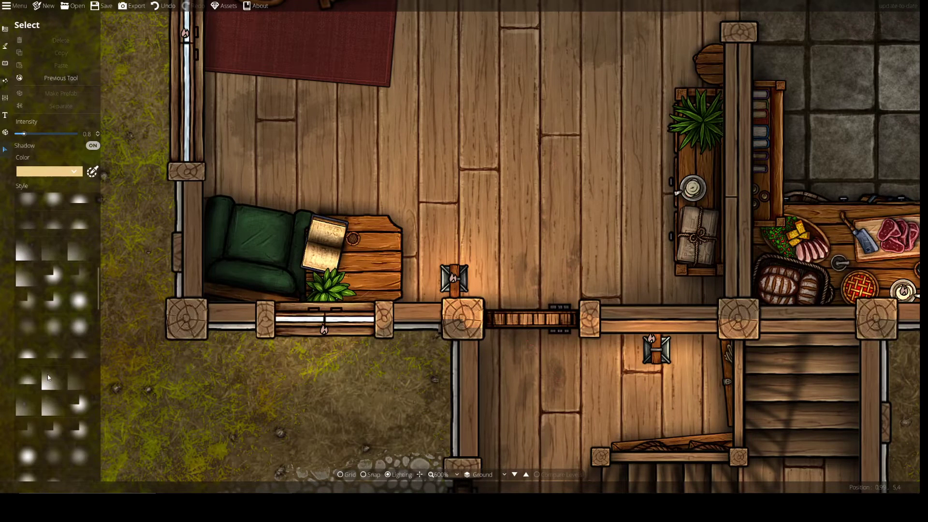
scroll(51, 377, down, 3)
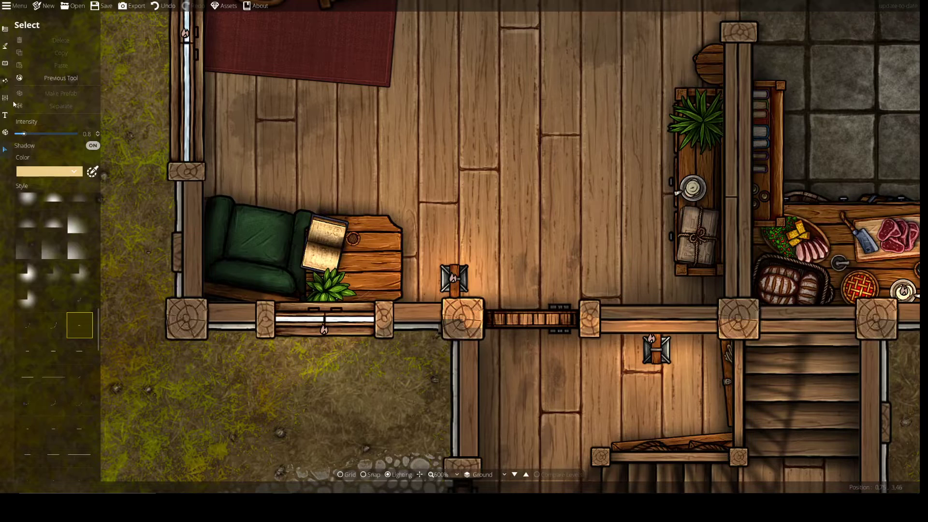
click(5, 80)
click(97, 447)
scroll(423, 233, up, 4)
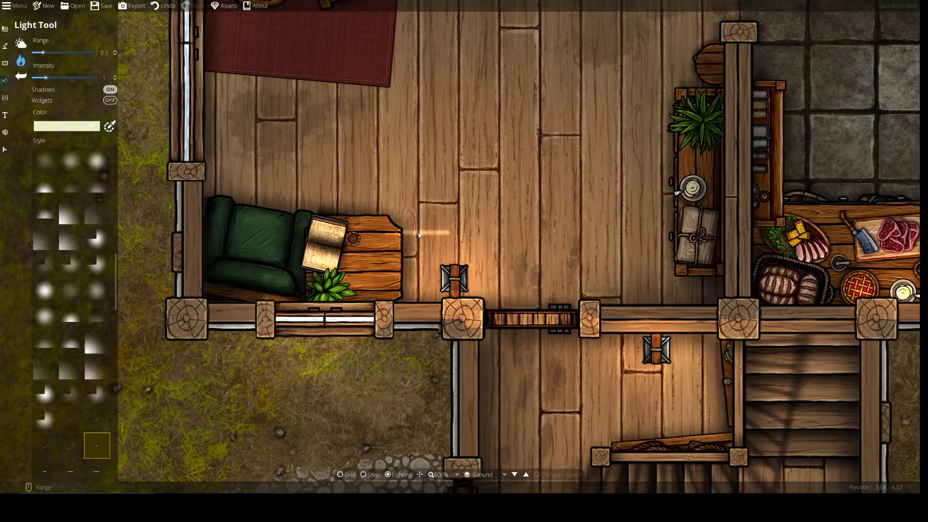
click(425, 230)
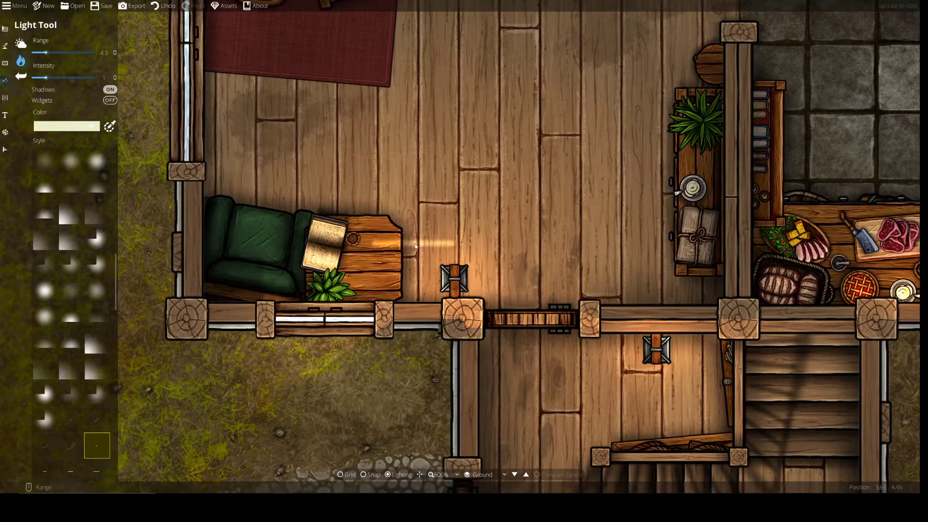
- Rotate the new streak light upright and move it onto the right edge of the side table
click(6, 150)
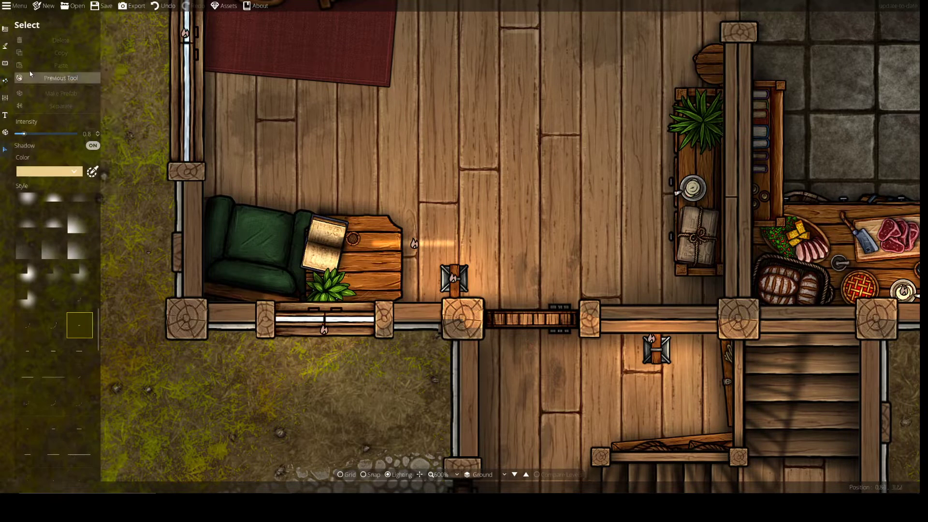
click(425, 245)
drag(488, 240, 428, 393)
drag(413, 241, 400, 258)
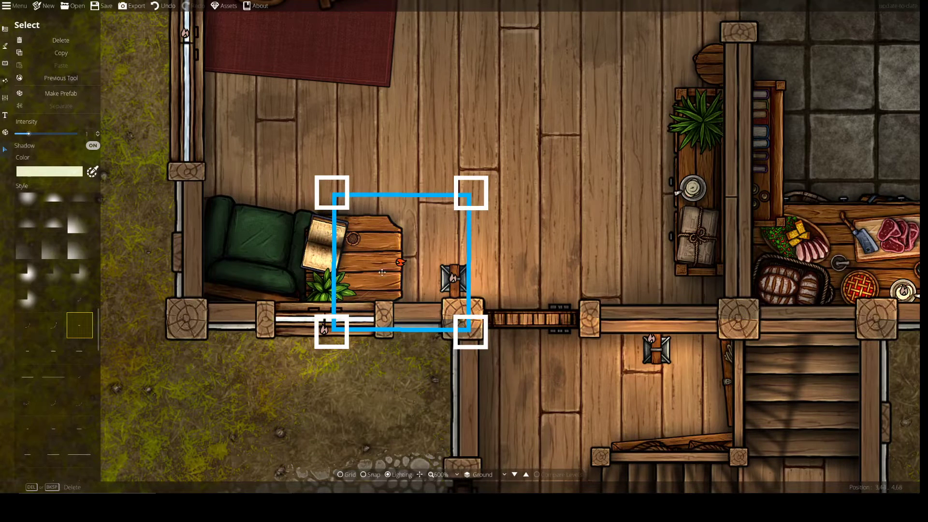
click(267, 66)
right_click(267, 66)
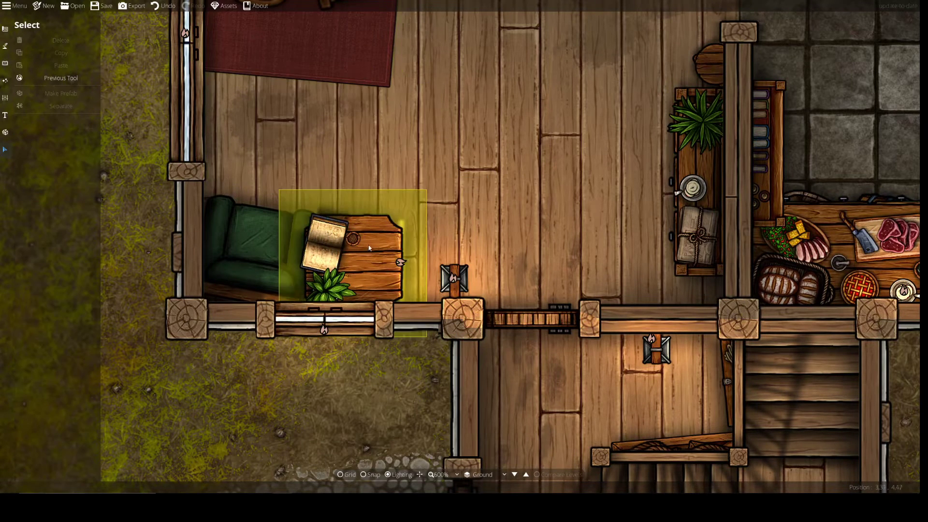
- Straighten the streak light beside the living room side table, nudge it onto the table's right edge, and check the highlight without light markers
click(400, 262)
scroll(401, 263, down, 2)
scroll(389, 250, down, 2)
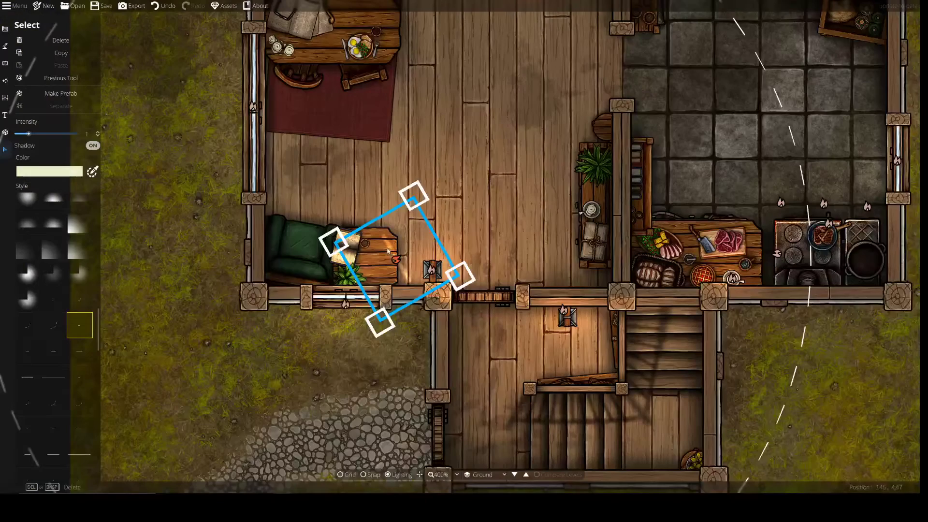
drag(434, 235, 443, 255)
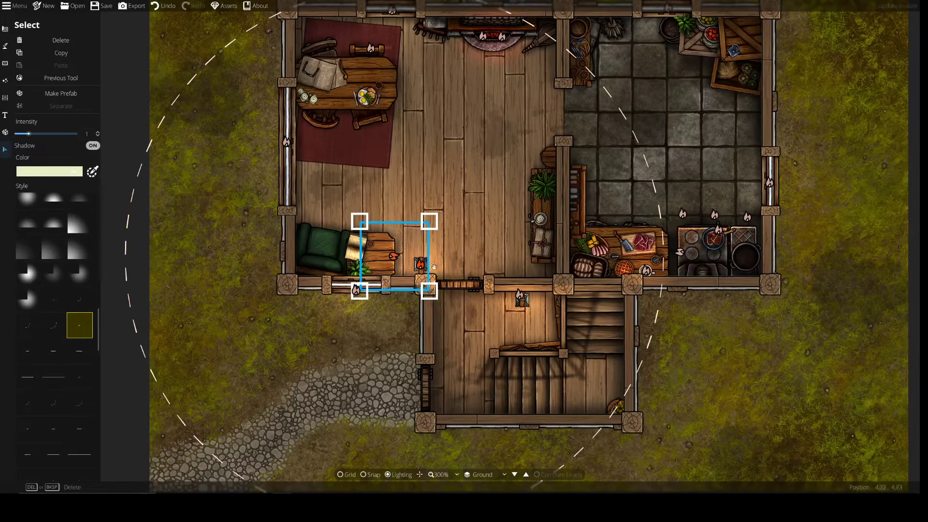
drag(395, 256, 393, 258)
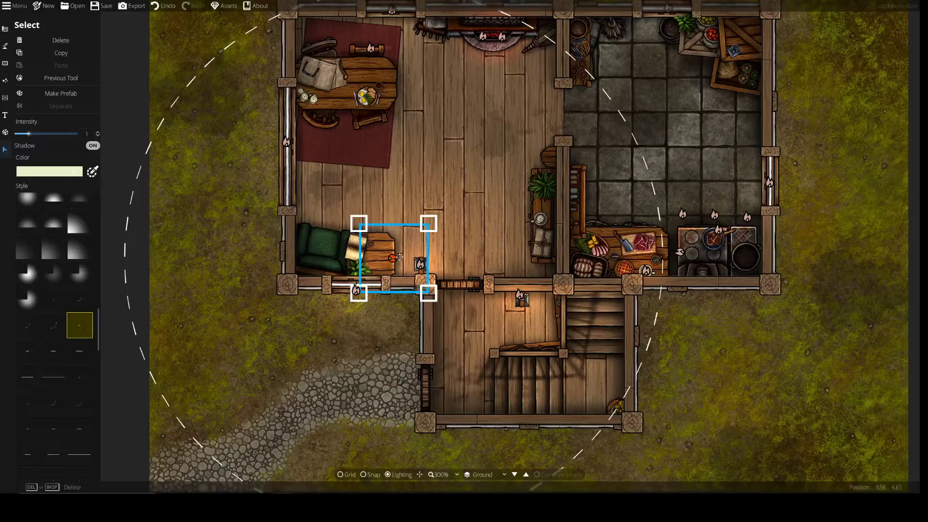
click(5, 63)
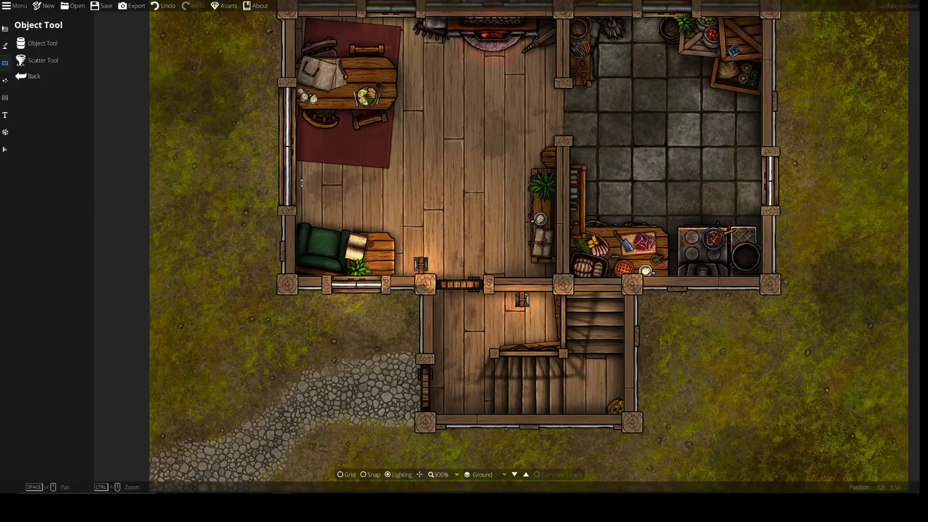
scroll(392, 239, up, 5)
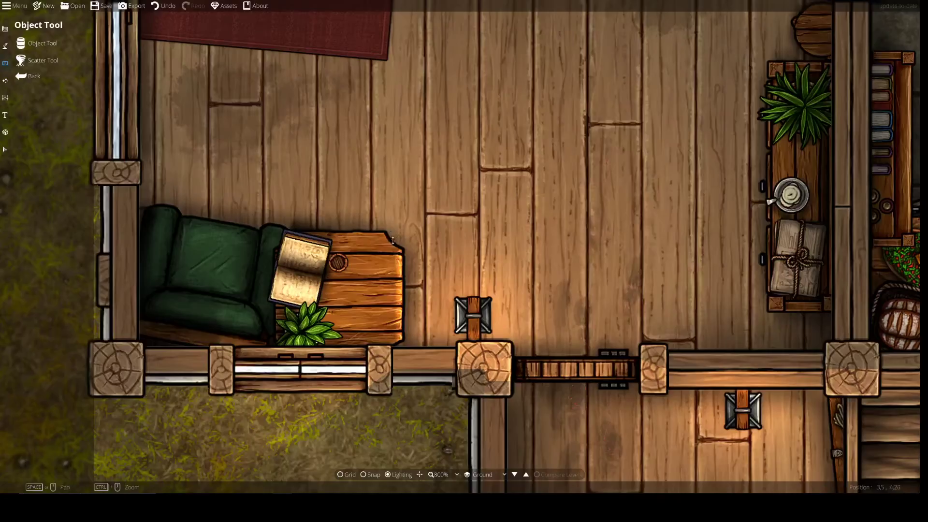
scroll(393, 240, down, 2)
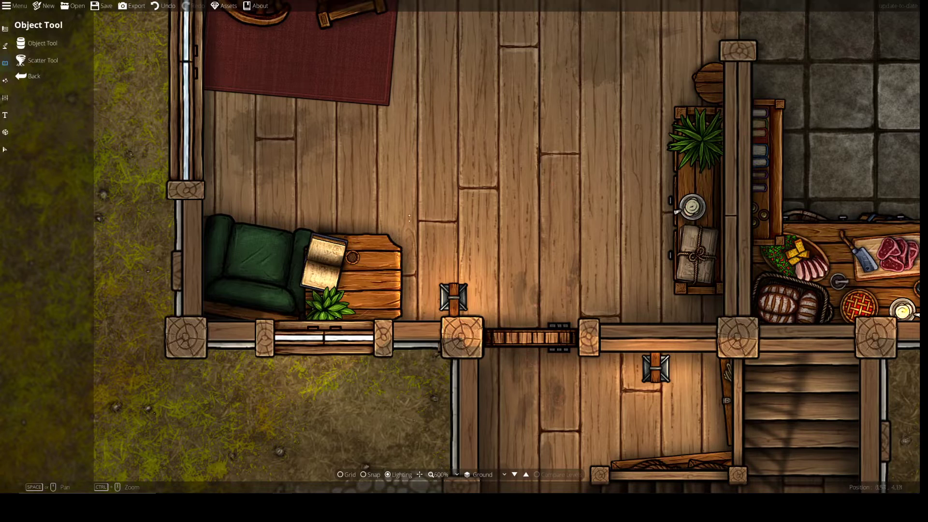
- Place another short pale yellow streak light with range 4.5 and intensity 0.5 on the floor beside the side table
click(6, 80)
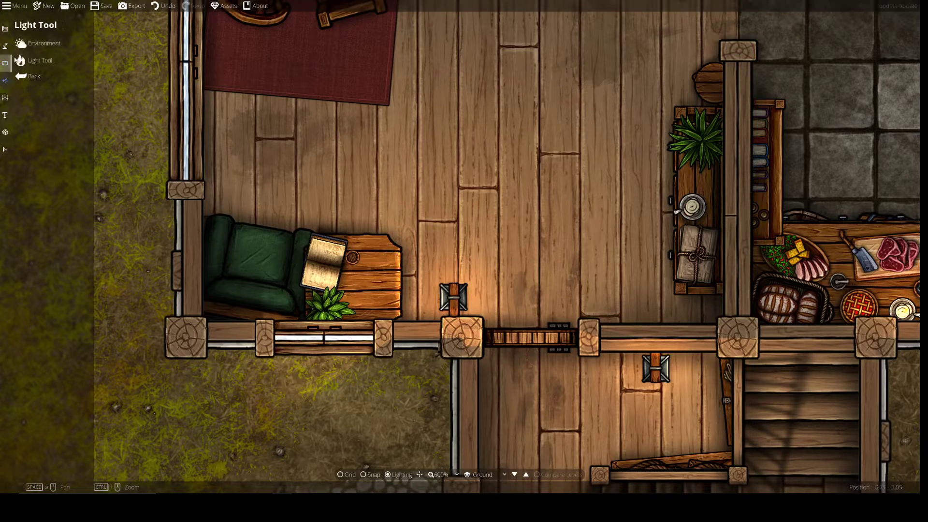
click(22, 61)
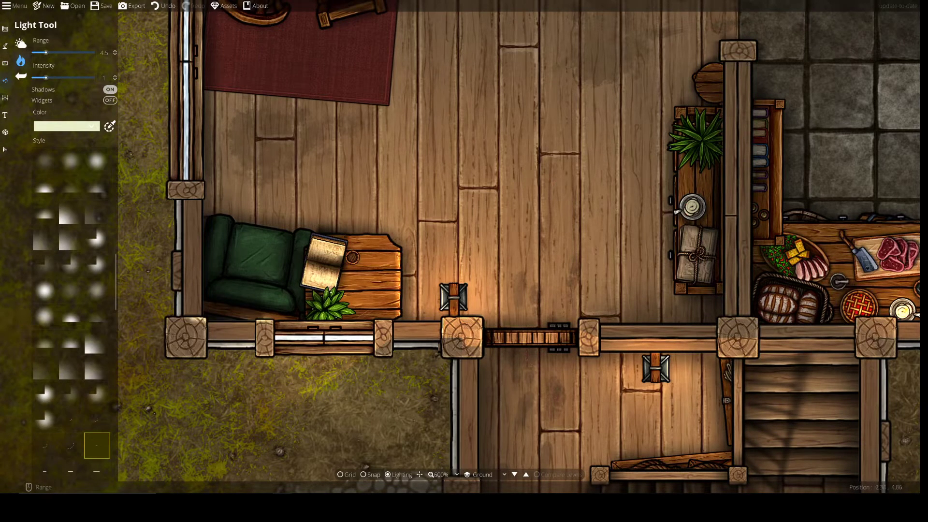
scroll(383, 263, down, 5)
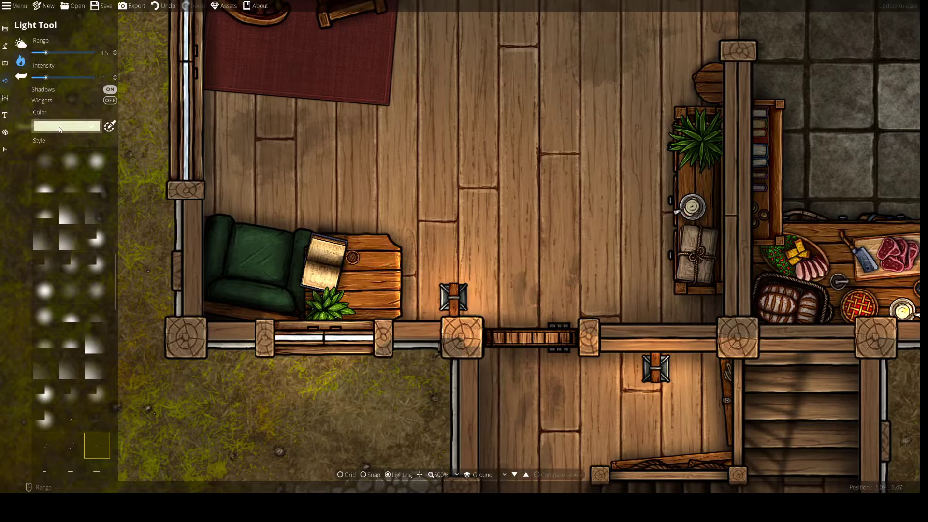
drag(47, 79, 37, 80)
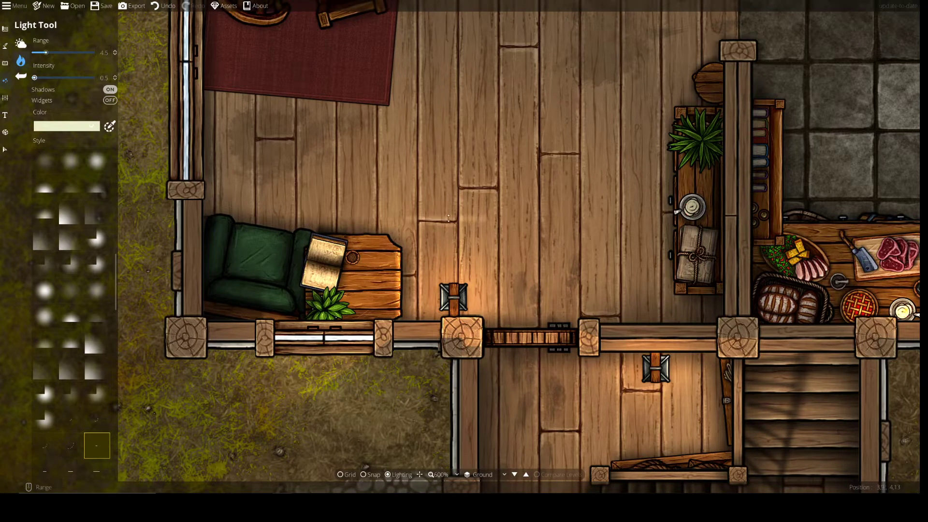
click(5, 149)
click(448, 220)
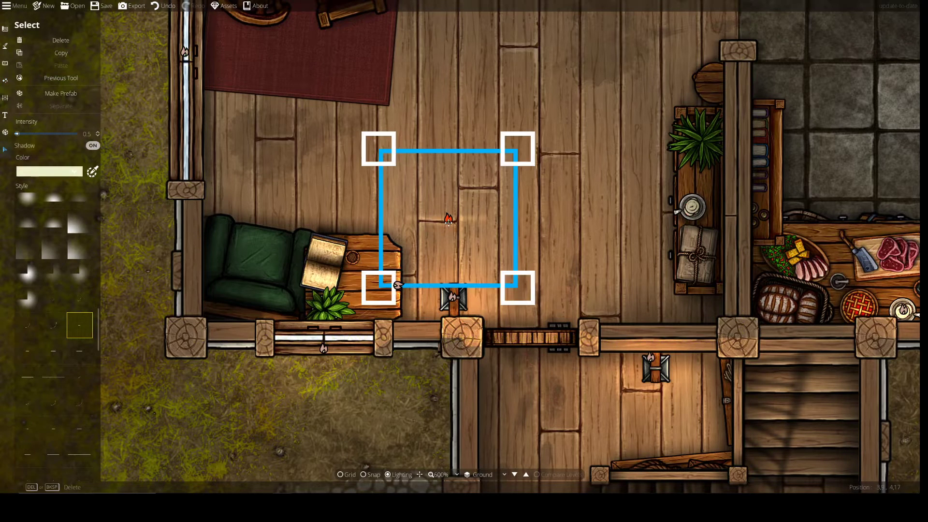
- Rotate the fainter streak light upright, move it onto the side table's right edge, and view it without light markers
drag(529, 214, 462, 398)
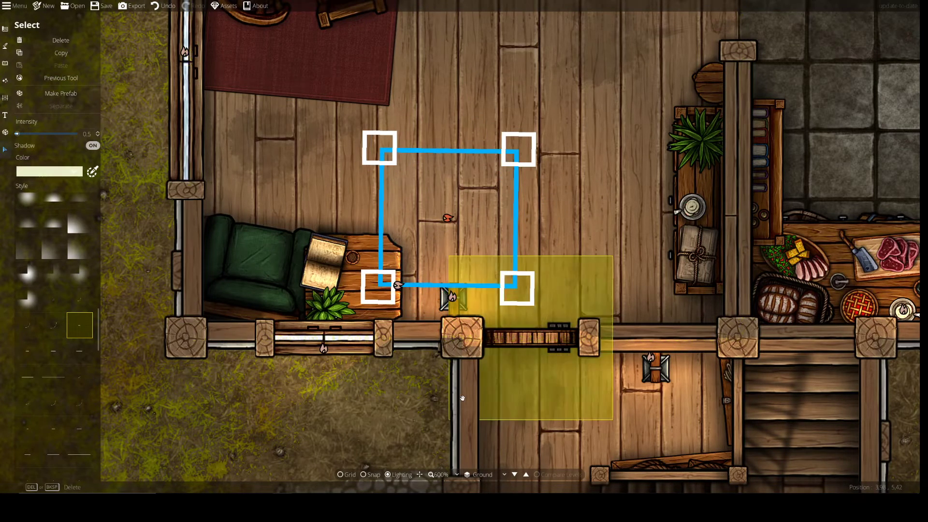
drag(454, 207, 400, 271)
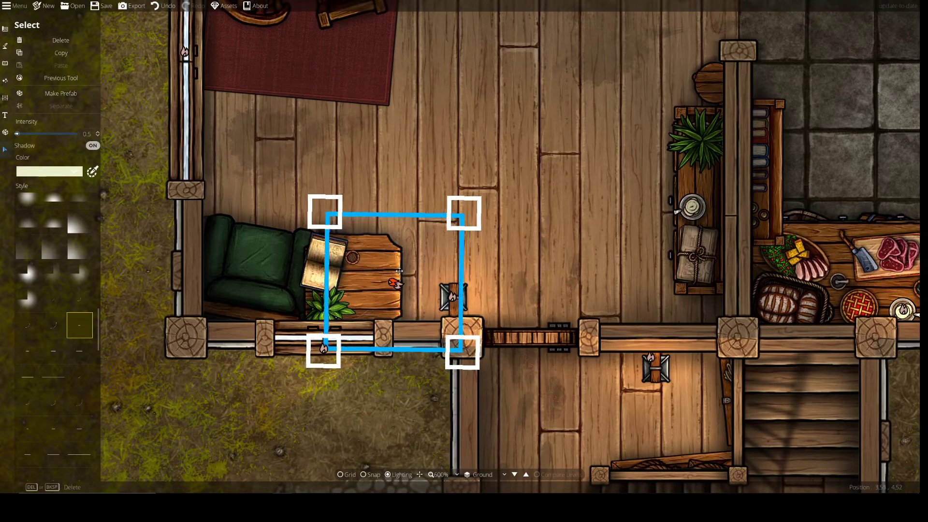
click(5, 63)
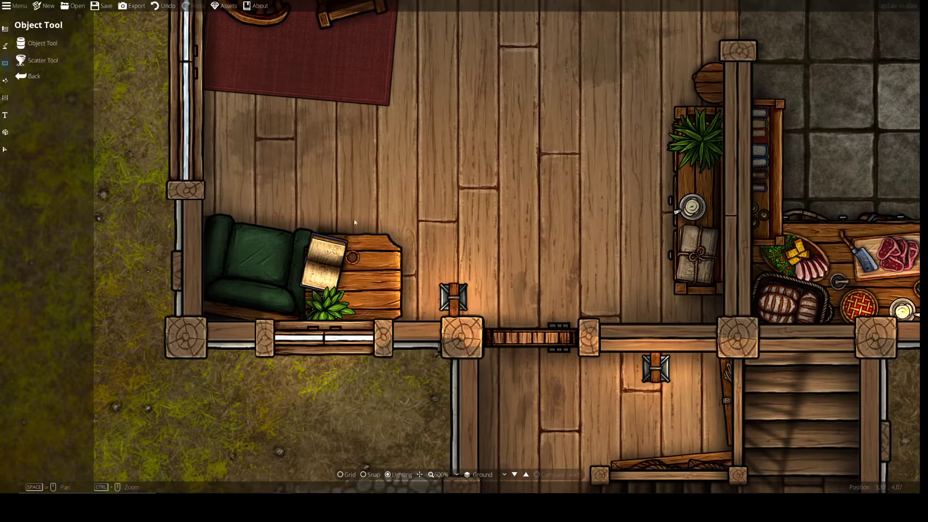
drag(463, 141, 479, 184)
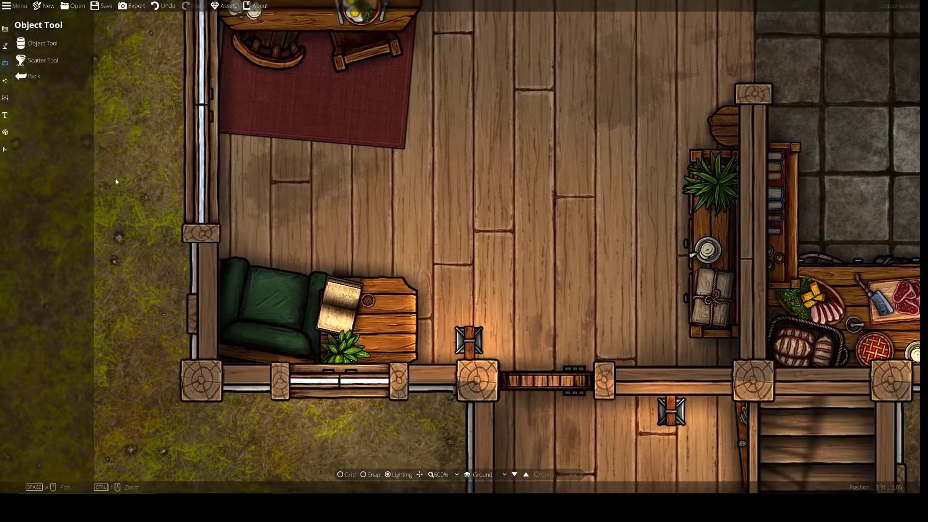
- Set up a curved streak light in pale yellow with range 0.5 and intensity 1.5
click(5, 45)
scroll(350, 317, up, 2)
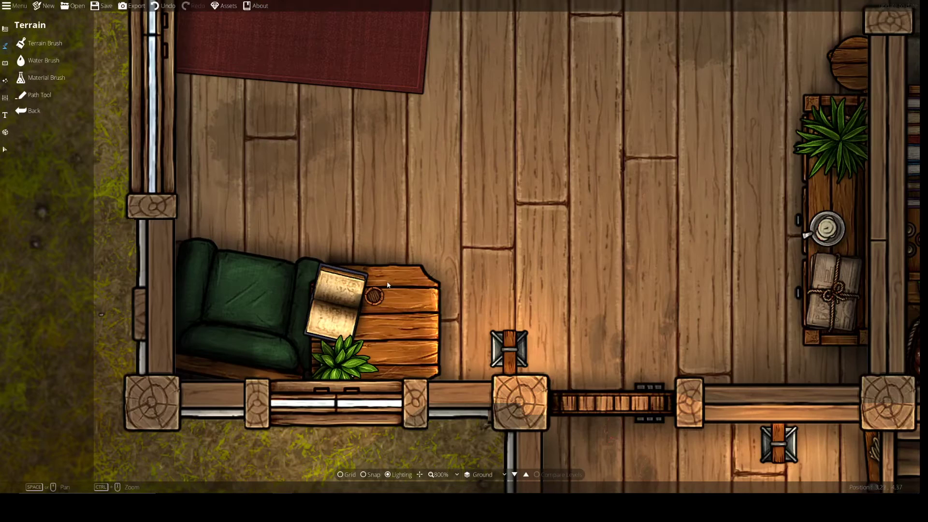
click(5, 81)
click(38, 60)
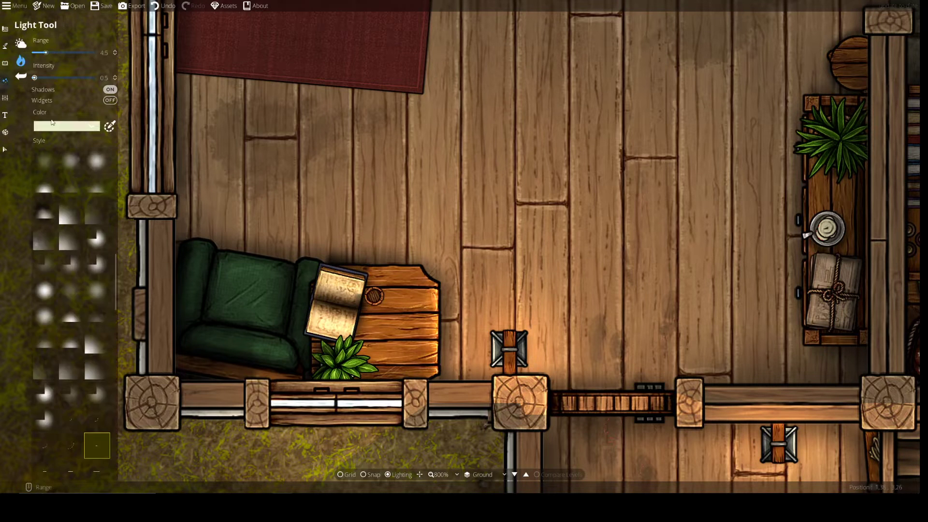
click(71, 171)
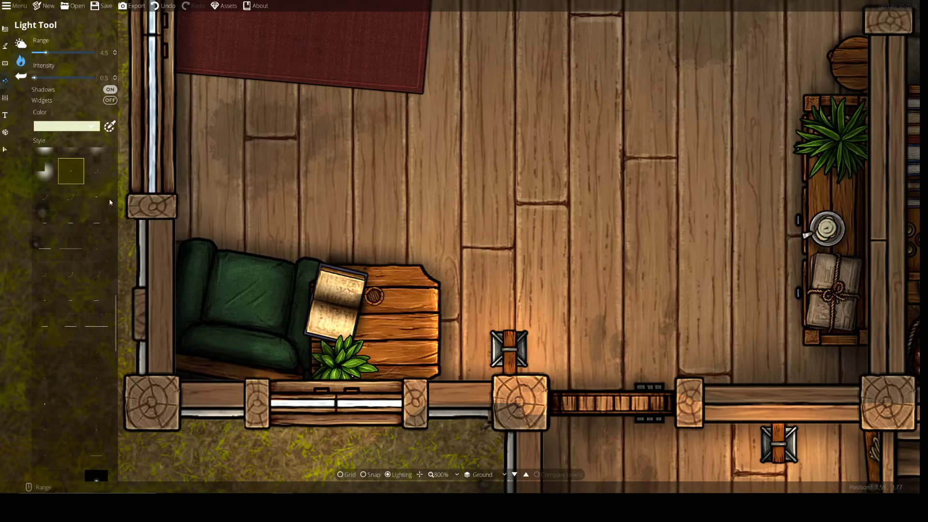
drag(34, 77, 50, 78)
scroll(56, 80, down, 2)
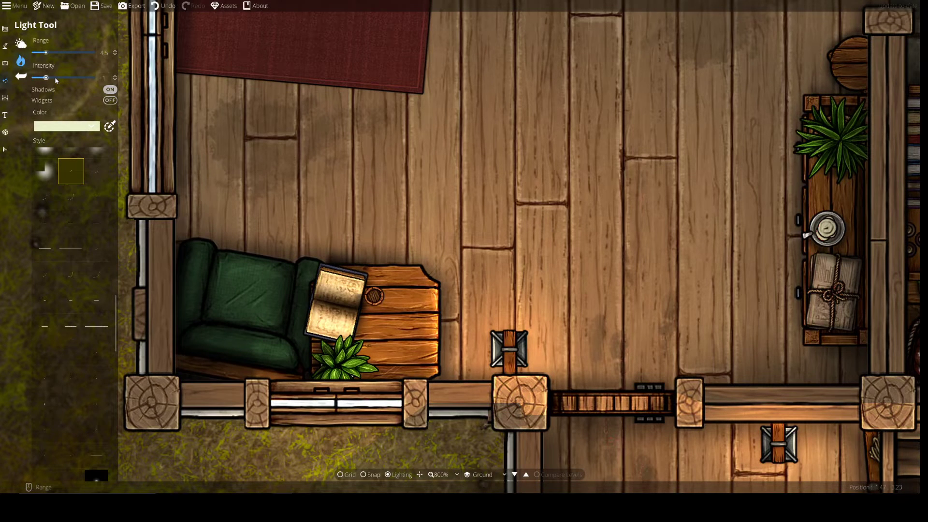
scroll(441, 215, down, 6)
scroll(407, 240, down, 2)
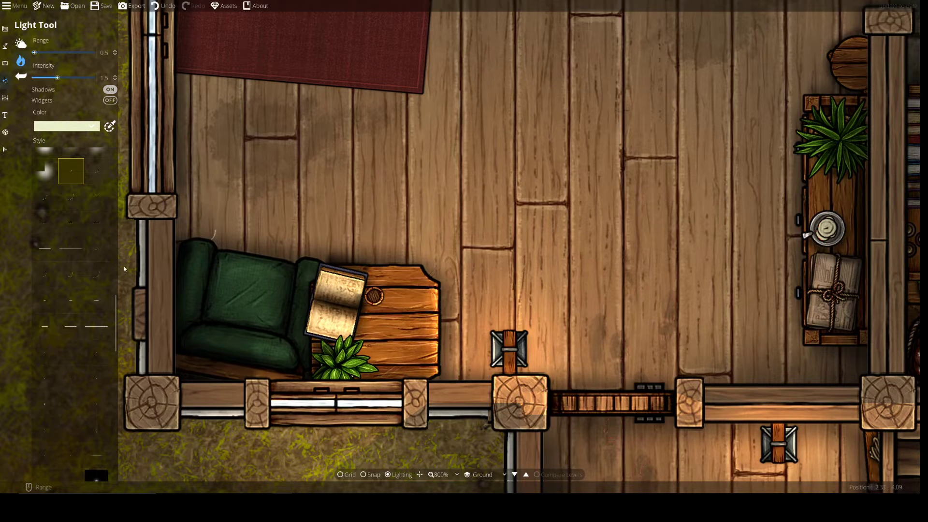
- Try a larger curved streak and the tiny dot light styles over the living room floor and the kitchen bookshelf
click(70, 188)
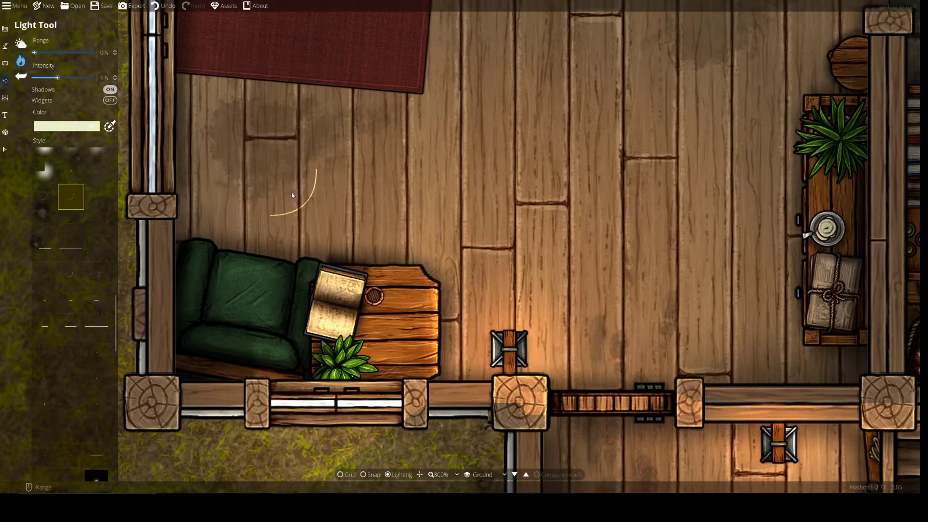
click(71, 326)
click(75, 391)
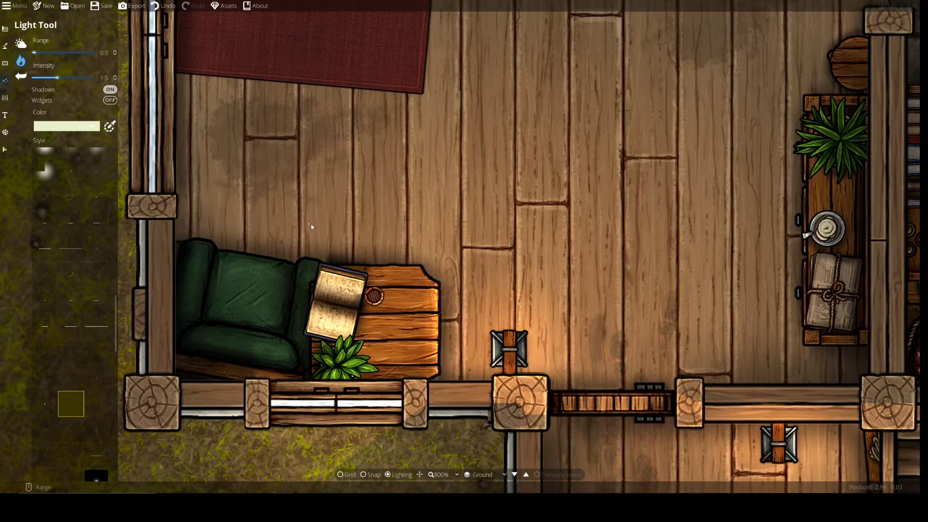
drag(610, 167, 223, 331)
drag(569, 273, 467, 203)
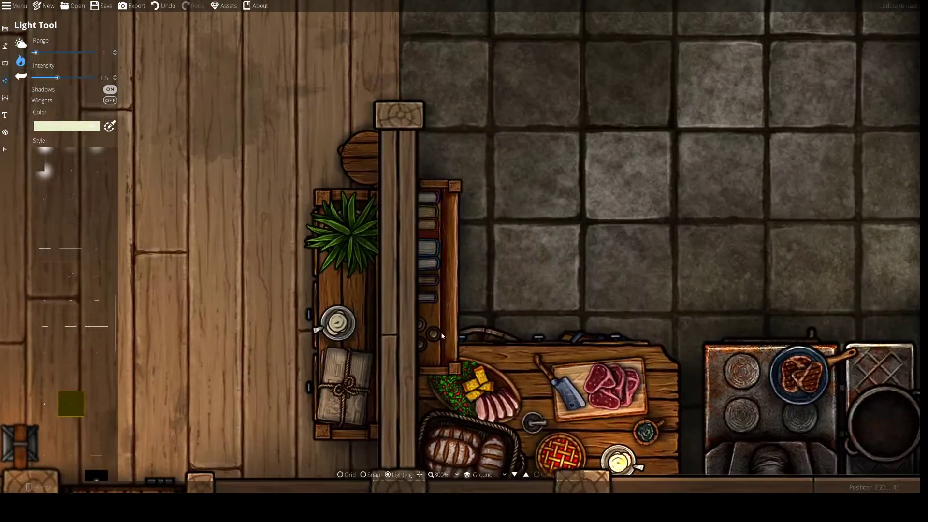
click(39, 411)
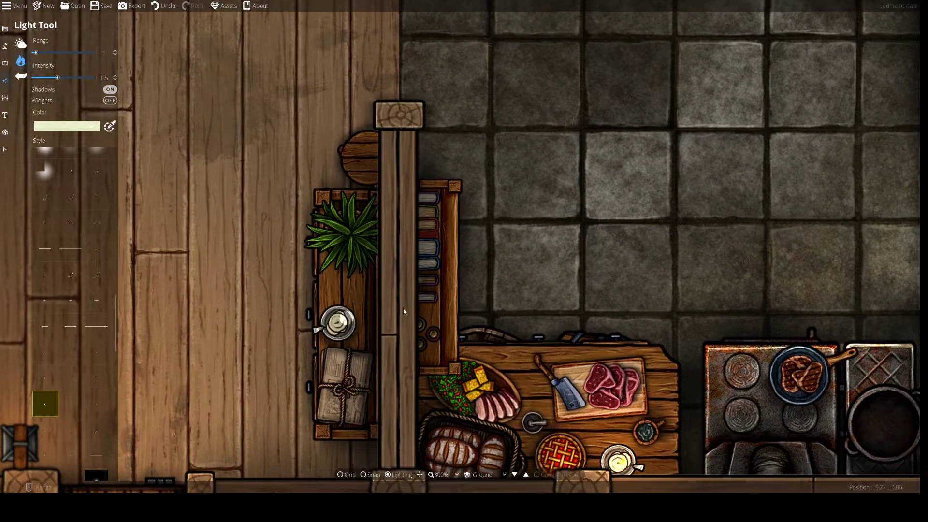
click(70, 411)
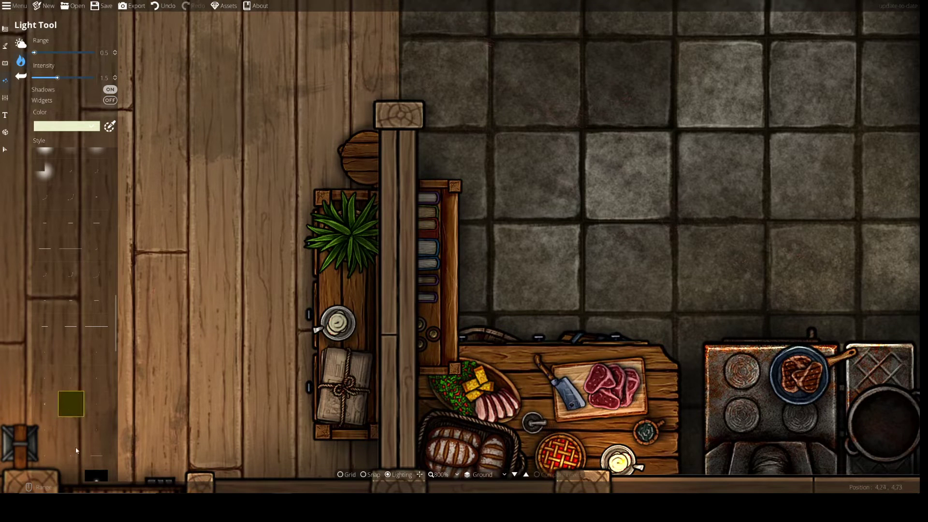
- Try several small round glow styles at range 0.5 around the jars on the kitchen bookshelf
click(448, 333)
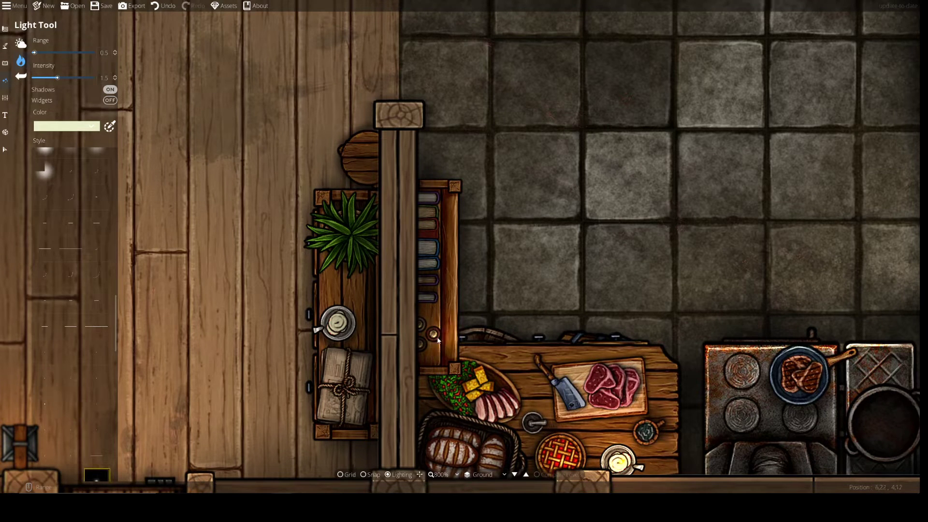
drag(474, 315, 487, 208)
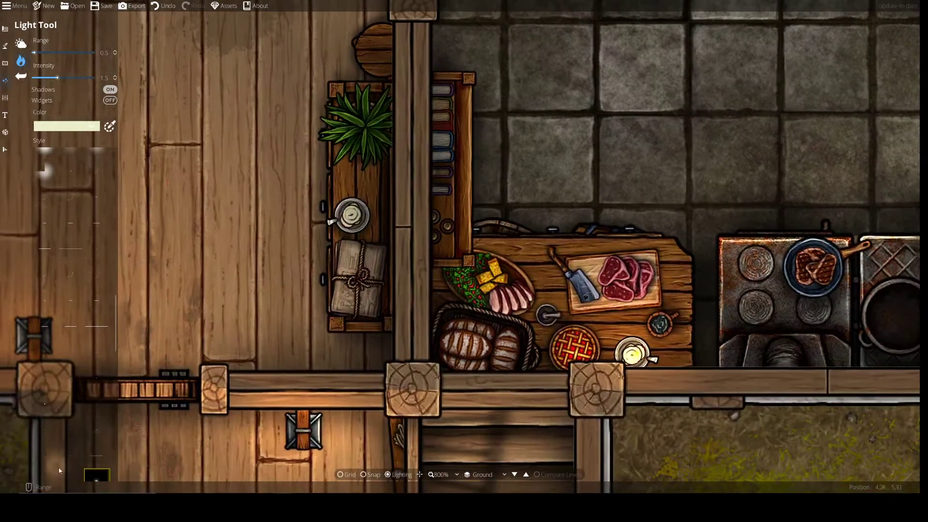
scroll(56, 469, down, 3)
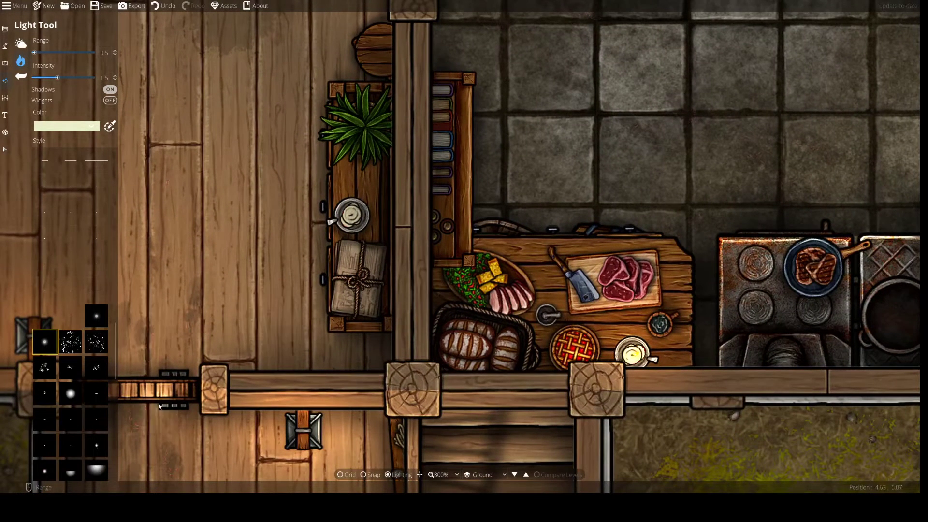
click(96, 445)
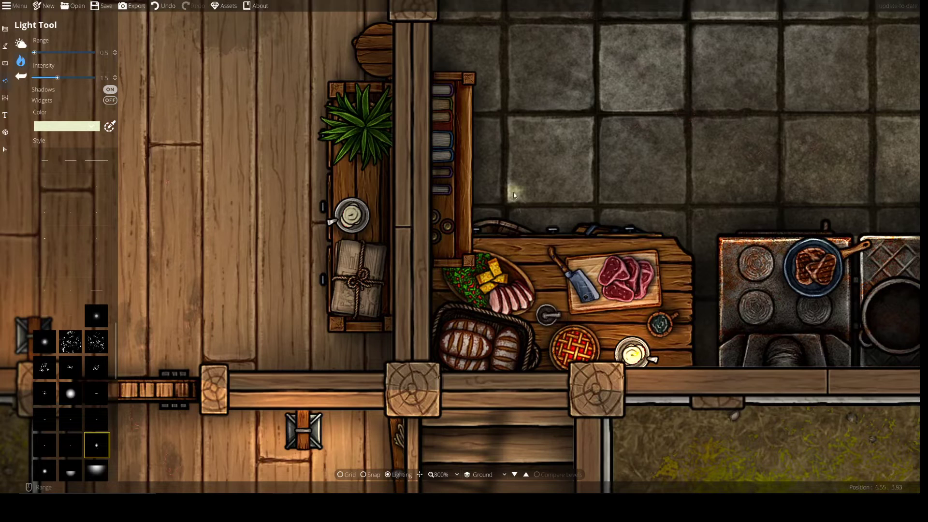
click(45, 469)
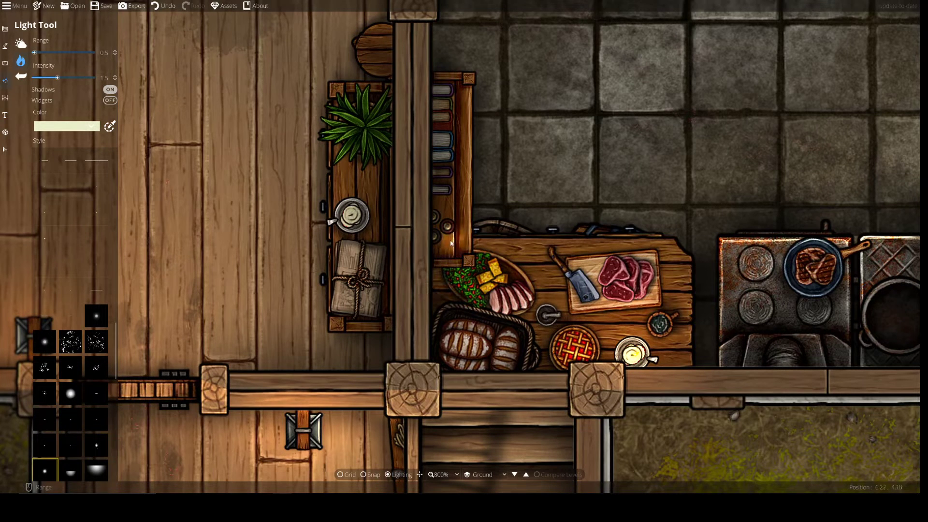
scroll(60, 369, up, 5)
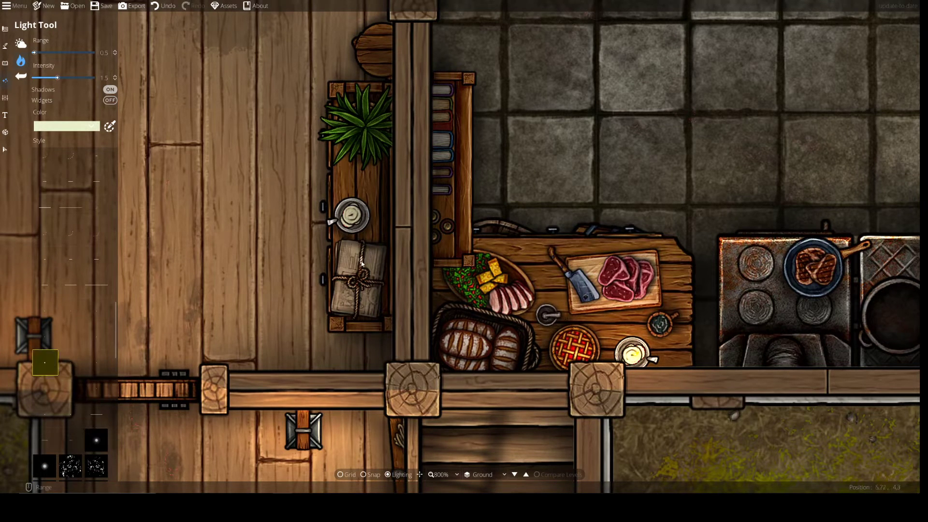
scroll(68, 381, up, 3)
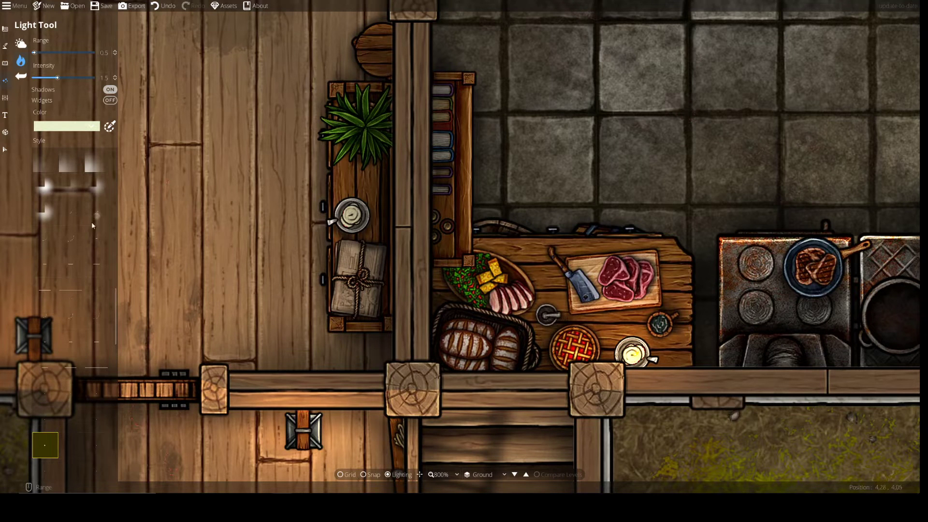
- Place a small spot glow light with range 0.5 and intensity 1.5 on the right edge of the kitchen bookshelf
click(53, 413)
click(53, 393)
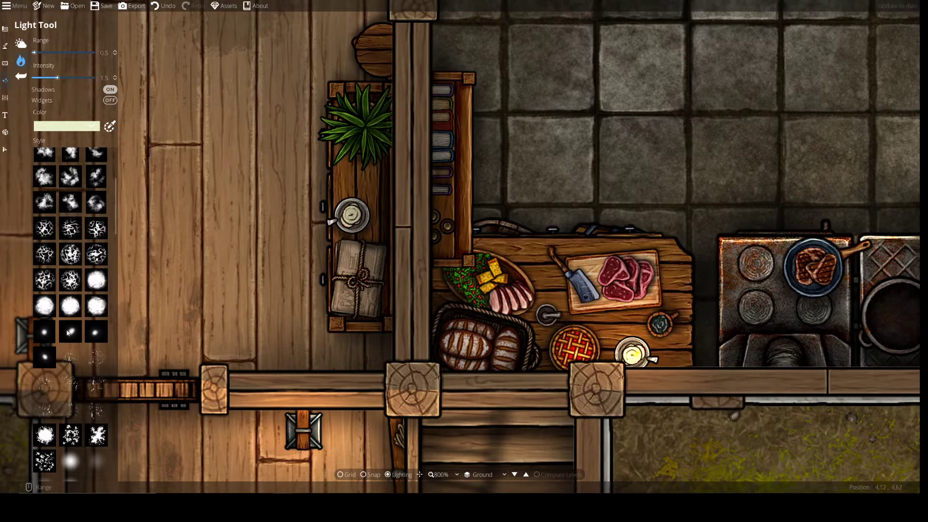
click(99, 333)
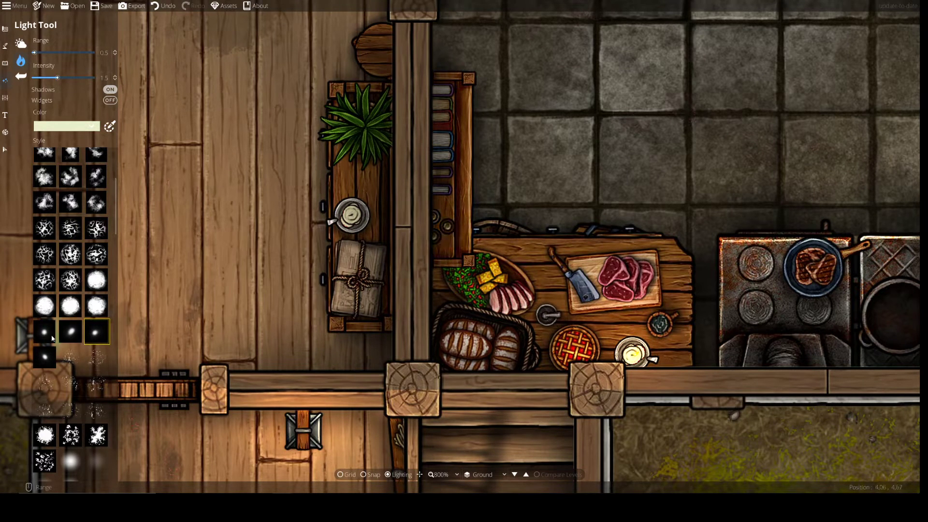
click(466, 225)
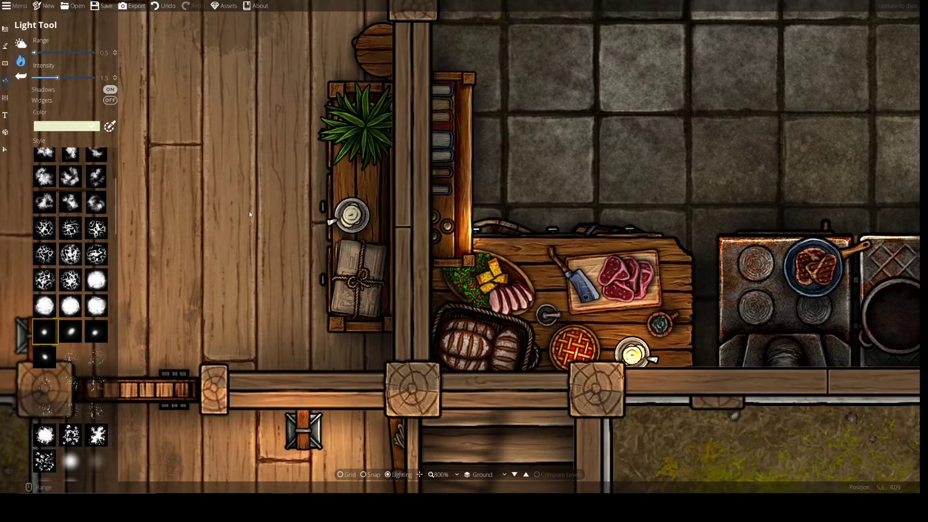
- Try a smaller, rotated version of the spot glow light around the jars on the kitchen bookshelf
click(5, 150)
click(466, 226)
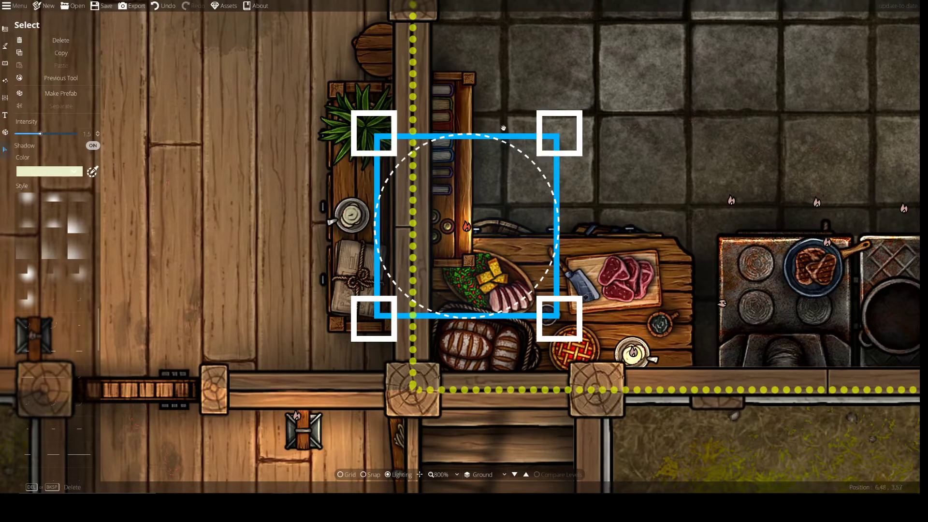
drag(558, 145, 446, 246)
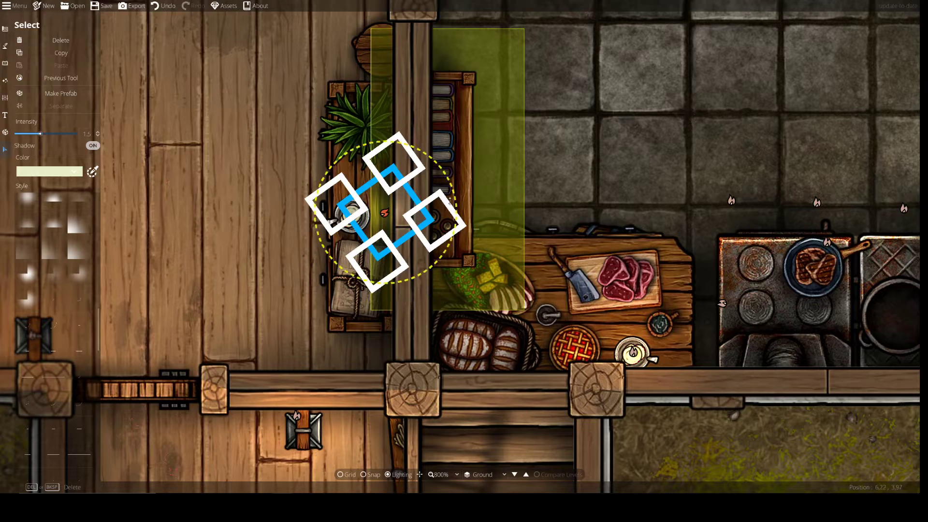
drag(432, 213, 452, 226)
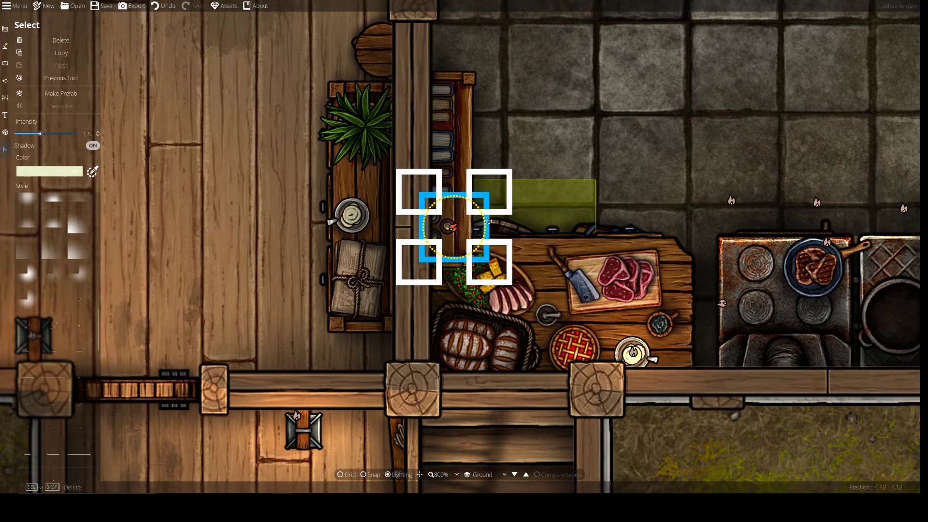
drag(488, 192, 486, 193)
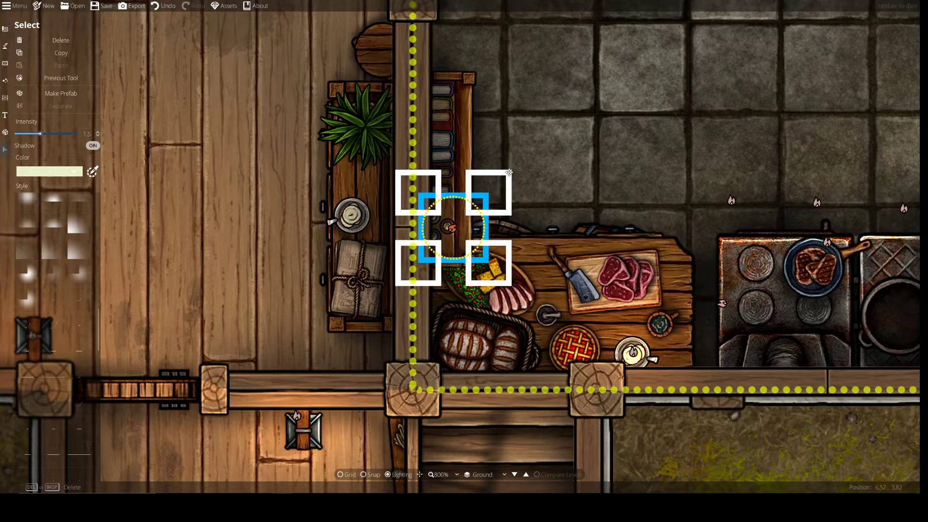
- Move the spot glow light off the bookshelf onto the kitchen floor and delete it
drag(505, 180, 642, 126)
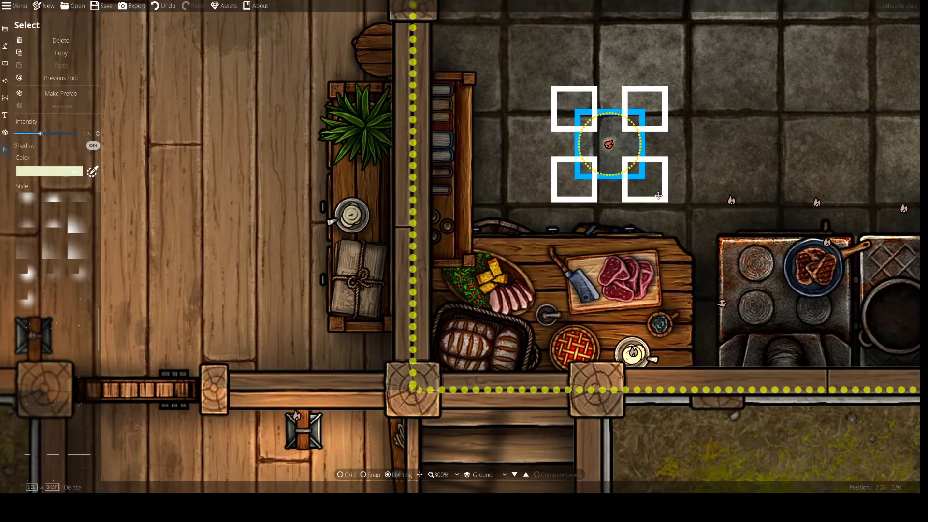
drag(734, 164, 470, 266)
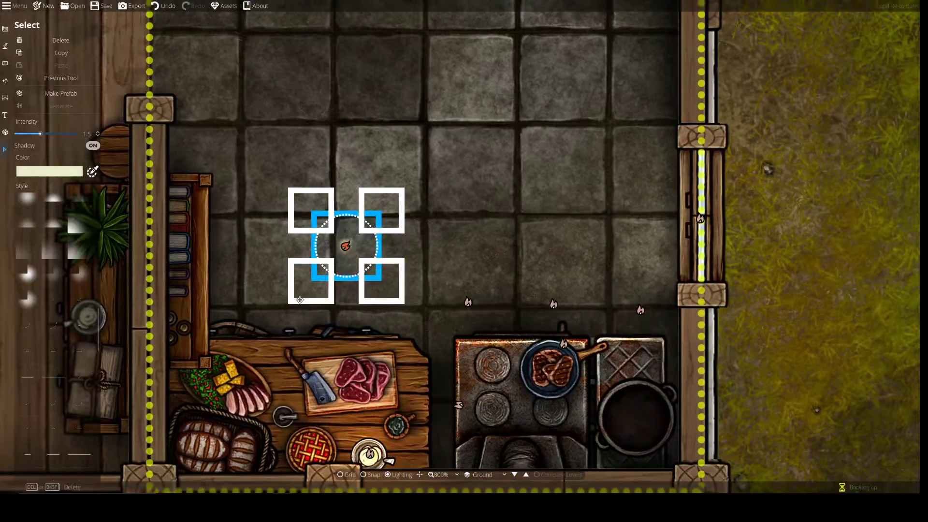
drag(314, 220, 293, 247)
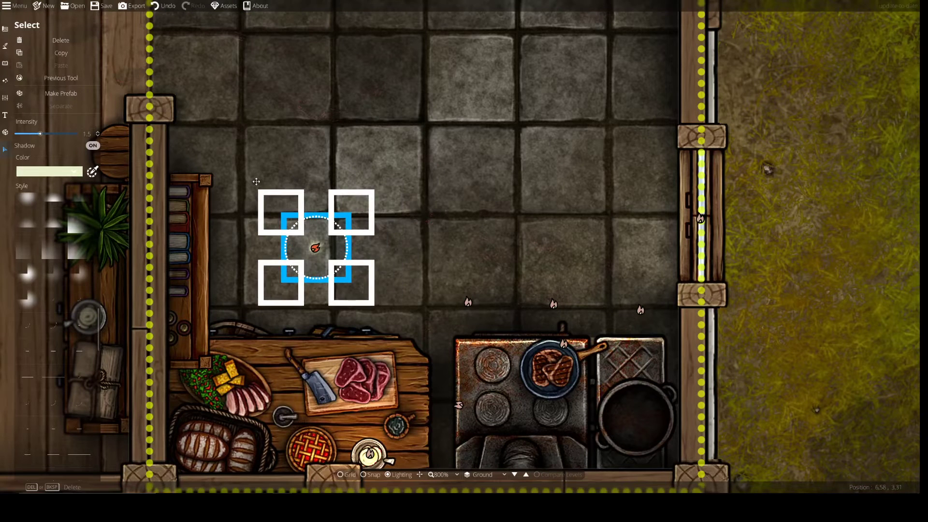
key(Delete)
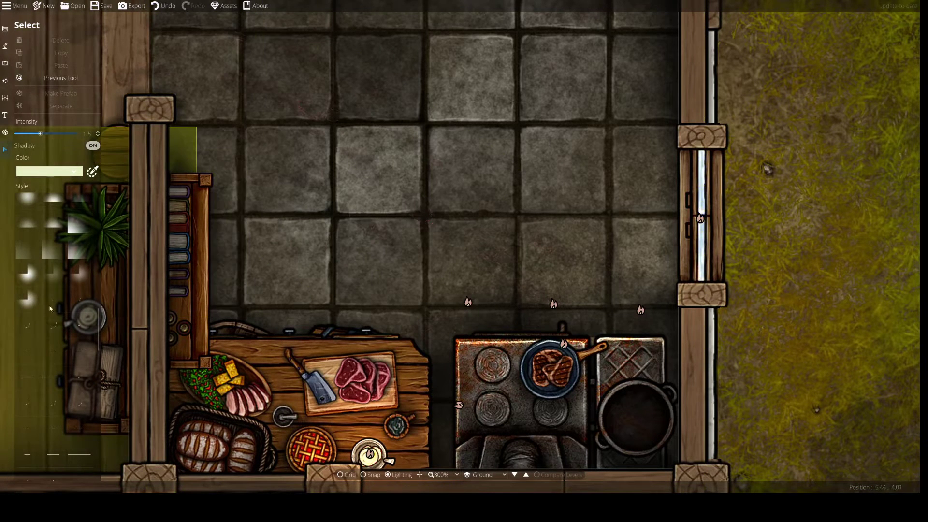
click(53, 299)
drag(314, 227, 394, 199)
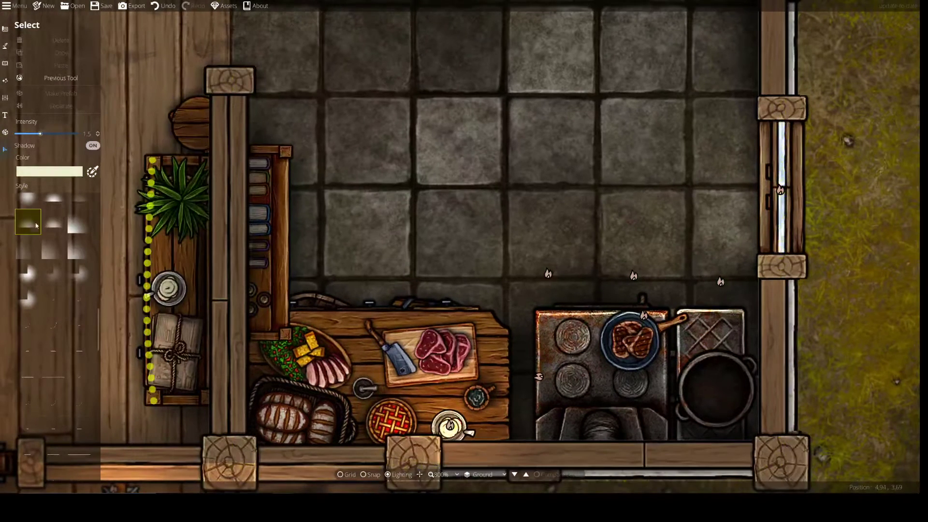
click(36, 225)
scroll(54, 335, down, 3)
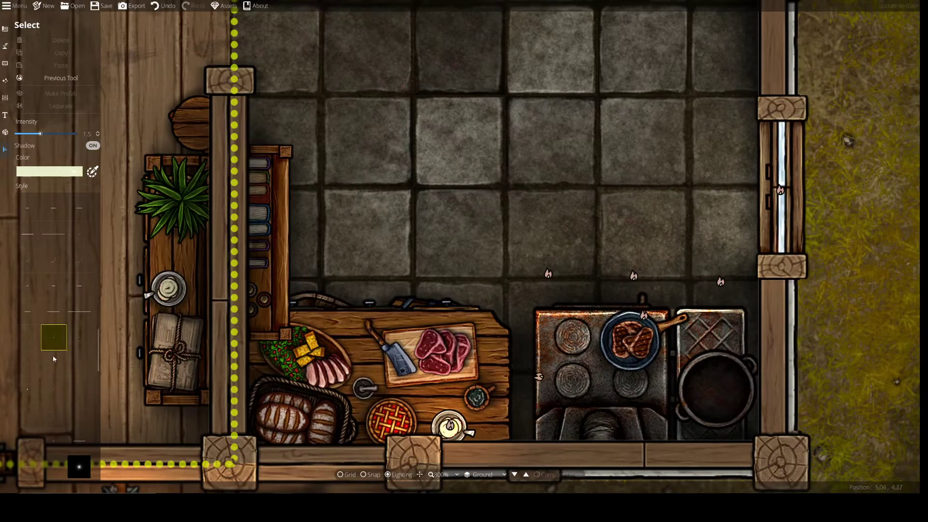
scroll(32, 343, up, 3)
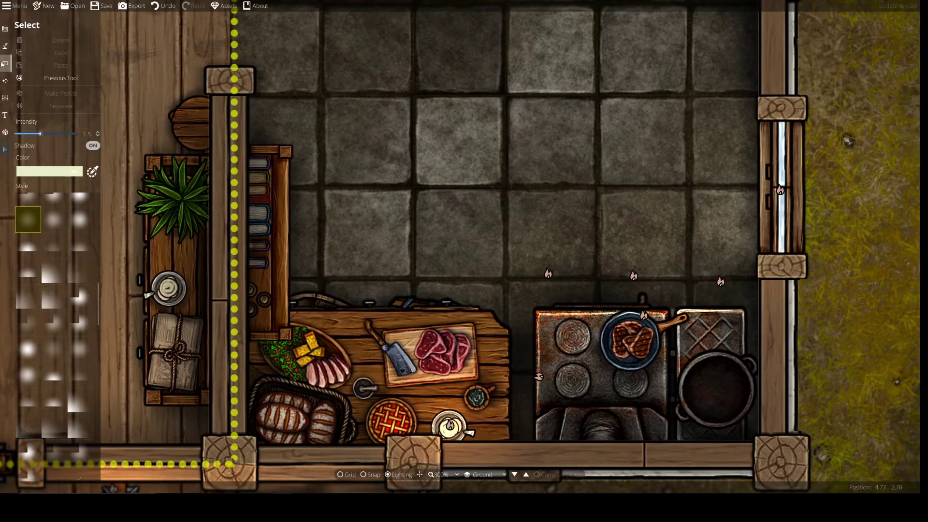
click(5, 80)
drag(404, 190, 521, 160)
scroll(522, 160, down, 2)
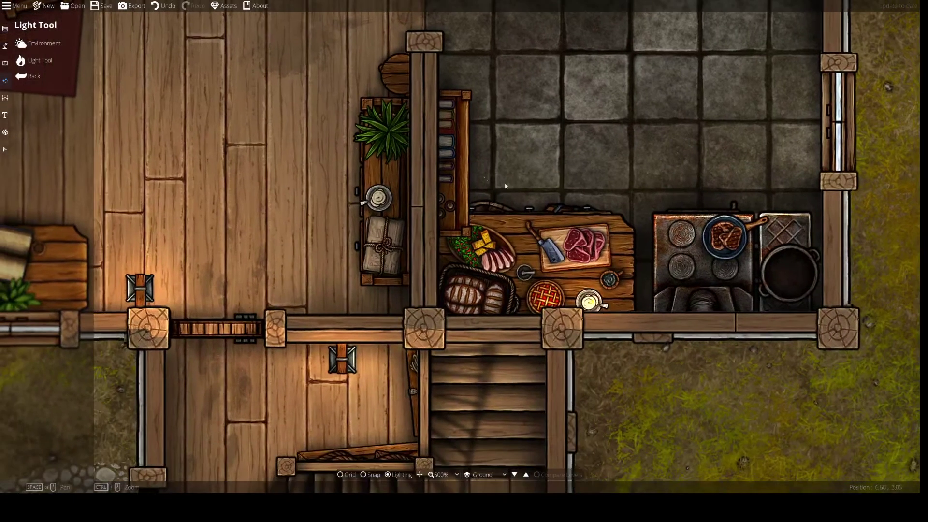
click(3, 62)
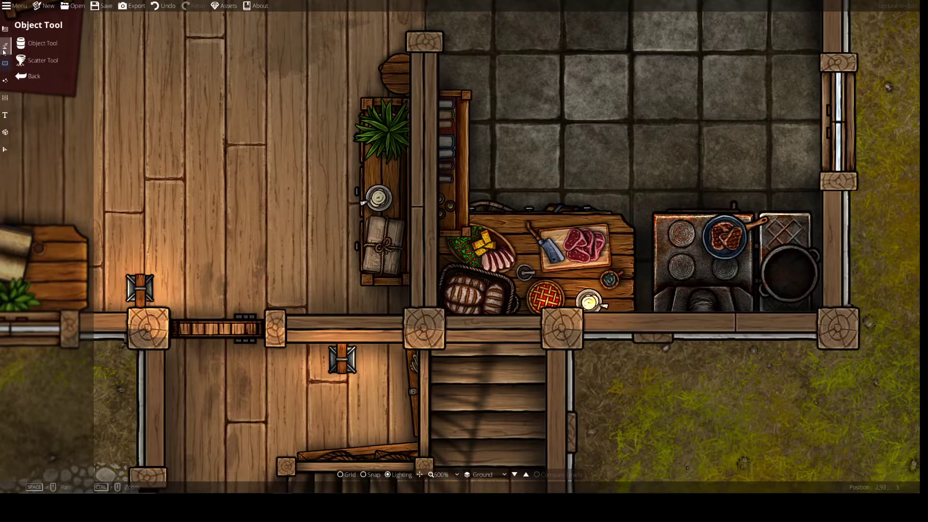
click(5, 45)
click(23, 96)
click(7, 67)
- Place a straight thin streak light with range 2 and intensity 1 on the kitchen floor beside the bookshelf
click(5, 81)
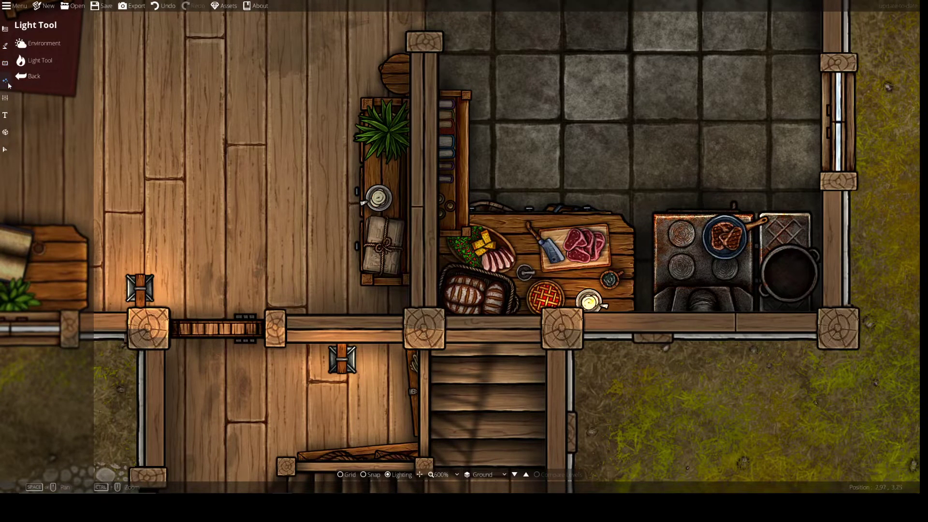
click(38, 60)
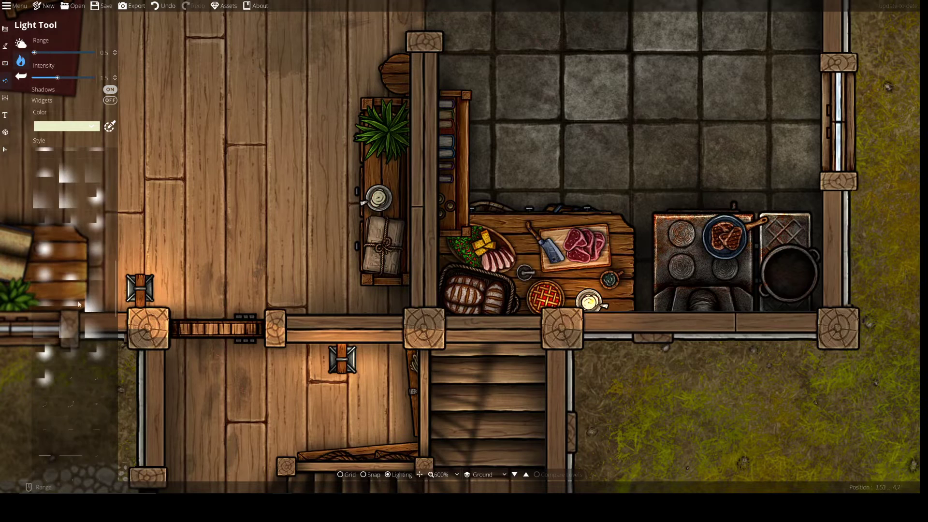
click(45, 456)
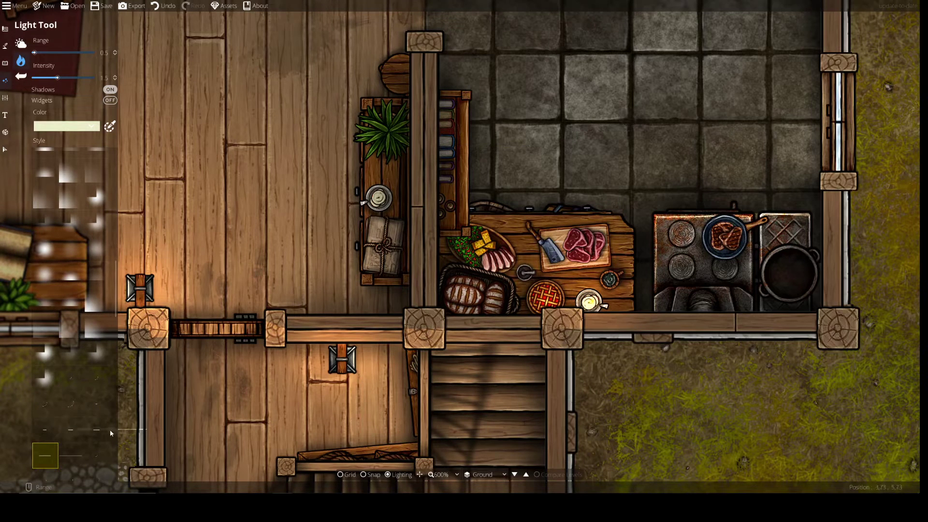
click(96, 431)
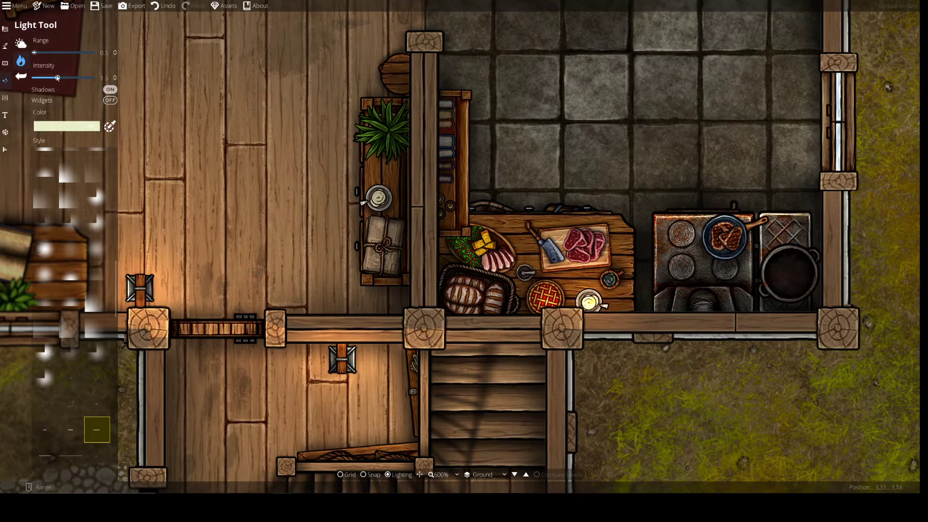
scroll(494, 165, up, 4)
scroll(494, 164, down, 1)
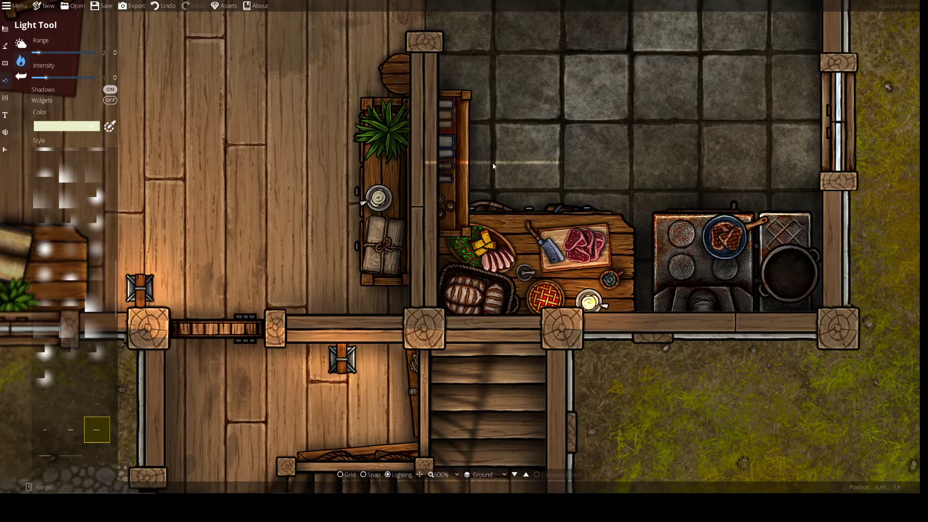
click(532, 164)
- Try the straight streak light upright along the bookshelf's right edge, and delete it
click(5, 149)
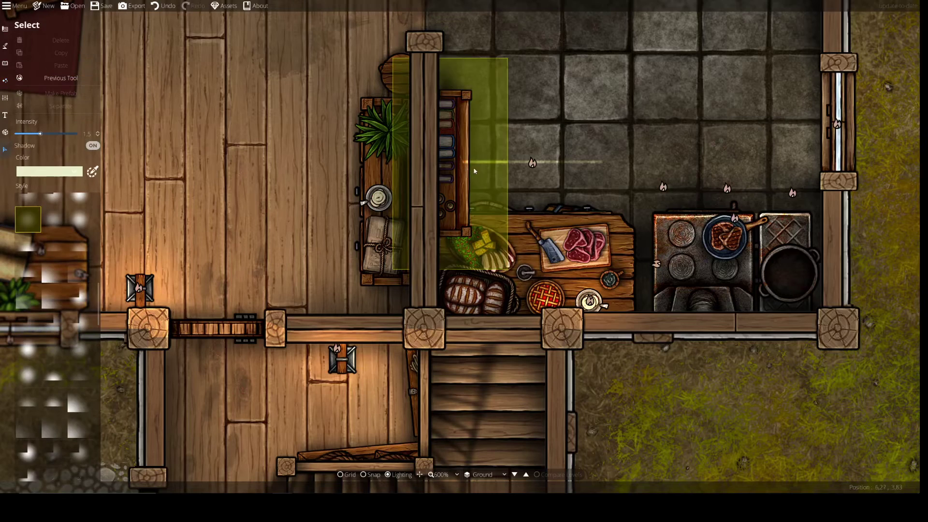
click(532, 162)
drag(616, 154, 561, 337)
drag(535, 170, 468, 171)
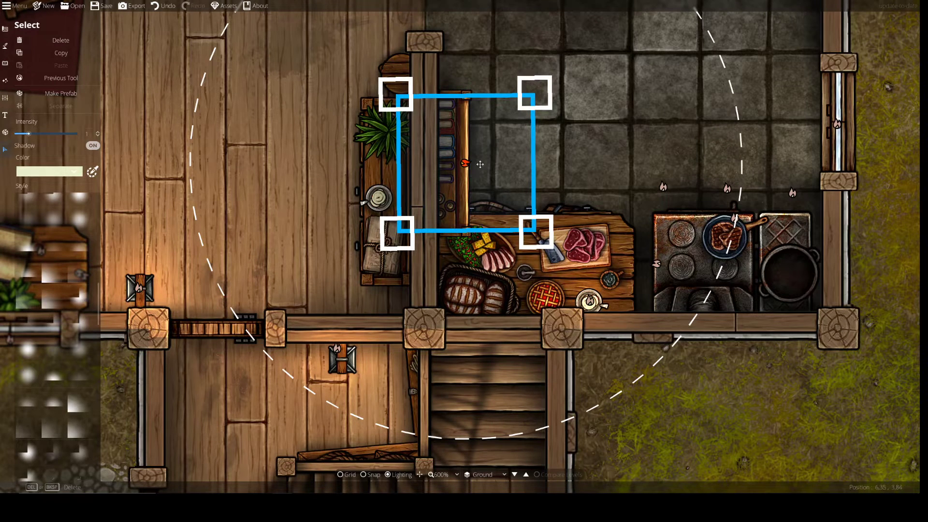
key(Delete)
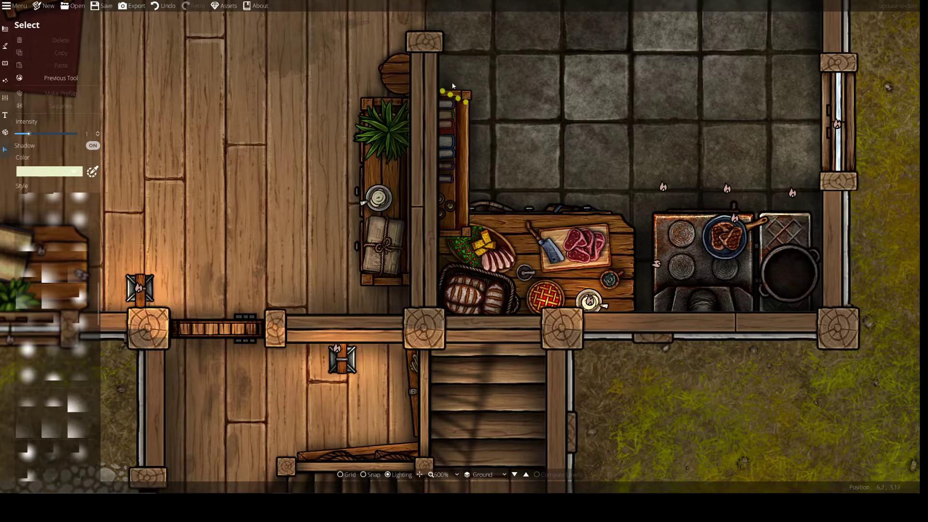
- Add a straight streak light with range 2 and intensity 0.5, turned upright along the kitchen bookshelf's right edge
click(5, 80)
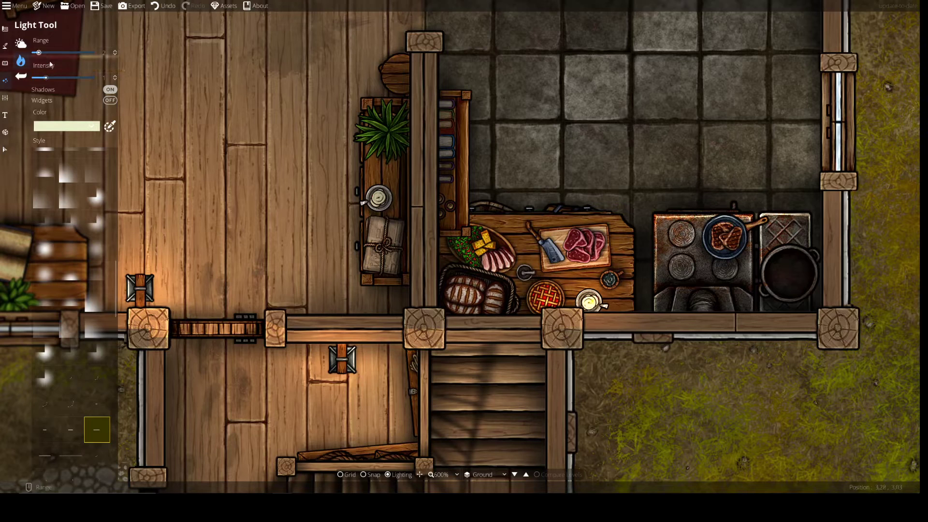
drag(49, 77, 47, 81)
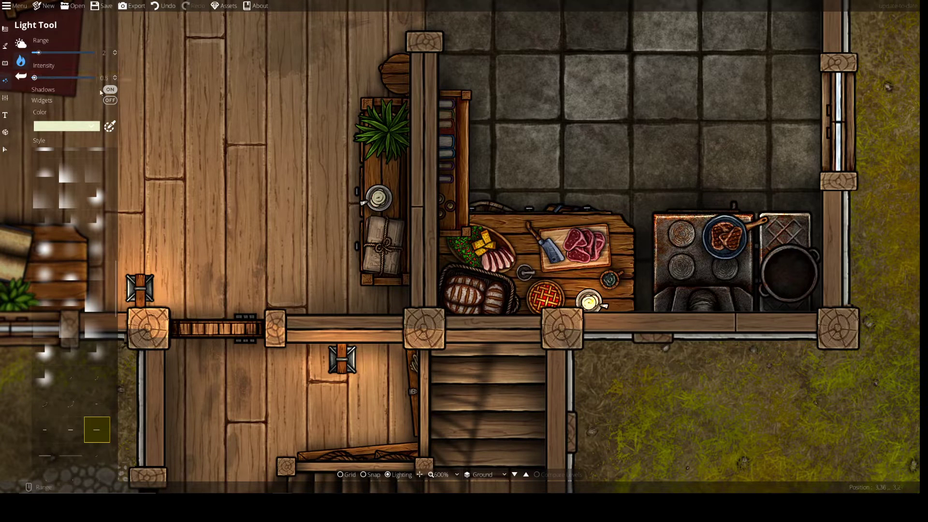
click(8, 147)
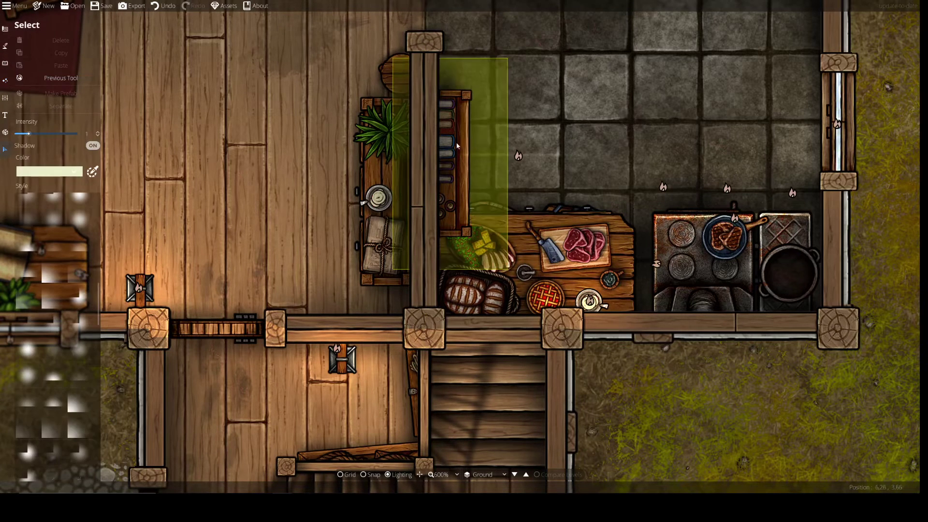
click(518, 156)
mouse_move(601, 188)
mouse_down()
mouse_move(597, 198)
mouse_move(601, 189)
mouse_up()
drag(522, 154, 473, 166)
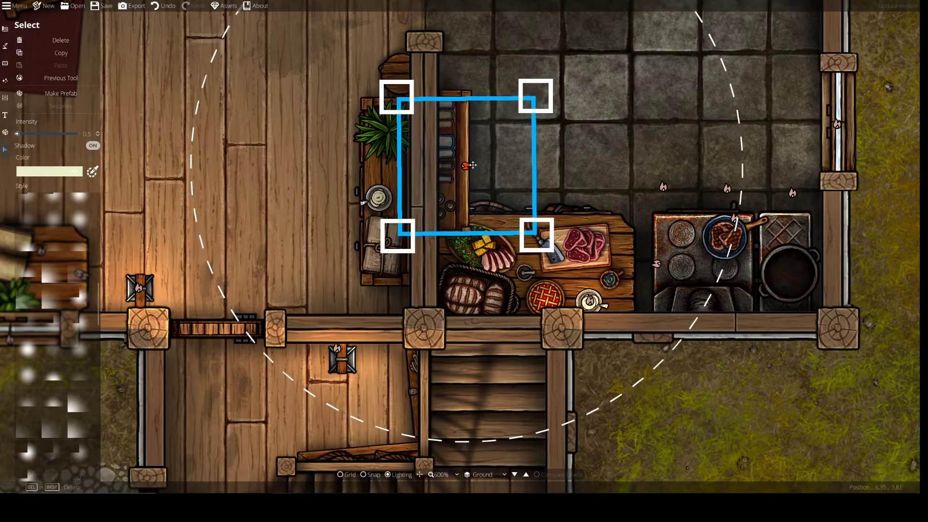
- Examine the lighting across the kitchen, the living room floor and the dining area without the light markers
click(5, 63)
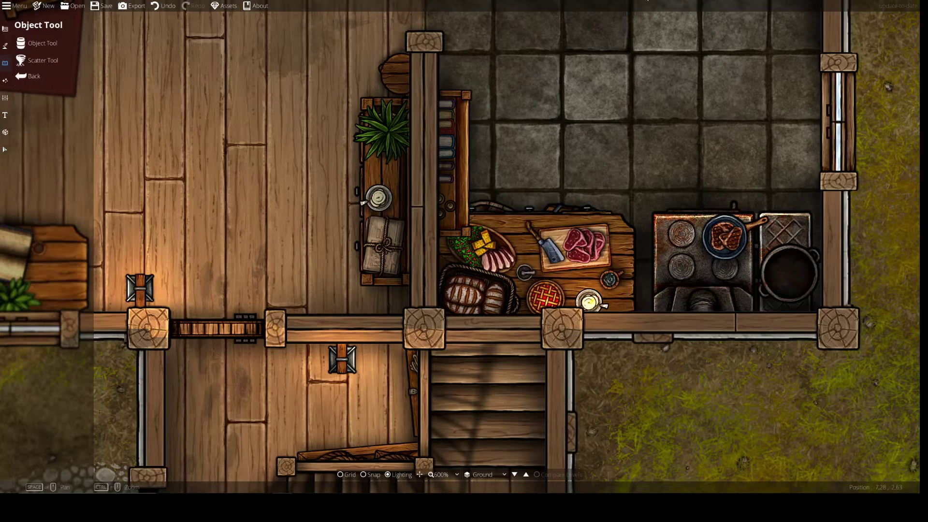
drag(567, 113, 519, 322)
drag(453, 158, 431, 262)
mouse_move(501, 222)
mouse_down()
mouse_move(470, 205)
mouse_move(495, 149)
mouse_move(480, 77)
mouse_up()
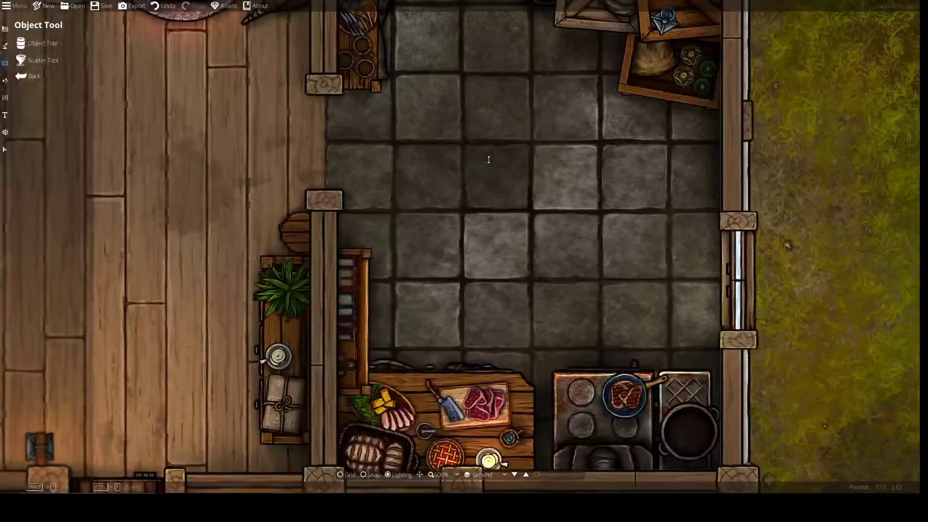
drag(488, 160, 392, 187)
mouse_move(478, 216)
mouse_down()
mouse_move(483, 270)
mouse_move(420, 298)
mouse_move(513, 100)
mouse_up()
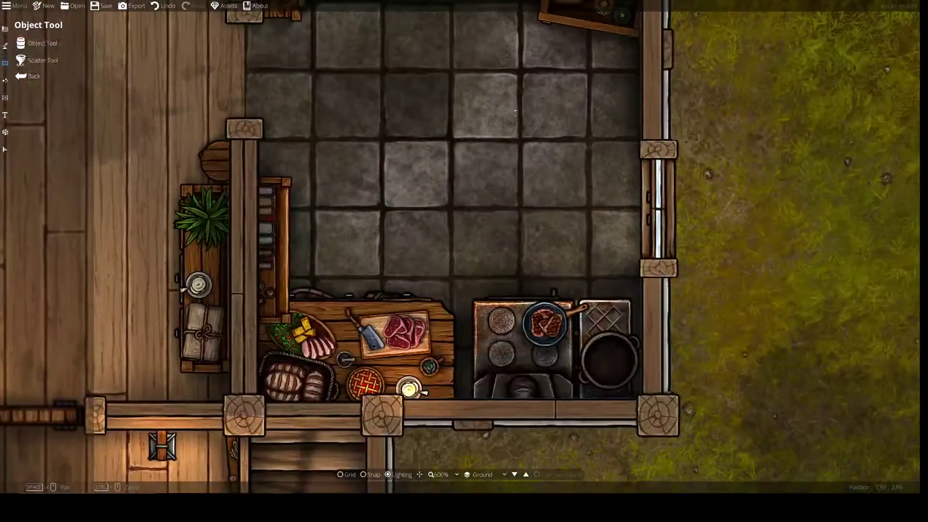
drag(509, 207, 545, 138)
drag(353, 160, 519, 86)
drag(422, 233, 649, 376)
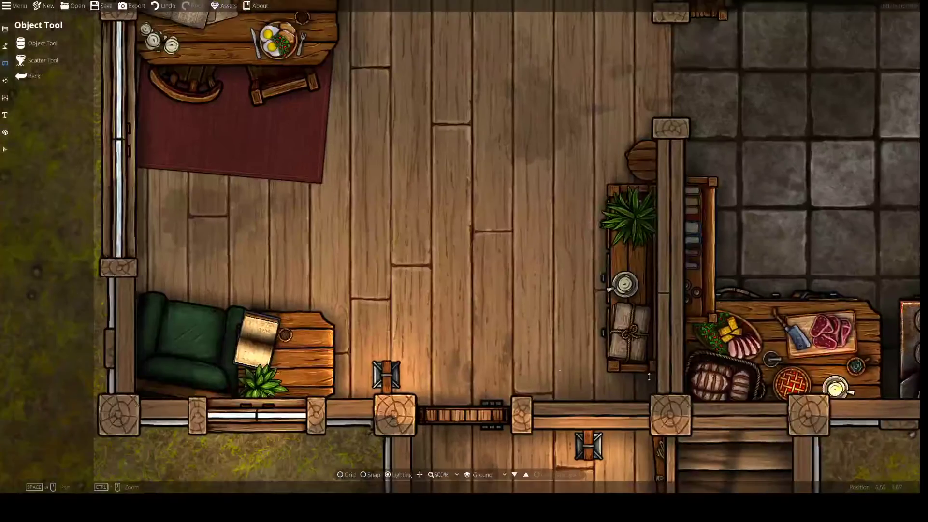
drag(234, 99, 423, 273)
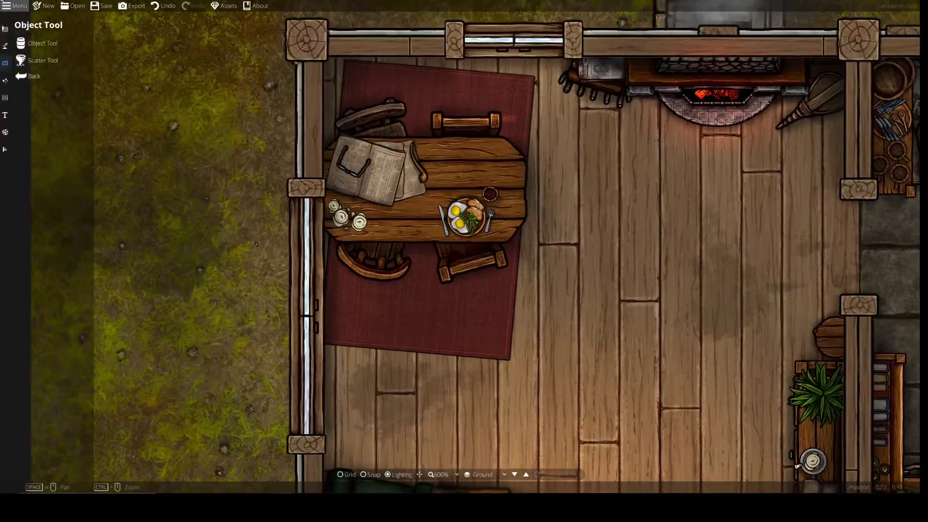
- Place a curved streak light with range 1.5 and intensity 1 on the red rug below the dining table
click(5, 80)
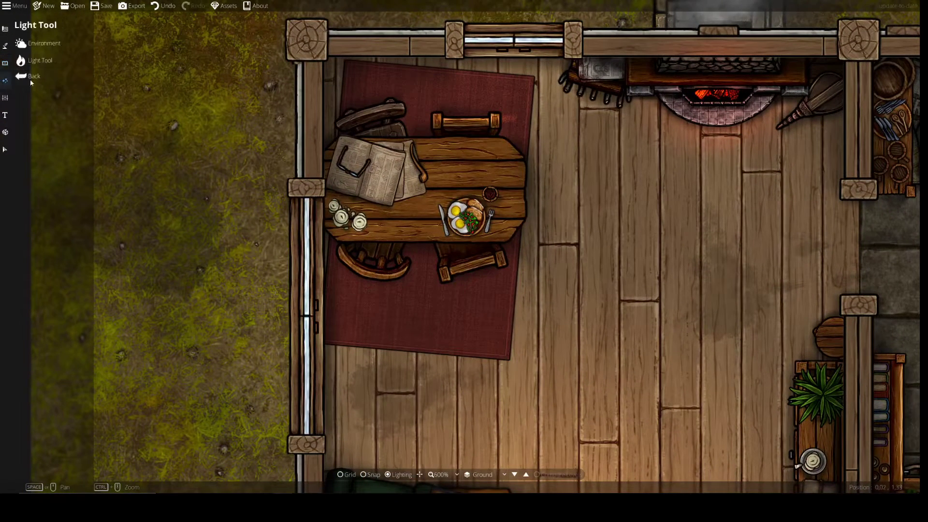
click(32, 63)
scroll(64, 363, down, 1)
click(66, 355)
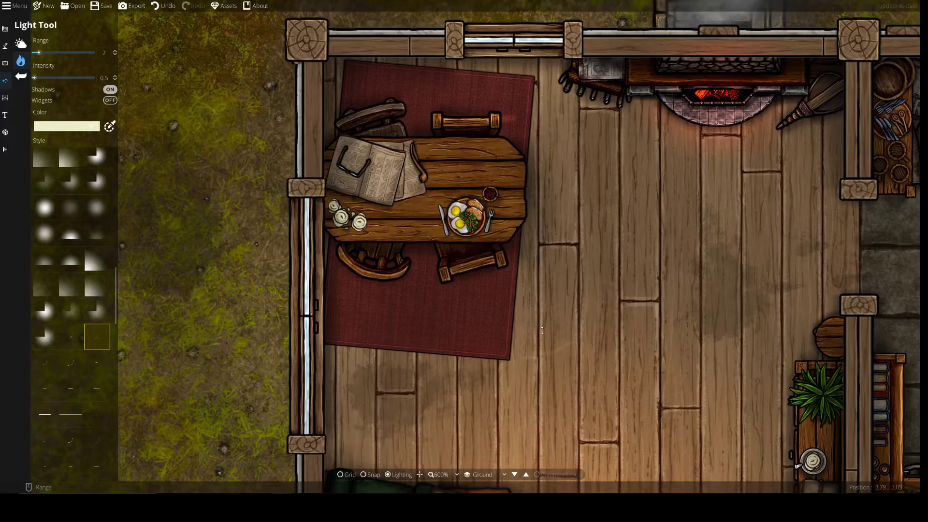
drag(552, 325, 597, 166)
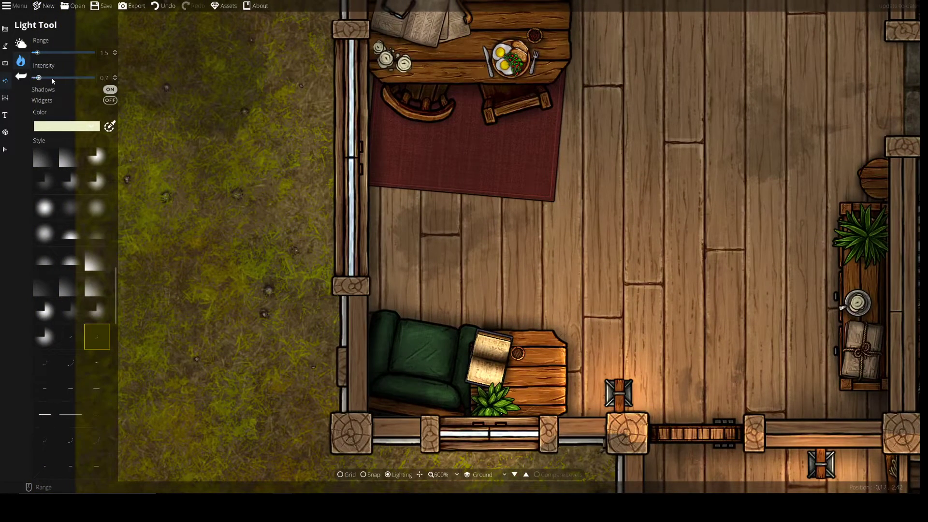
drag(425, 136, 444, 175)
click(442, 175)
- Turn the curved streak light and move it onto the curved chair back below the dining table, adjusting its range to fit
click(5, 149)
click(443, 175)
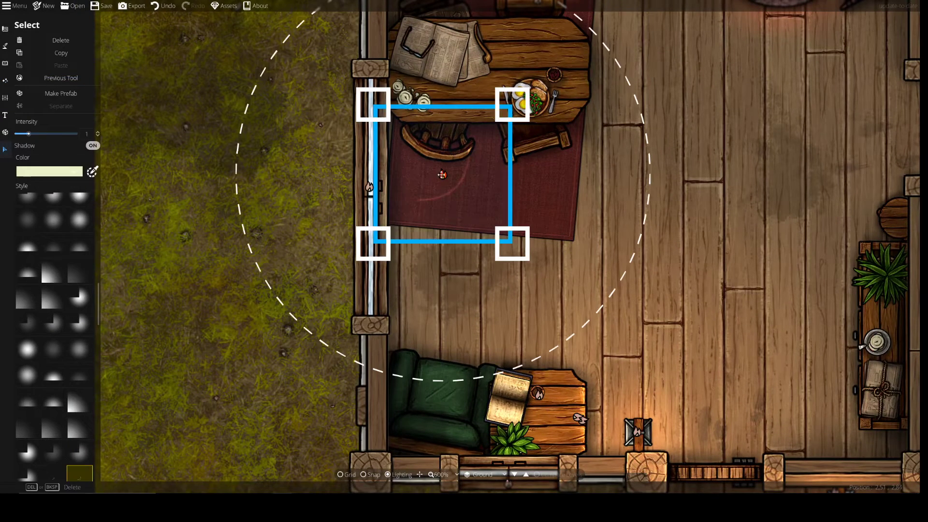
drag(531, 184, 503, 298)
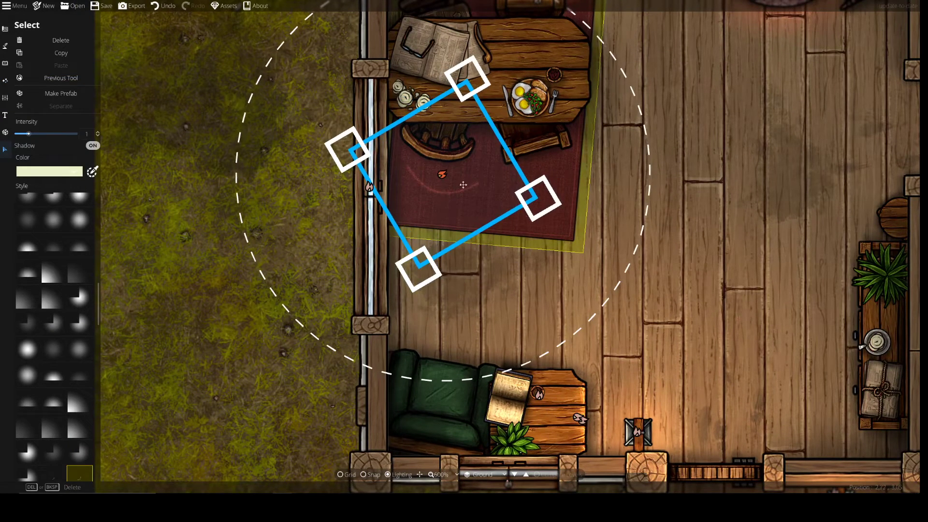
drag(451, 187, 449, 154)
drag(472, 226, 475, 225)
drag(457, 173, 455, 173)
drag(602, 237, 600, 235)
drag(447, 169, 448, 172)
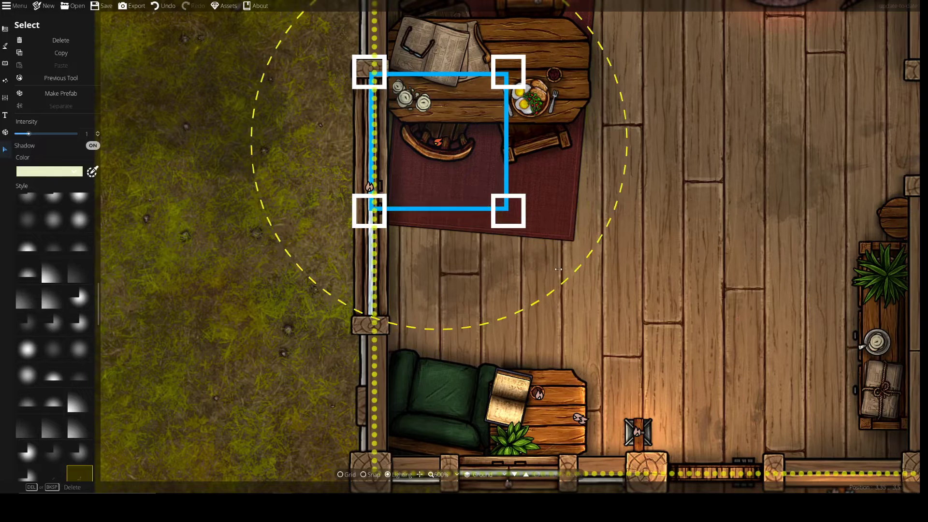
mouse_move(569, 277)
mouse_down()
mouse_move(564, 272)
mouse_move(576, 286)
mouse_up()
drag(441, 159, 441, 160)
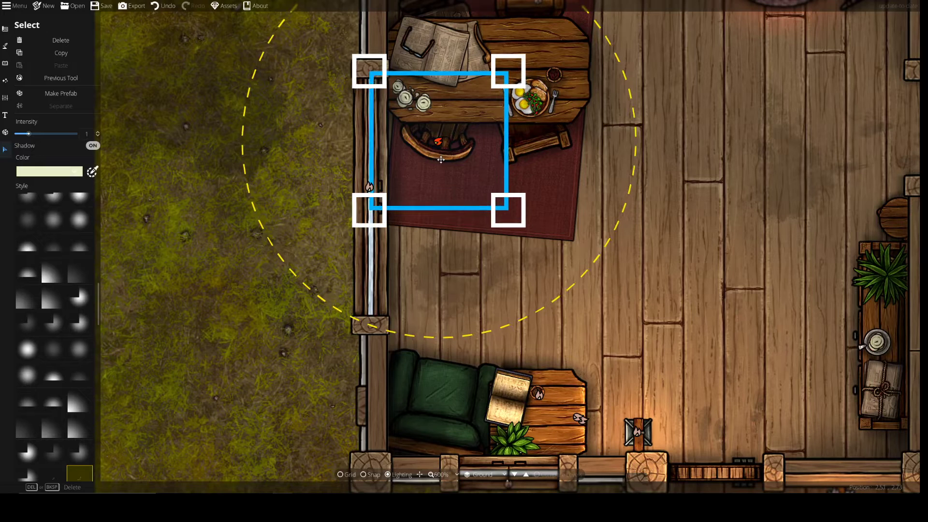
click(5, 62)
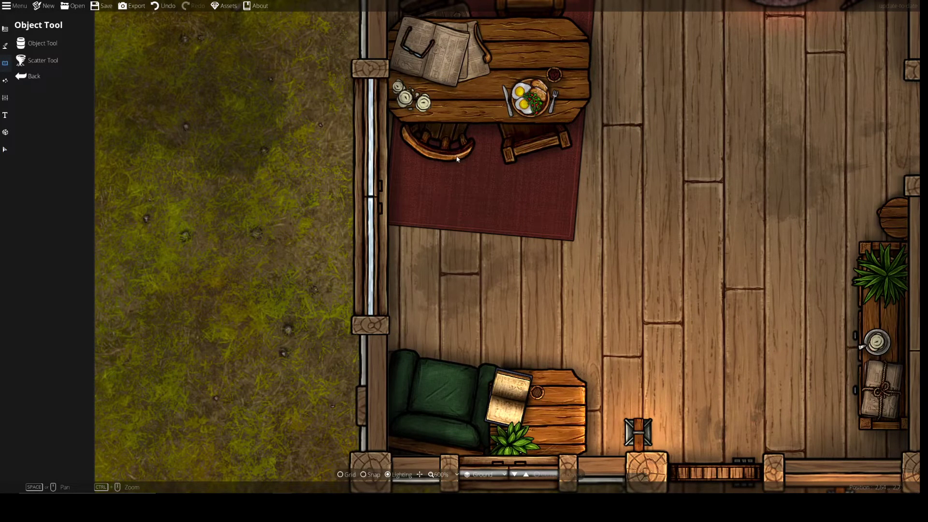
- Reduce the range of the warm light on the chair above the dining table and re-centre it on the chair
drag(607, 146, 501, 256)
drag(443, 262, 456, 216)
drag(519, 138, 491, 235)
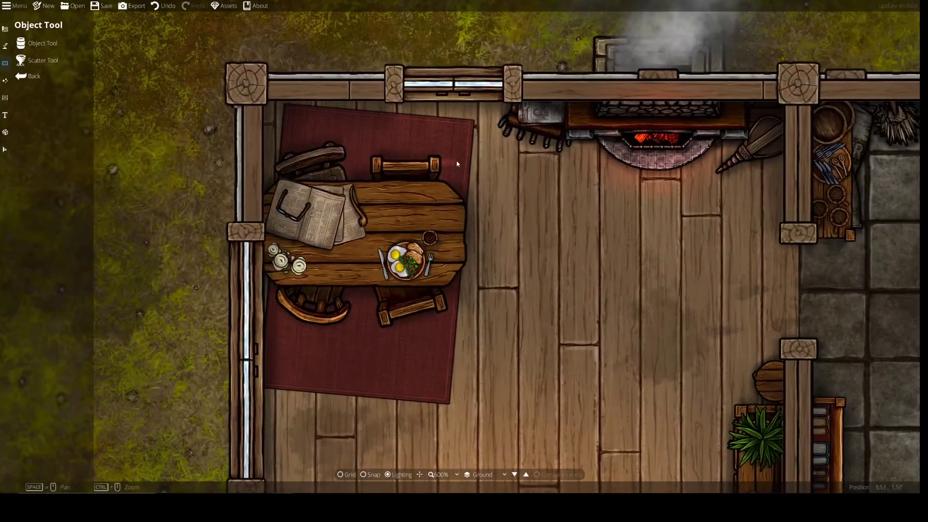
click(5, 149)
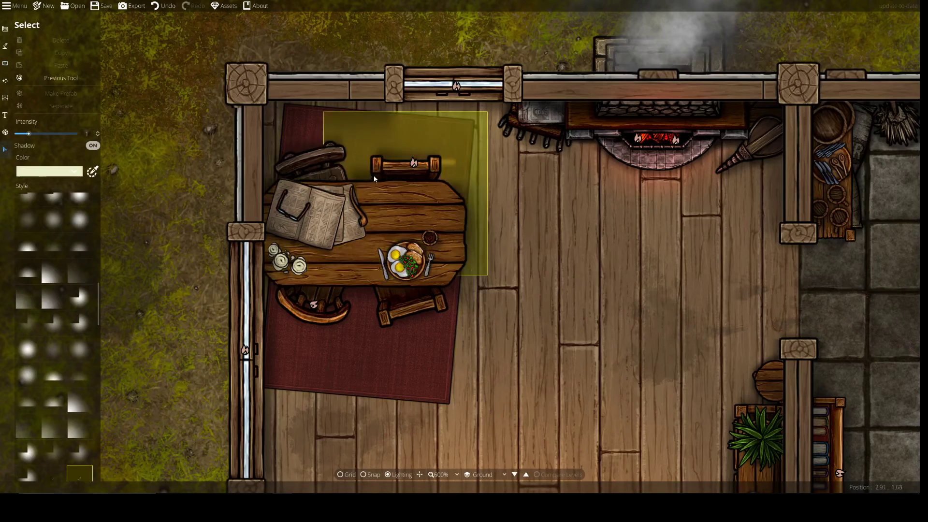
click(417, 165)
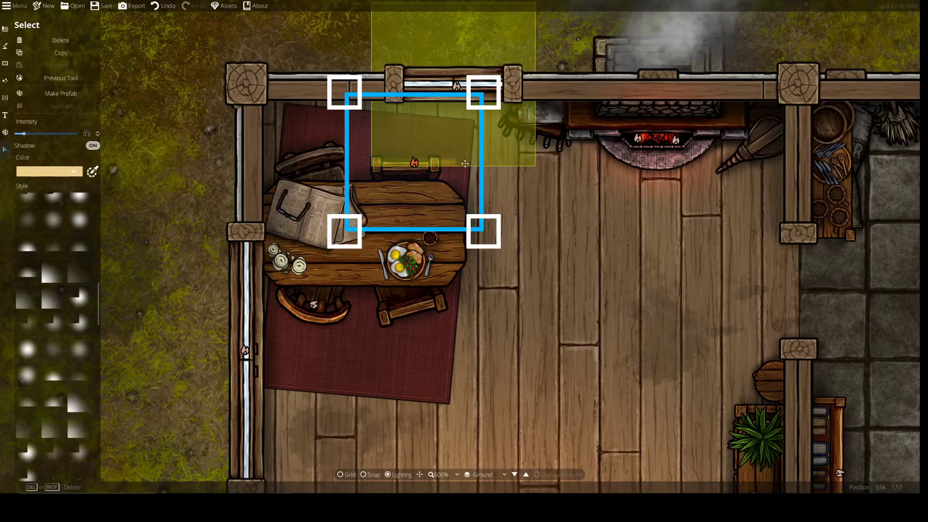
scroll(546, 251, down, 3)
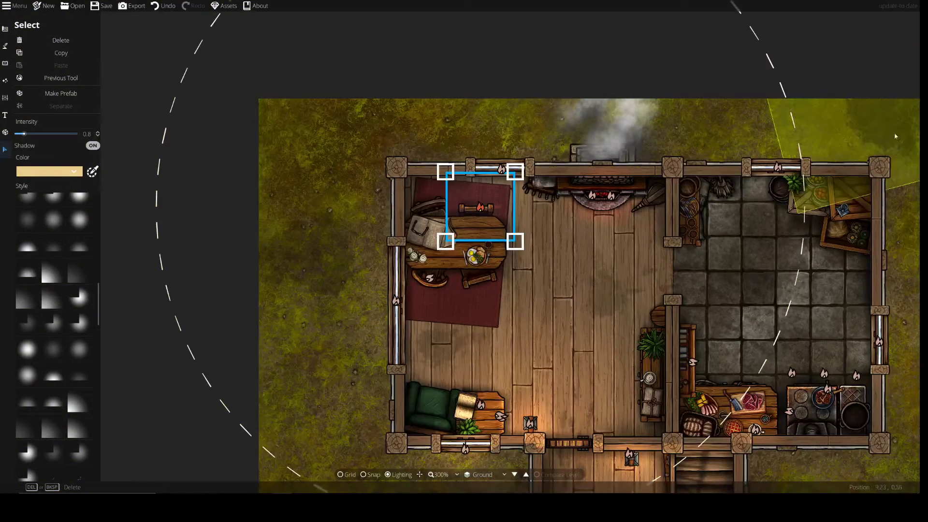
drag(782, 79, 696, 135)
drag(481, 211, 475, 212)
drag(475, 212, 477, 212)
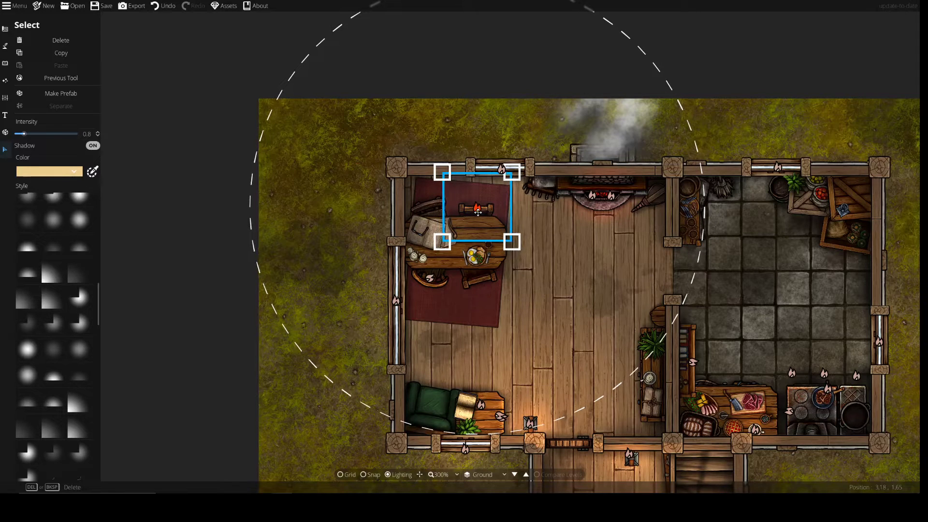
- Shrink the warm light's range further and fine-tune its position on the upper dining chair
click(5, 63)
scroll(460, 222, up, 5)
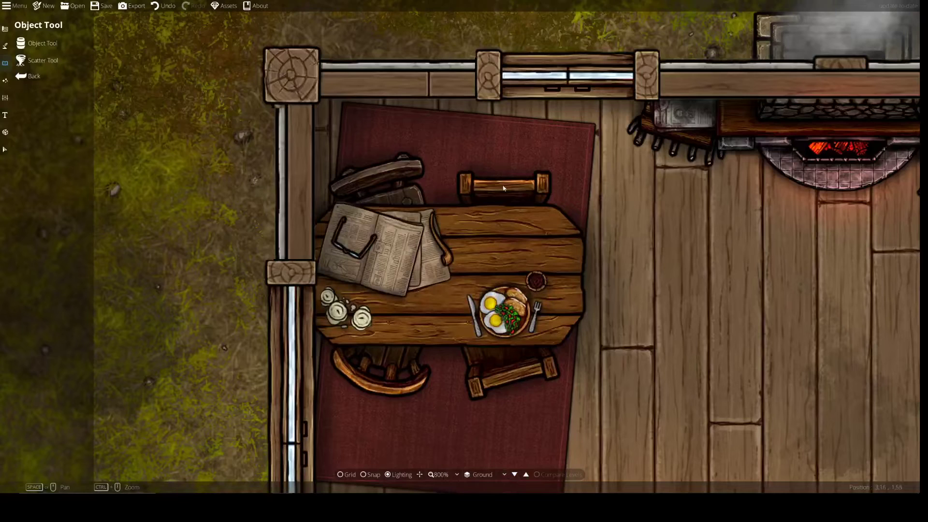
click(4, 149)
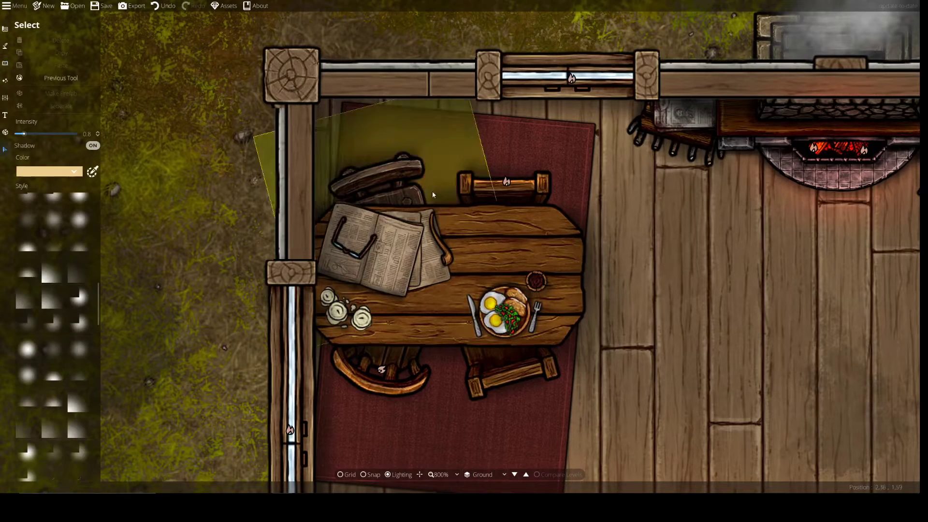
click(507, 196)
scroll(413, 167, down, 3)
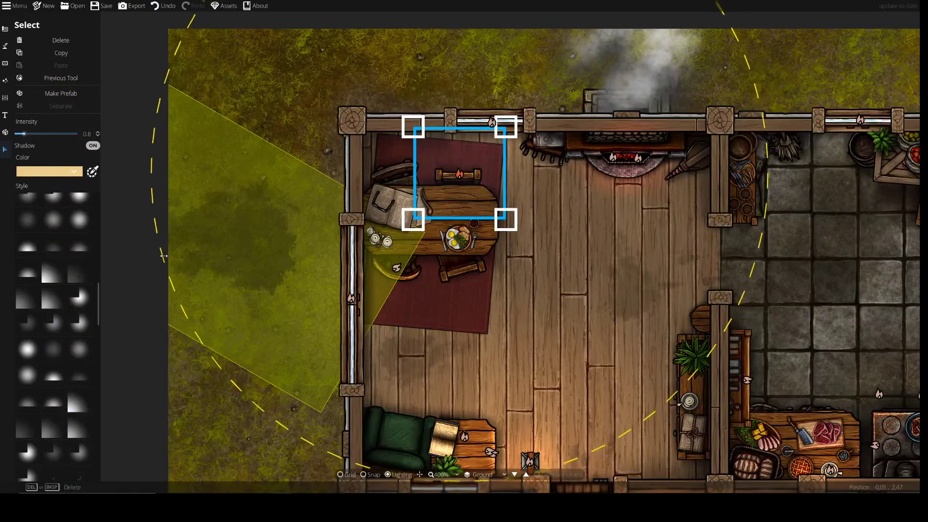
drag(174, 255, 214, 250)
drag(461, 175, 463, 176)
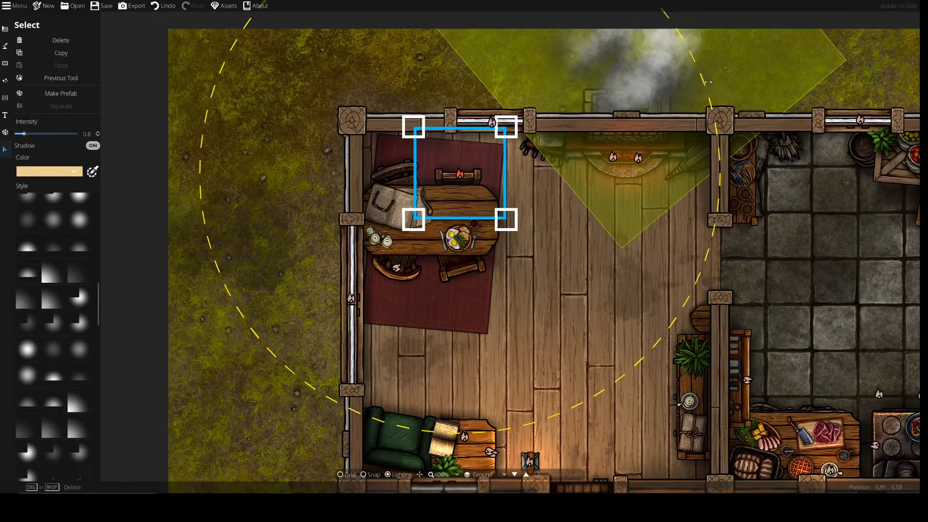
drag(708, 82, 681, 88)
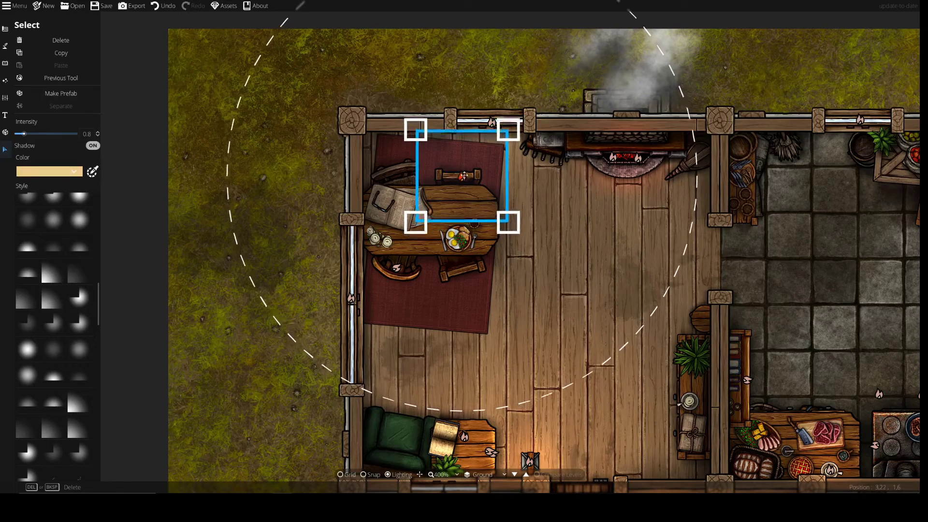
drag(462, 173, 461, 174)
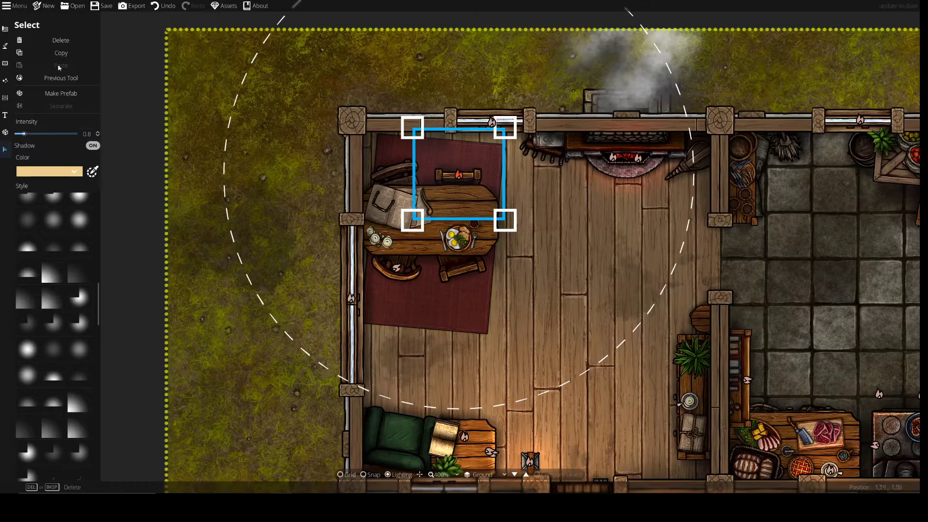
- Set up a very short streak light with range 0.5 and intensity 0.5 for small highlights
click(5, 80)
click(4, 98)
click(5, 80)
click(36, 60)
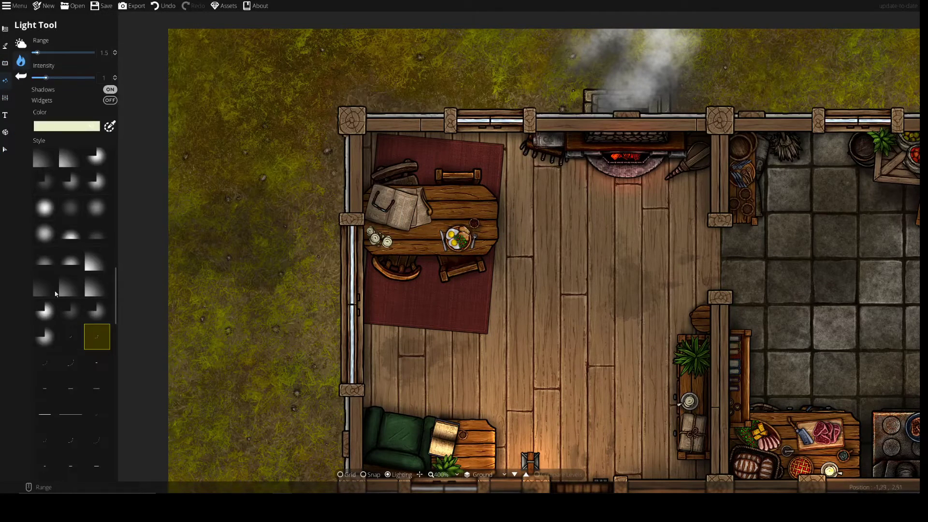
click(97, 363)
scroll(526, 146, up, 2)
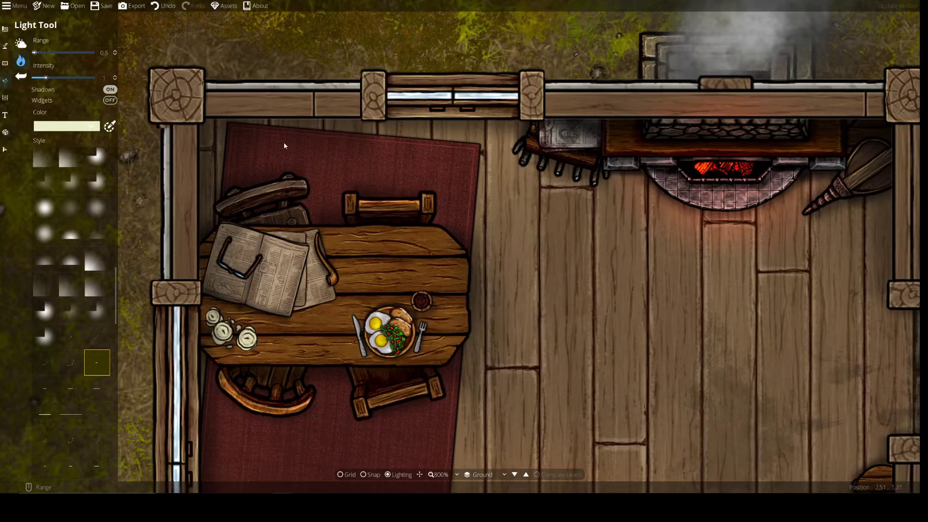
click(51, 387)
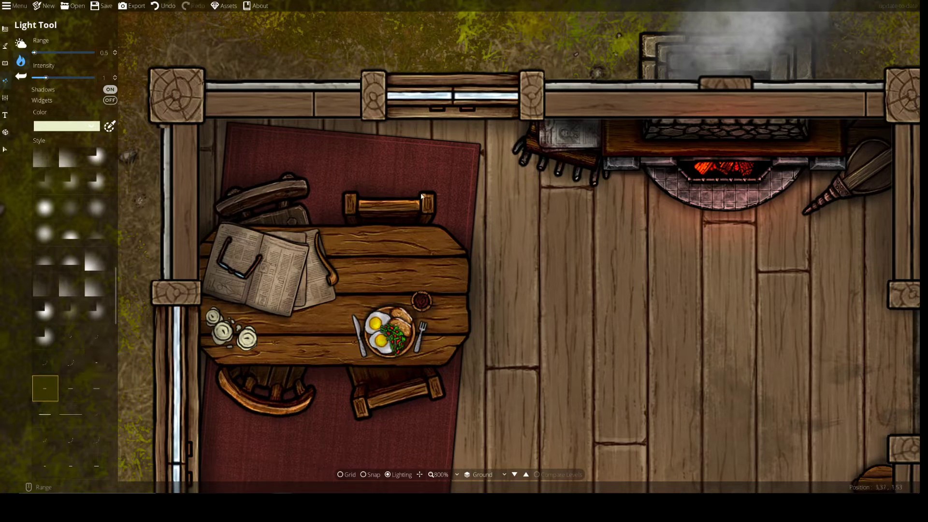
drag(45, 78, 55, 79)
click(96, 361)
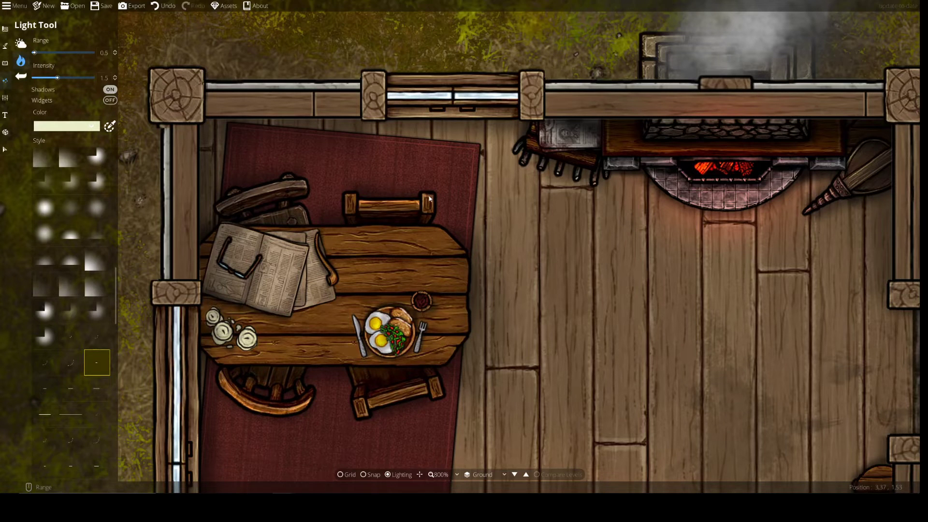
drag(57, 77, 48, 78)
drag(46, 77, 35, 78)
drag(36, 78, 48, 78)
- Examine the lighting and highlights across the living room, kitchen, entrance and staircase without the light markers
scroll(62, 79, down, 1)
scroll(81, 79, down, 5)
drag(496, 268, 545, 100)
drag(601, 144, 583, 185)
drag(446, 219, 429, 288)
drag(519, 174, 261, 68)
drag(420, 338, 476, 60)
drag(481, 210, 346, 274)
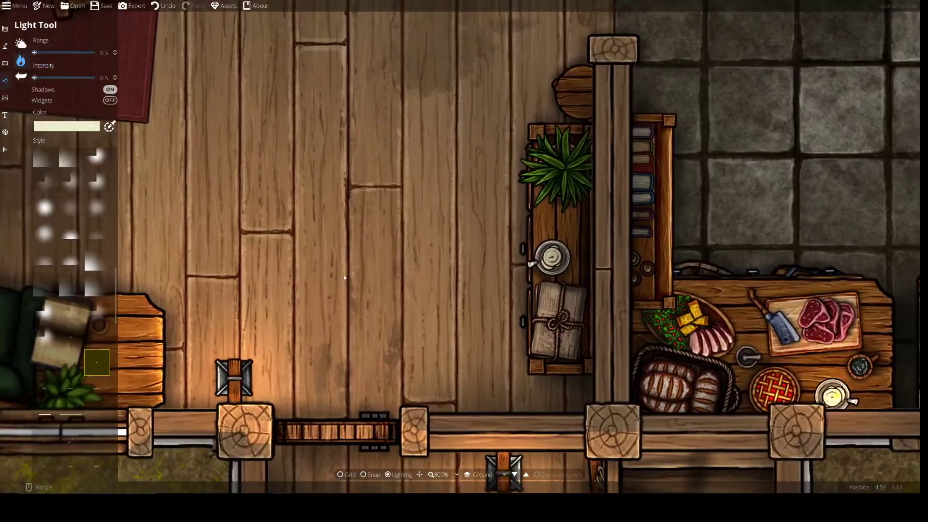
drag(339, 205, 246, 381)
drag(282, 147, 319, 339)
drag(315, 416, 410, 132)
scroll(410, 133, down, 1)
drag(444, 208, 456, 150)
drag(480, 220, 492, 160)
drag(376, 153, 330, 268)
scroll(278, 167, up, 2)
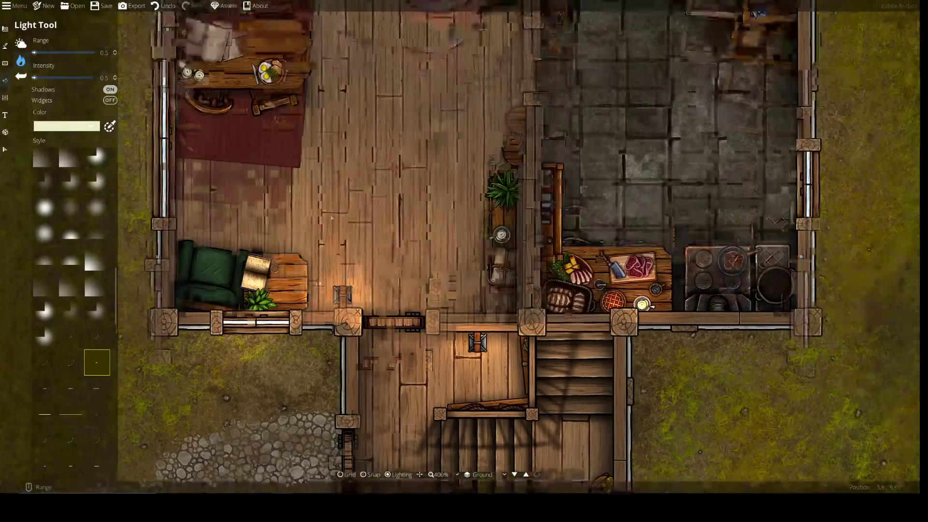
drag(476, 153, 381, 187)
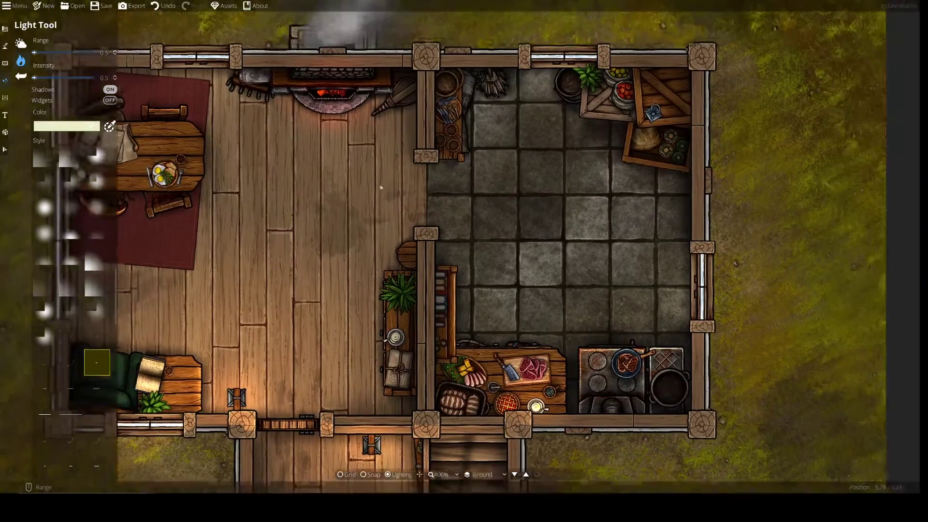
drag(370, 155, 484, 17)
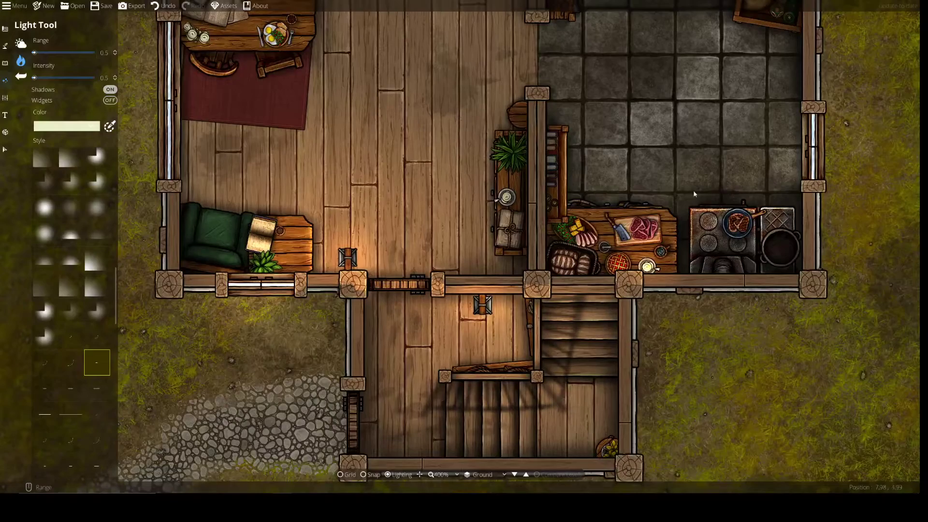
mouse_move(265, 305)
mouse_down()
mouse_move(185, 321)
mouse_move(365, 262)
mouse_move(398, 158)
mouse_move(262, 298)
mouse_up()
drag(331, 156, 406, 179)
scroll(405, 177, down, 1)
drag(439, 225, 380, 350)
- Switch to the Path tool and pick a soft dark shadow path style
click(5, 62)
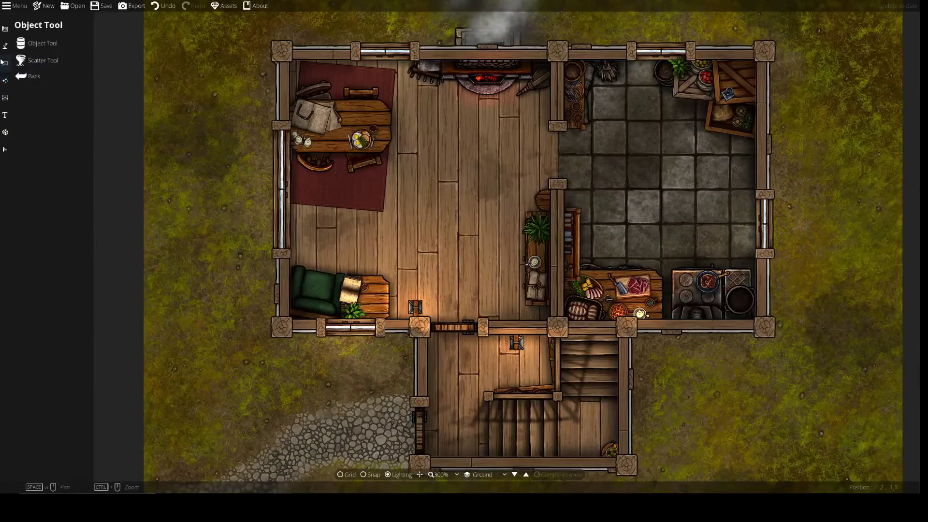
click(5, 46)
click(38, 94)
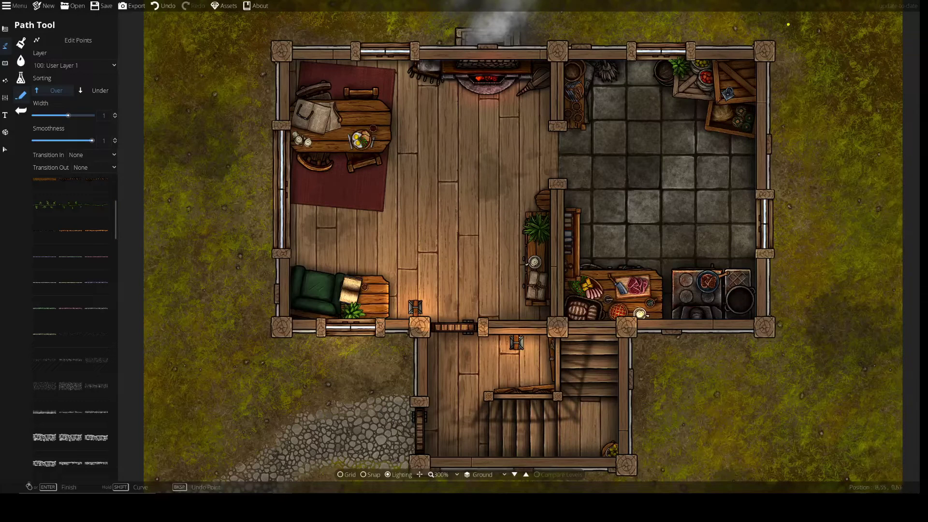
scroll(74, 281, down, 5)
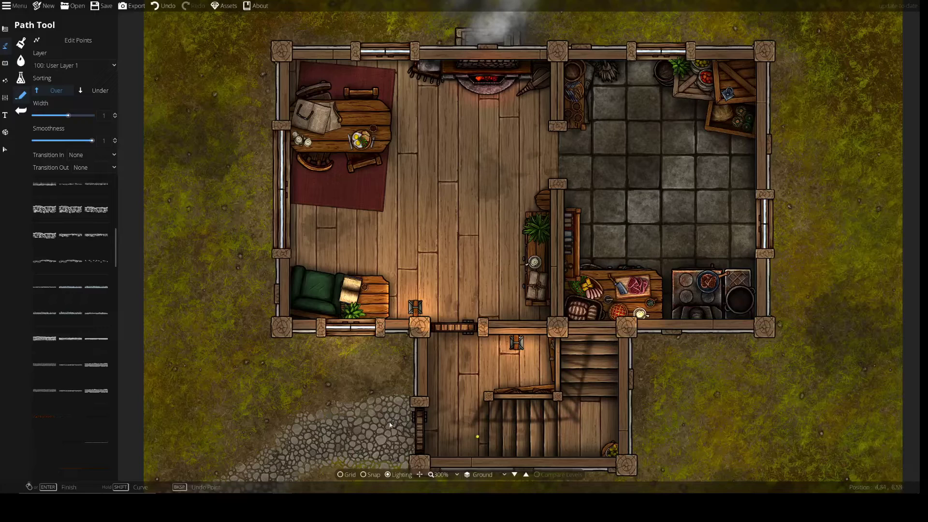
click(225, 271)
scroll(71, 273, down, 5)
scroll(85, 356, down, 5)
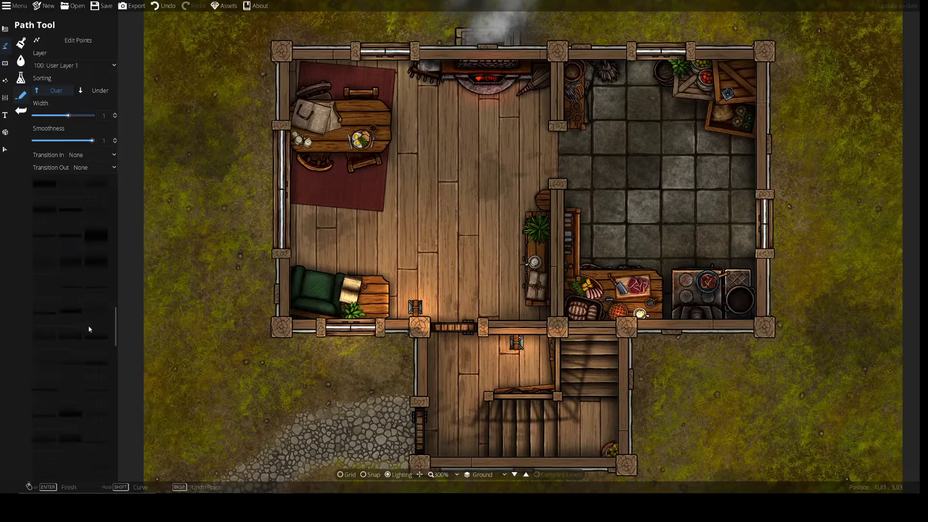
scroll(55, 270, down, 5)
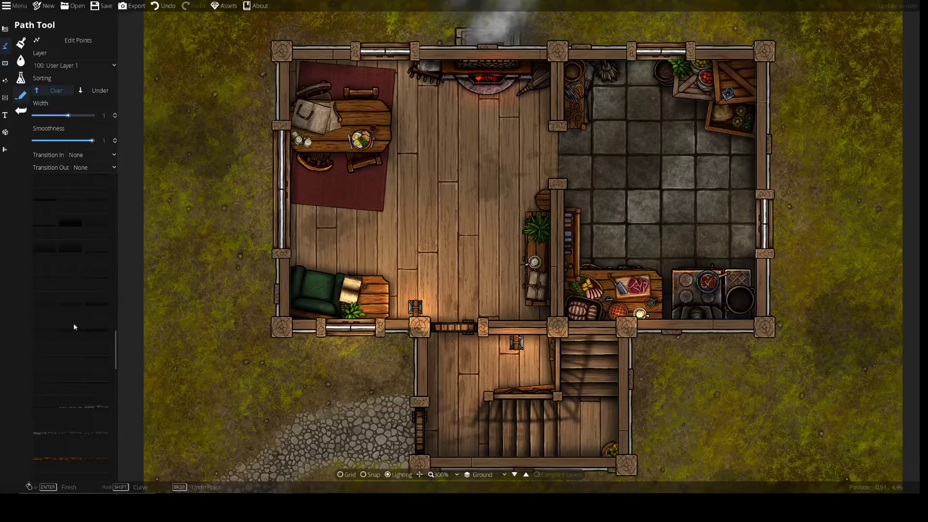
click(87, 234)
drag(207, 272, 213, 218)
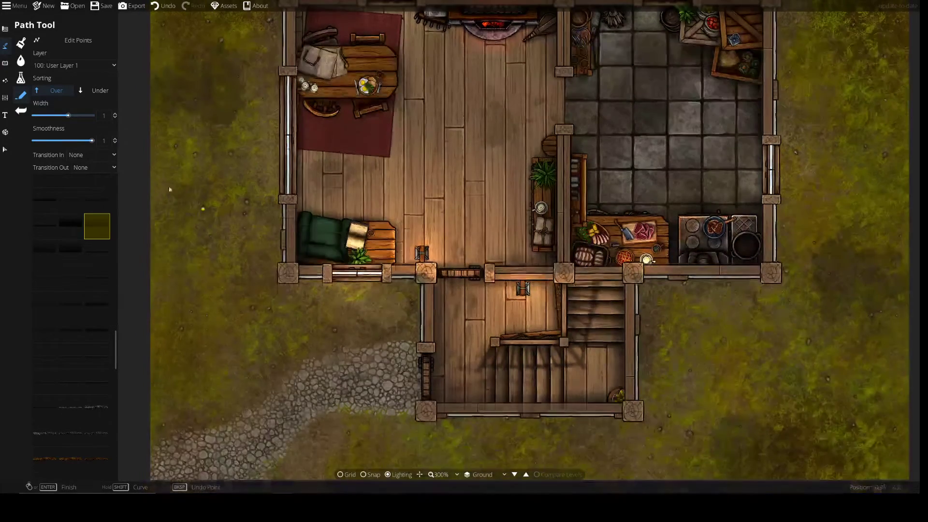
- Set both path transitions to Fade, undo the last edit, set the width to 0.4 and pick another soft shadow style
click(96, 153)
click(84, 177)
click(88, 167)
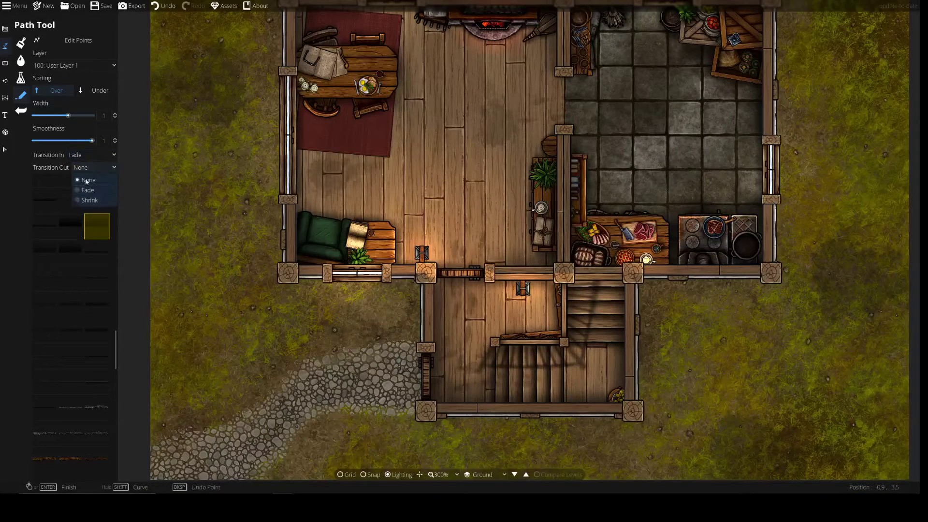
click(86, 189)
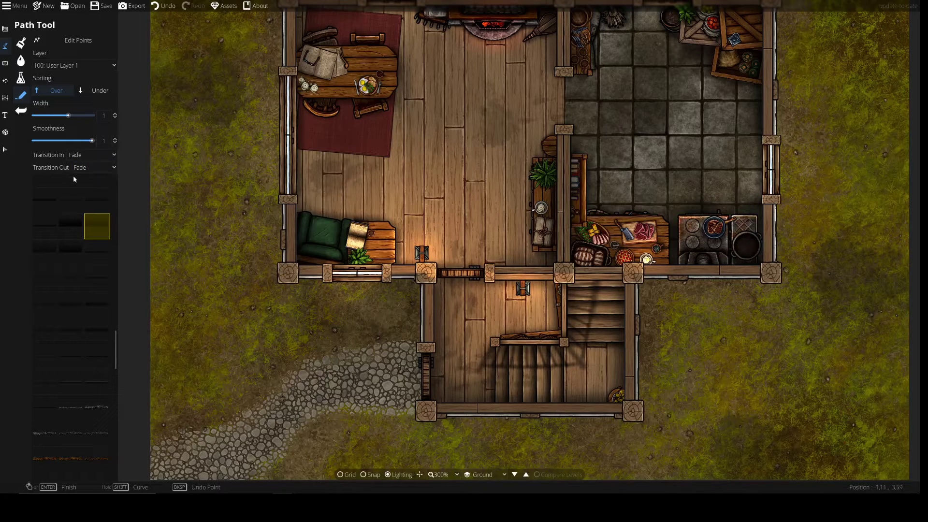
key(ctrl+z)
drag(69, 115, 50, 116)
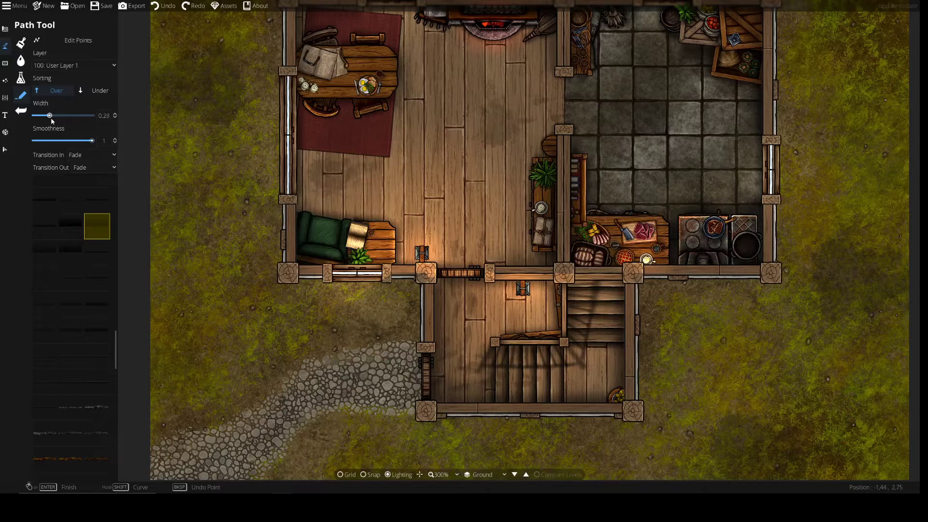
drag(51, 120, 52, 120)
drag(52, 121, 52, 121)
click(53, 242)
- Draw a shadow path along the outside of the living room's lower wall, from the entrance corner to the outer corner post
click(428, 277)
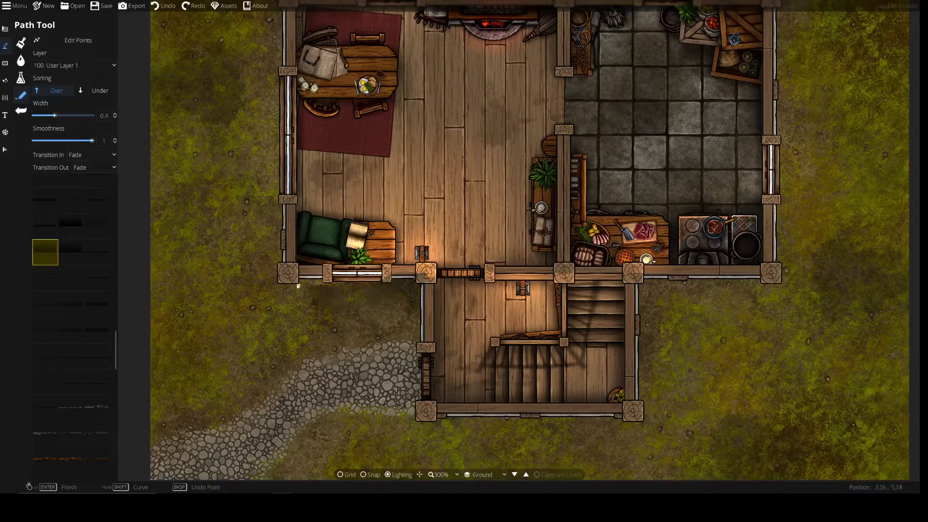
click(281, 274)
right_click(281, 274)
drag(339, 345, 335, 279)
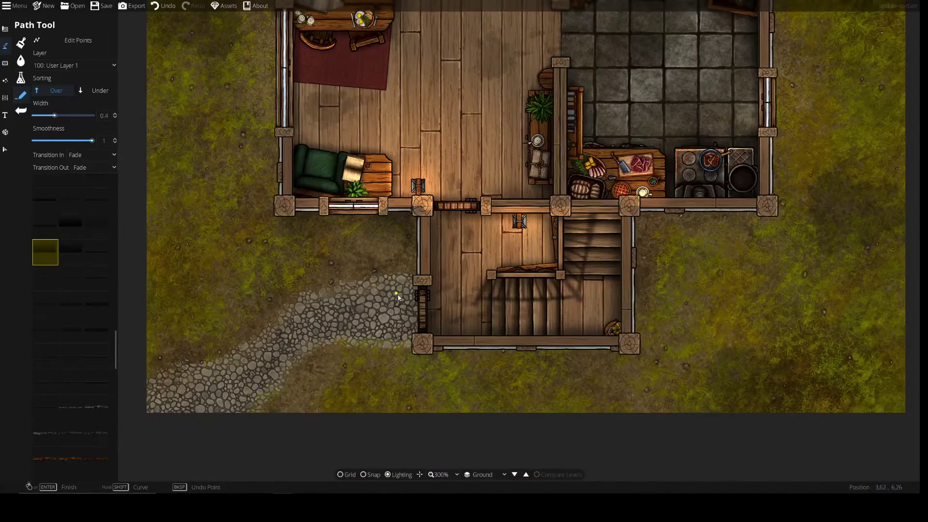
- Undo the last shadow, set the width to 0.3 and draw a shadow path along the outside of the entrance's left wall
key(ctrl+z)
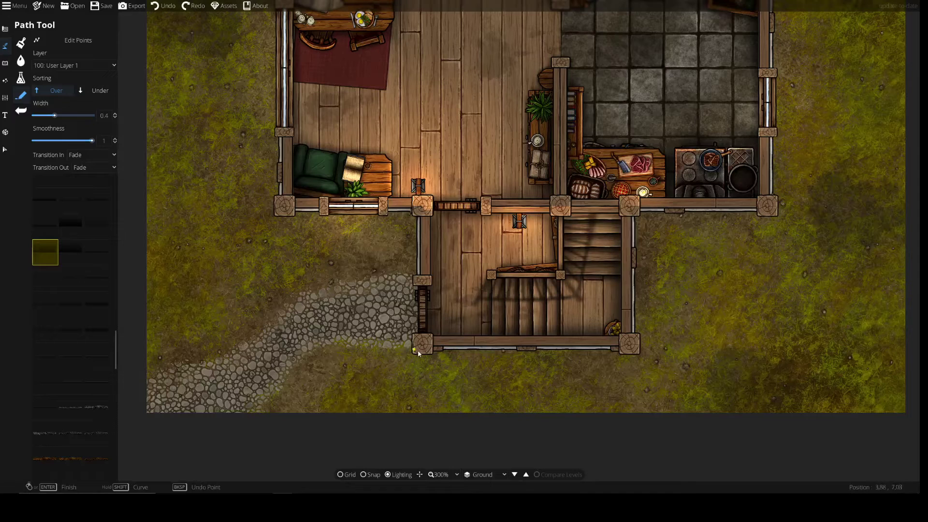
click(419, 352)
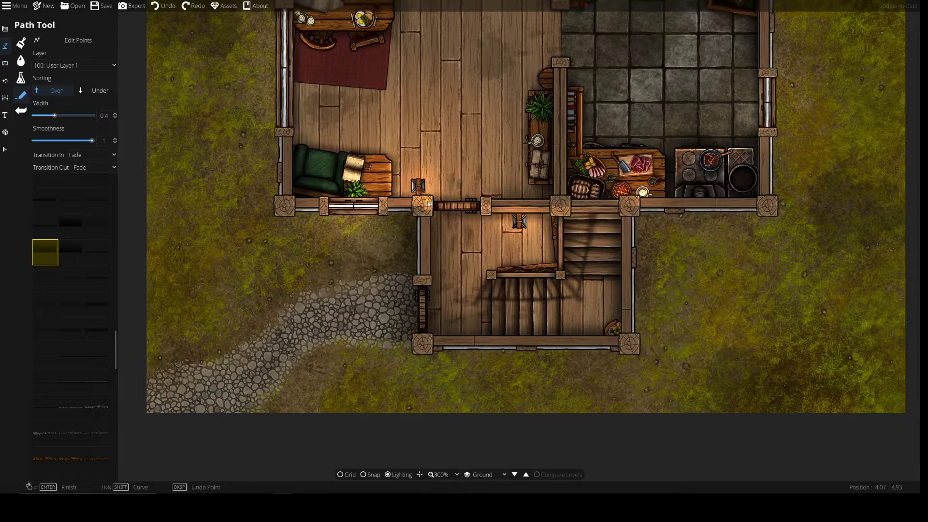
click(53, 115)
scroll(54, 116, down, 1)
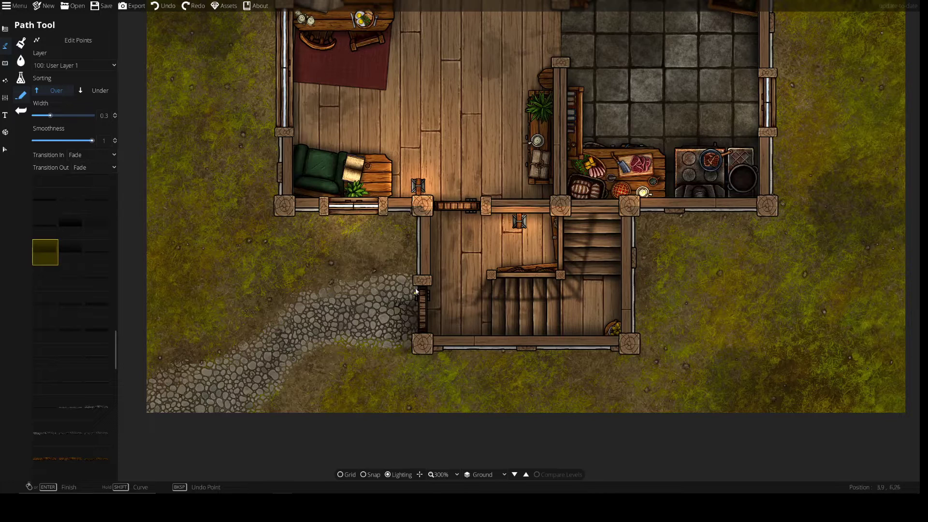
click(422, 208)
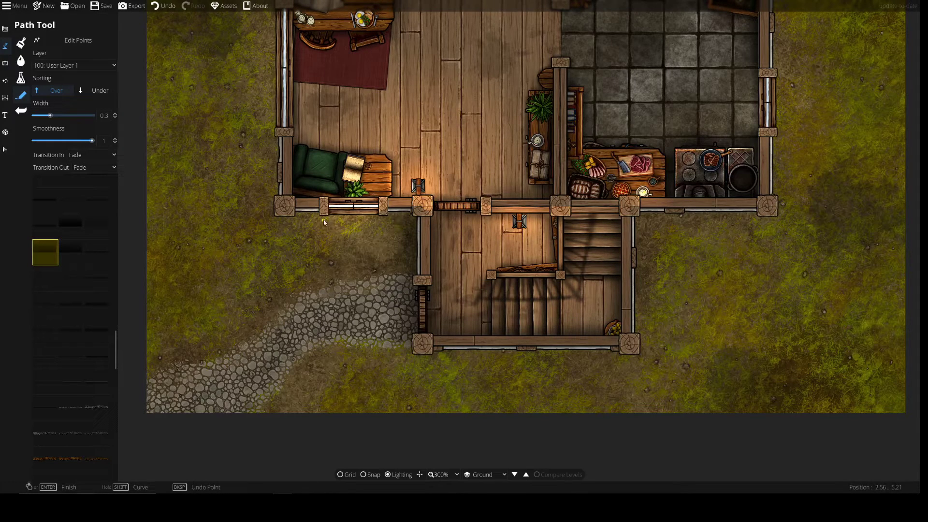
key(ctrl+s)
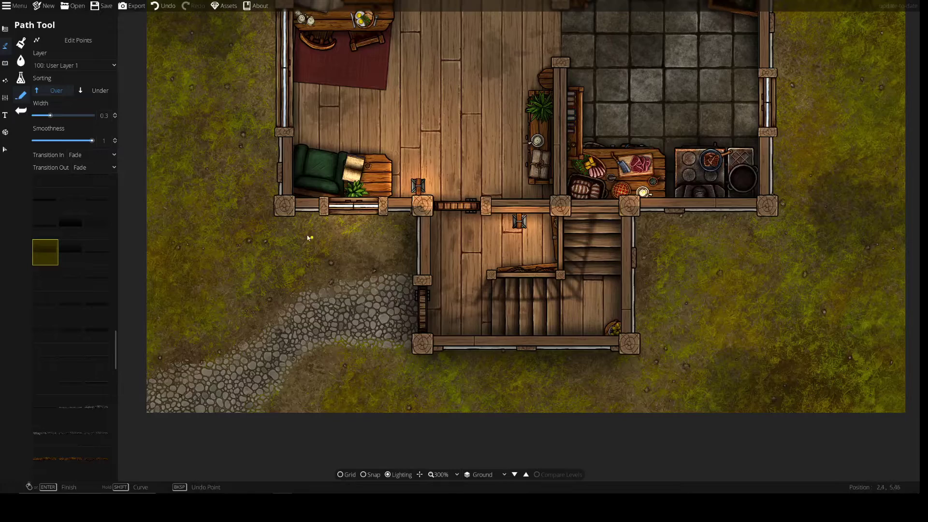
- Draw 0.3 wide shadow paths outside the living room's left wall, the staircase walls and the kitchen's lower and right walls
drag(300, 182, 332, 263)
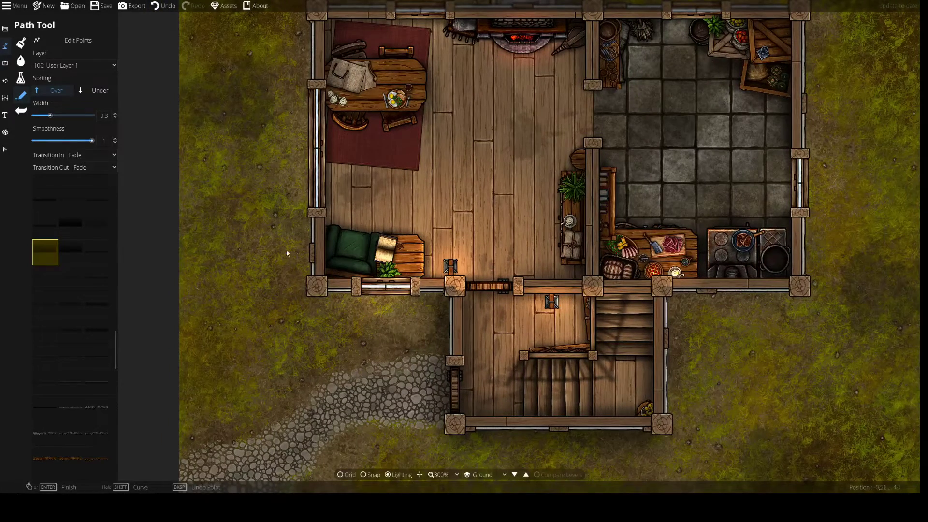
key(Down)
key(Right)
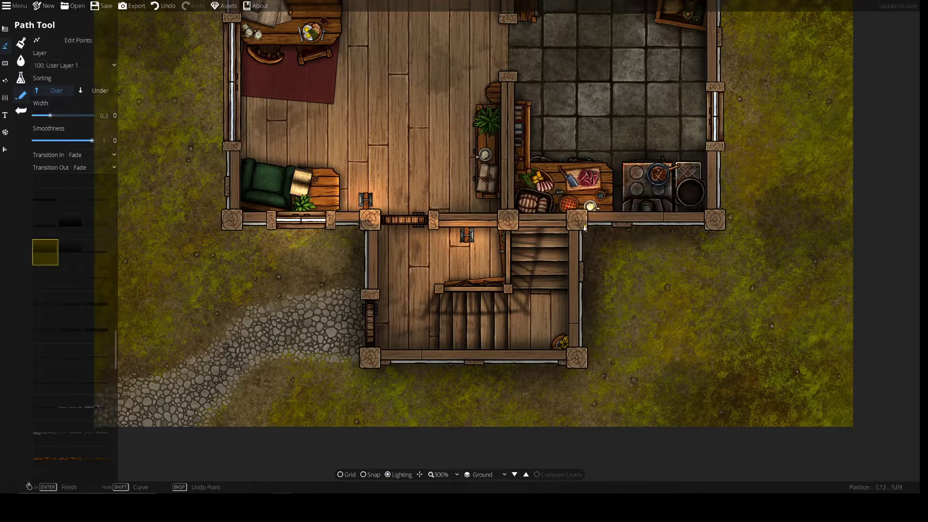
drag(645, 192, 422, 321)
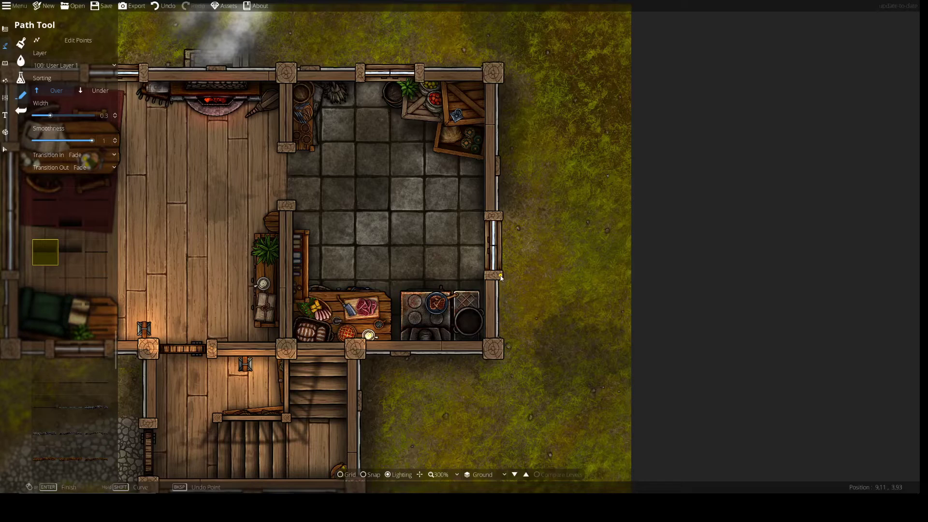
drag(464, 203, 596, 388)
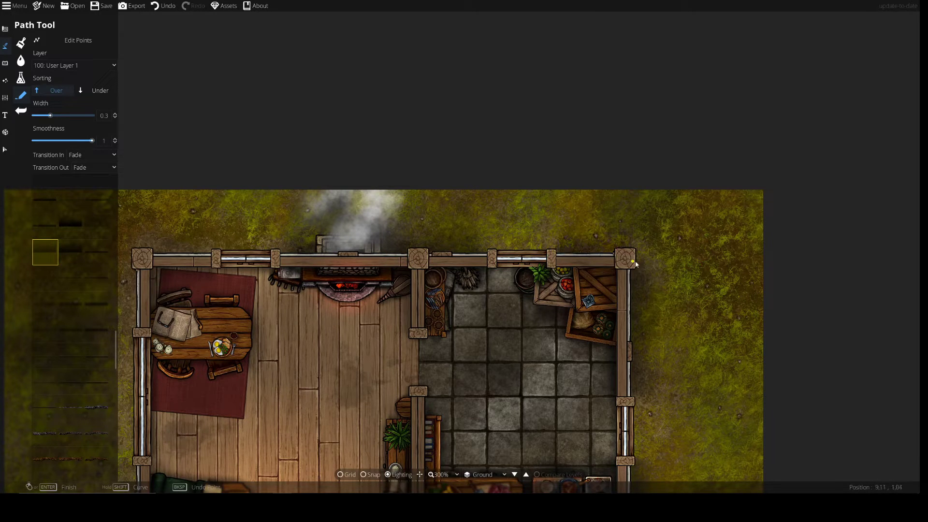
- Undo the last shadow, set the width to 0.2 and draw a shadow path along the outside of the house's upper wall
key(ctrl+z)
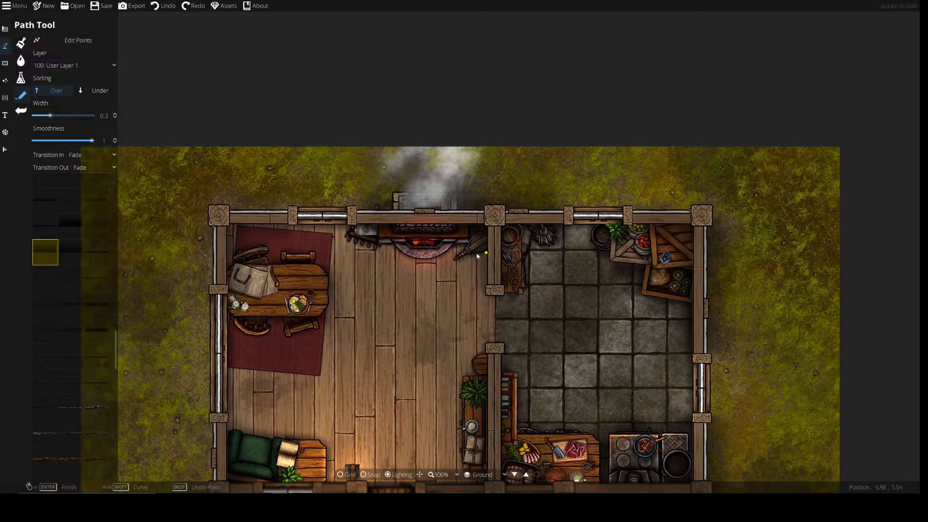
drag(43, 117, 45, 118)
click(216, 212)
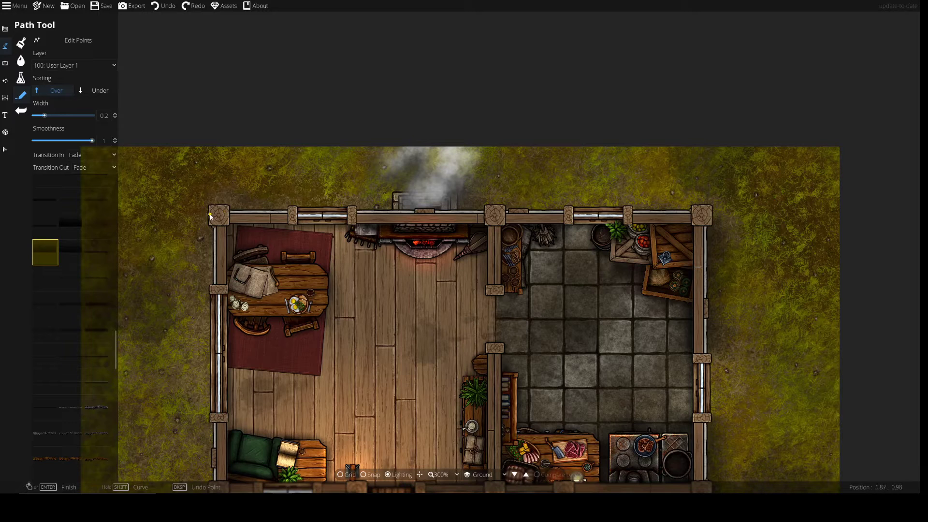
right_click(296, 217)
click(348, 209)
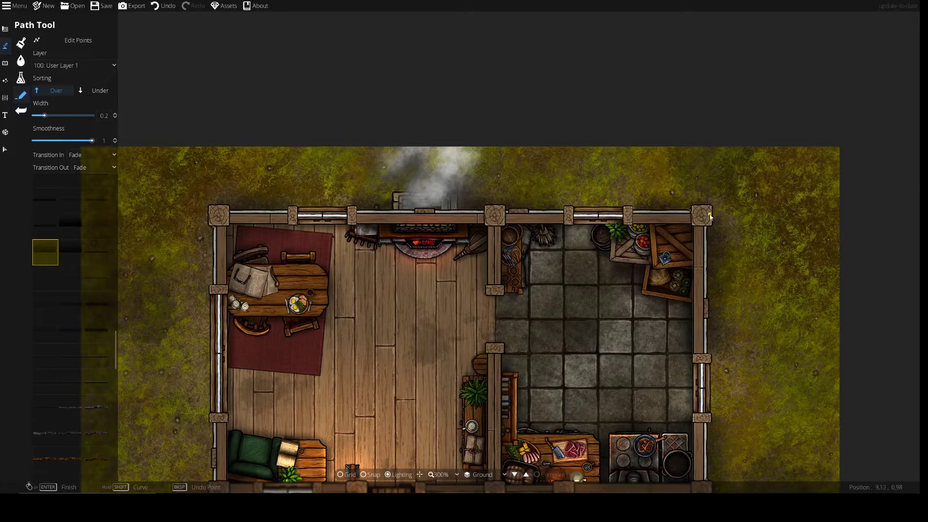
- Undo the shadow paths drawn around the house and pick a different soft shadow path style
drag(628, 346, 636, 242)
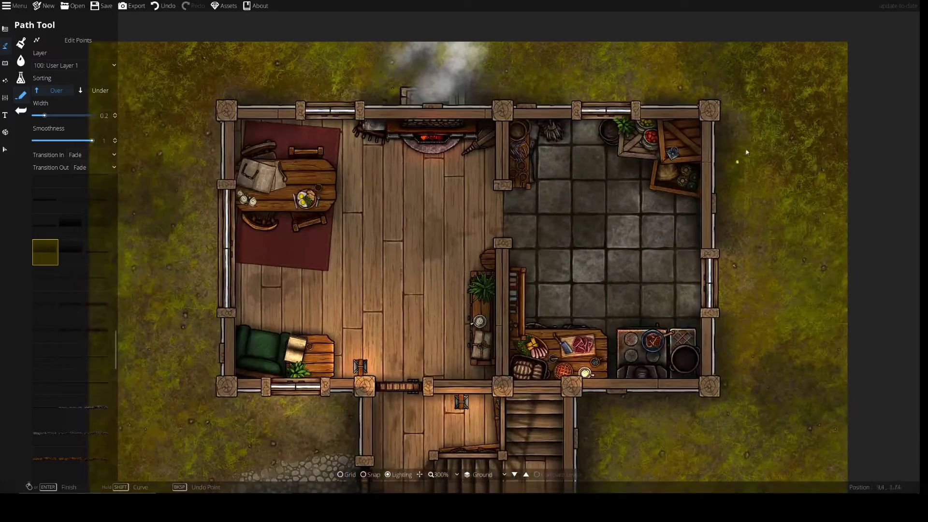
drag(747, 437, 835, 236)
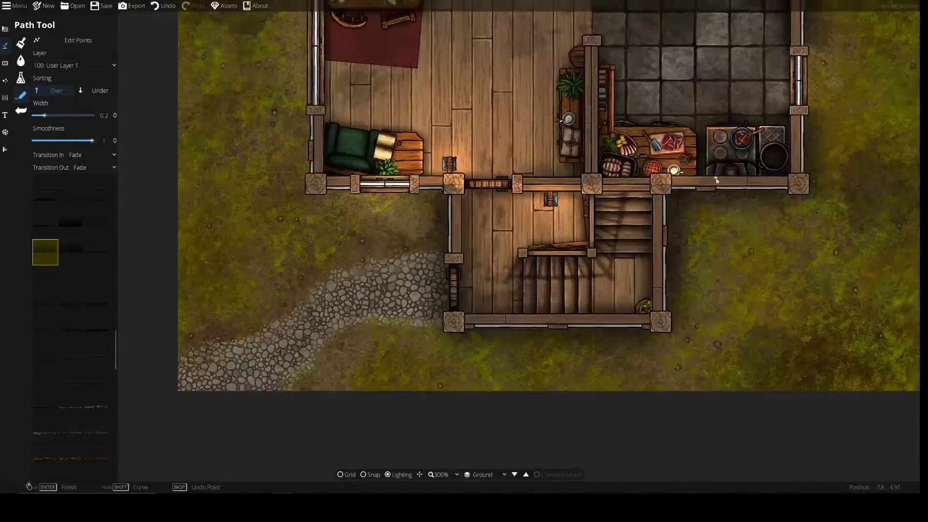
drag(683, 183, 601, 274)
key(ctrl+z)
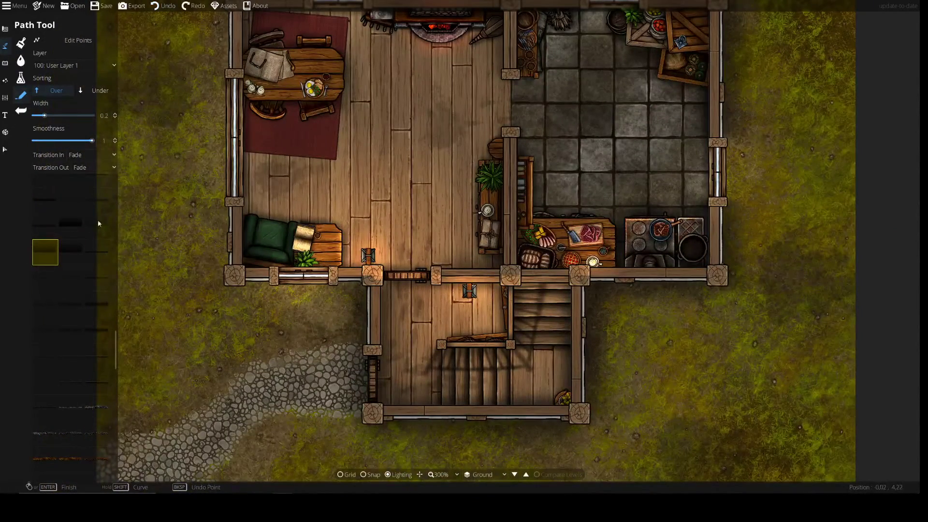
click(97, 226)
key(ctrl+z)
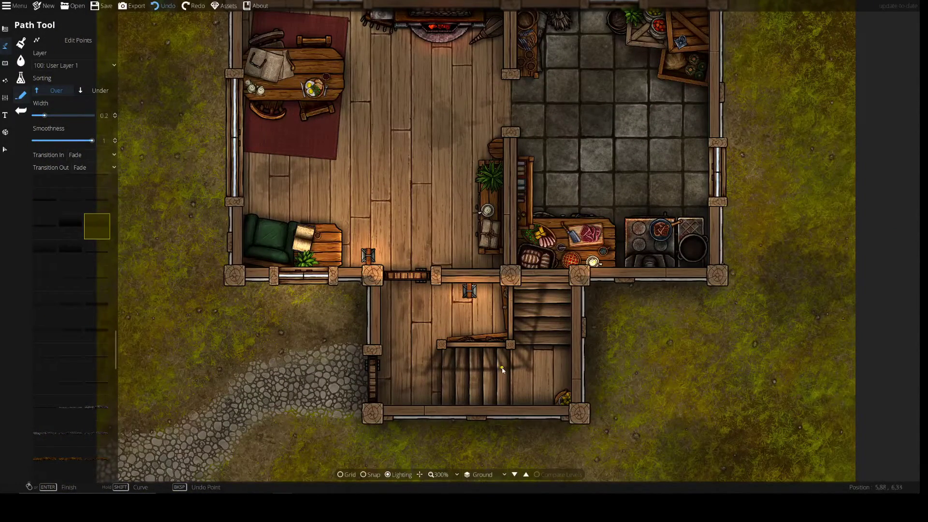
- Draw shadow paths in the new style along the outside of the living room's lower wall and the entrance's left wall
scroll(503, 338, down, 3)
scroll(531, 193, left, 4)
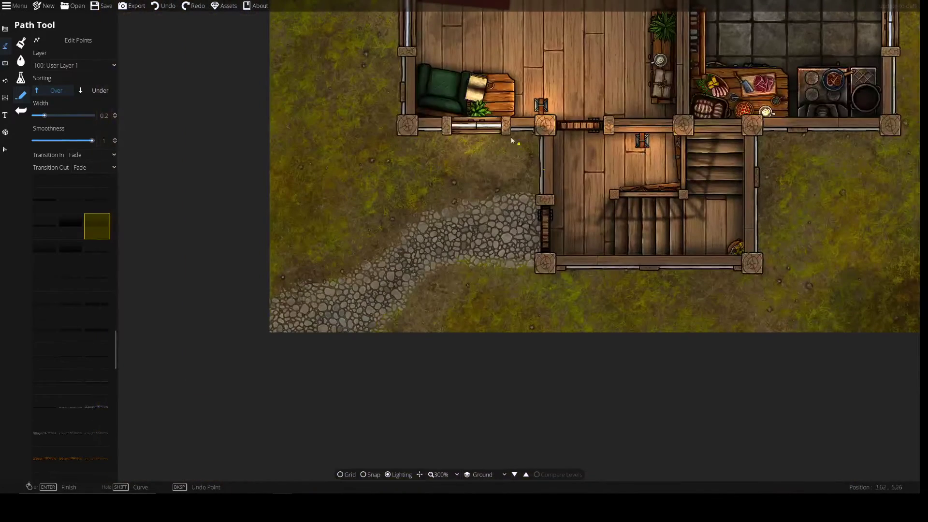
click(550, 130)
click(487, 122)
right_click(488, 122)
click(413, 135)
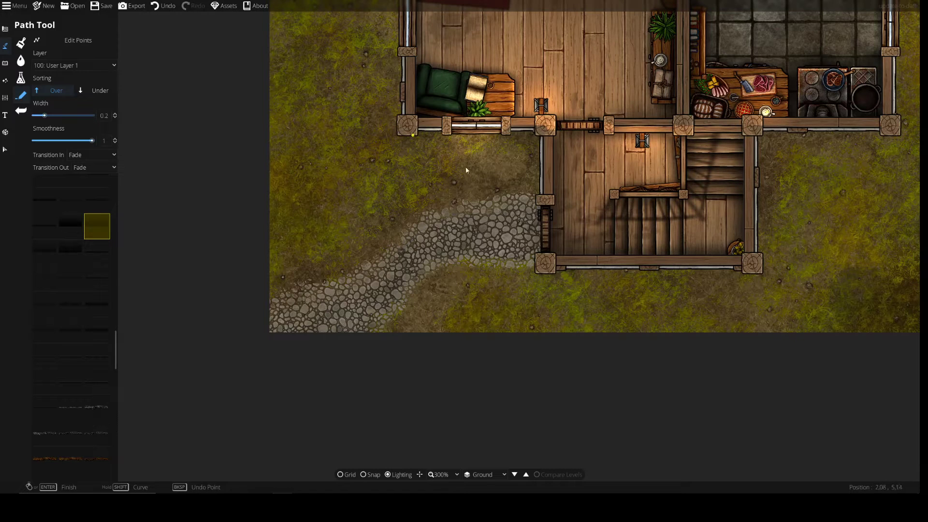
click(541, 269)
click(542, 122)
right_click(542, 122)
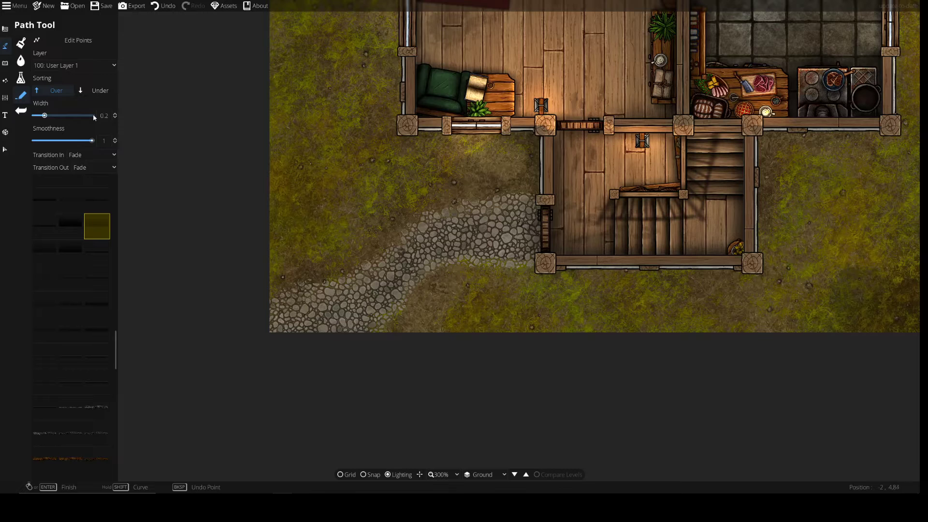
- Set the path width to 0.4, reduce it to 0.3 and draw a shadow path along the outside of the kitchen's lower wall
scroll(57, 115, up, 3)
scroll(57, 115, up, 7)
scroll(55, 115, up, 1)
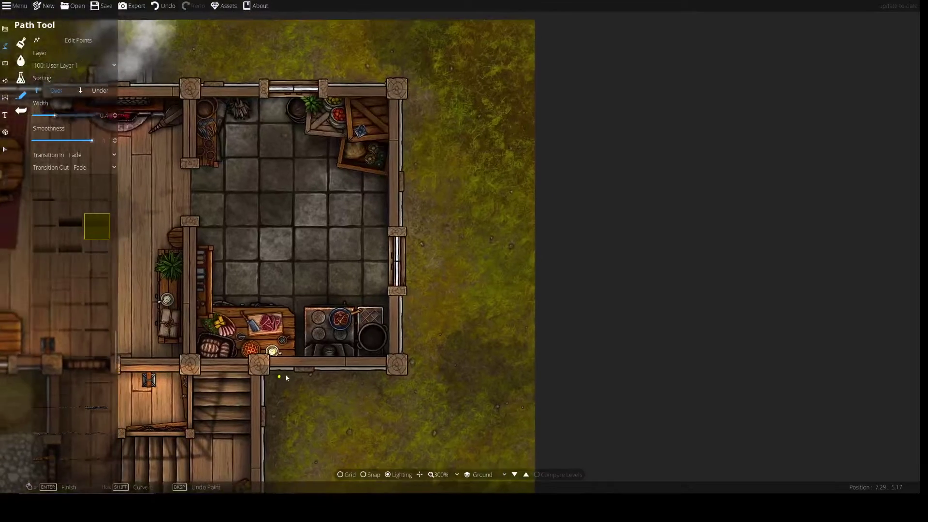
scroll(62, 116, down, 1)
scroll(63, 116, down, 1)
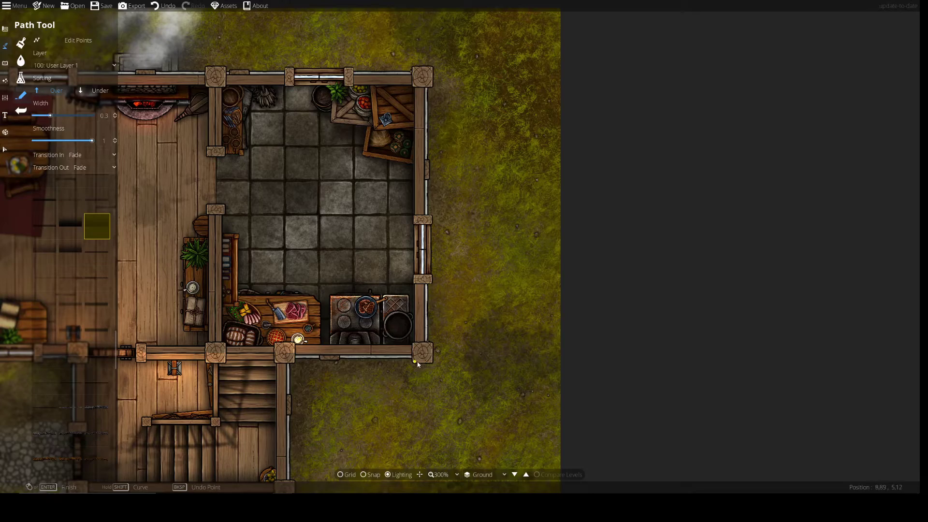
- Set the path width to 0.2 and draw a shadow path along the outside of the house's upper wall
drag(353, 244, 805, 266)
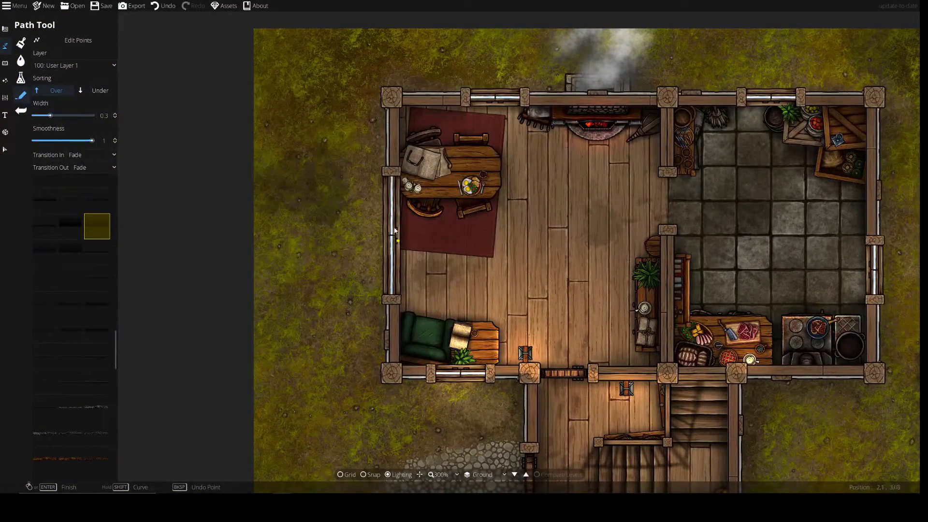
scroll(54, 117, down, 1)
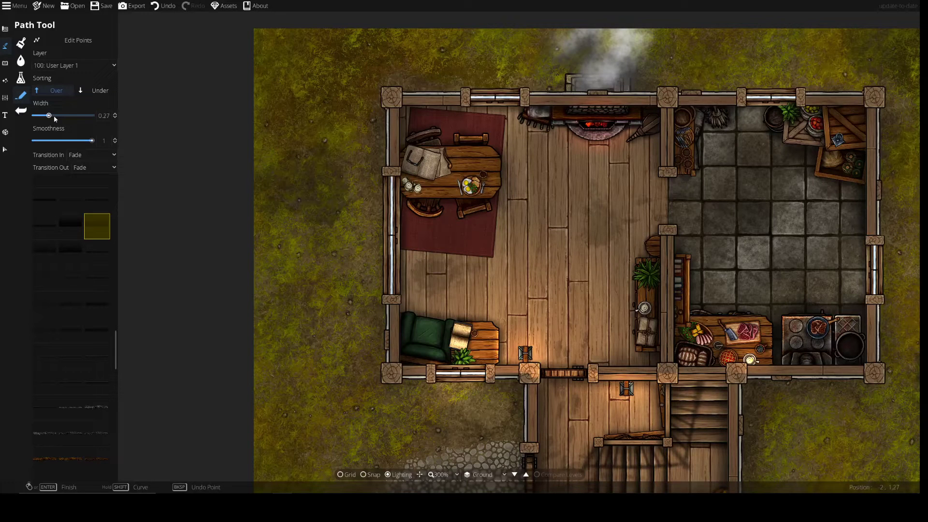
scroll(54, 115, down, 1)
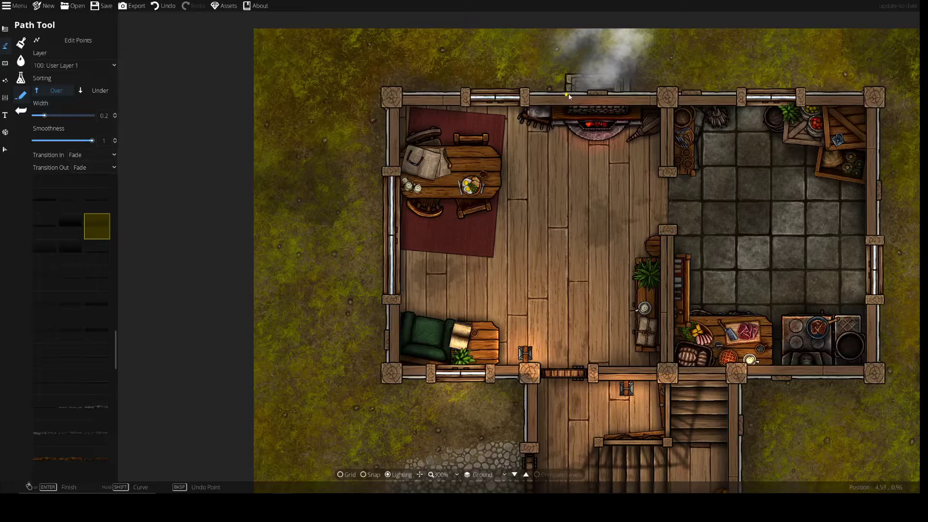
drag(595, 108, 402, 149)
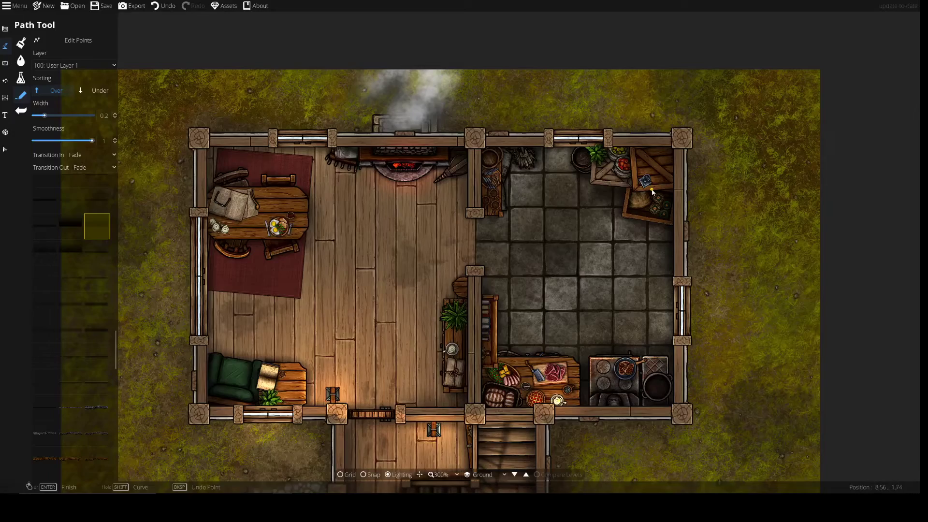
- Draw 0.2 wide shadow paths outside the staircase area's lower and right walls, between its corner posts
drag(665, 180, 588, 107)
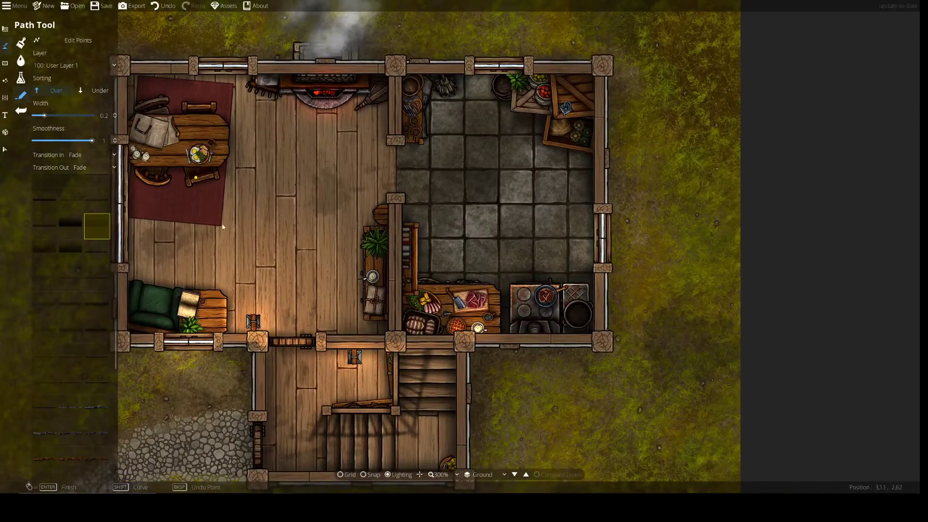
drag(235, 275, 331, 90)
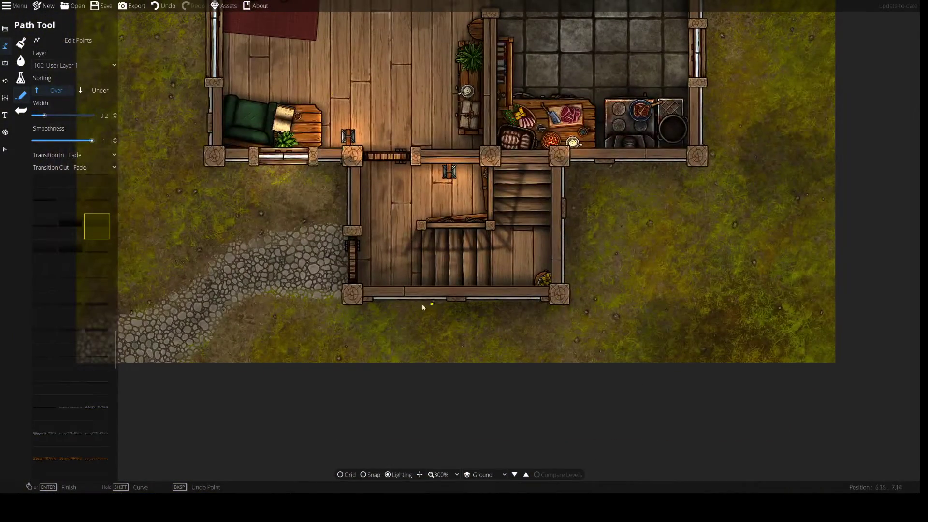
click(340, 294)
click(560, 155)
click(556, 307)
right_click(556, 307)
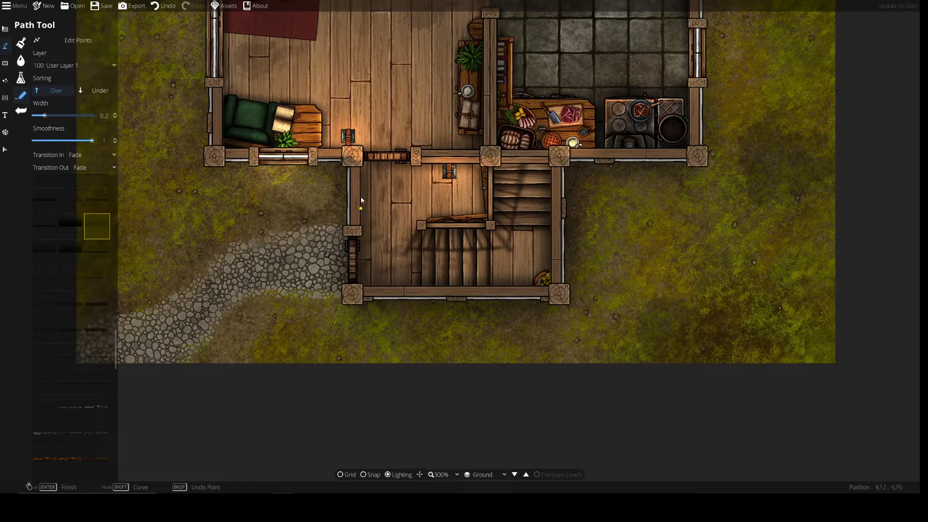
- Draw another shadow path along the outside of the living room's lower wall, from the entrance corner to the outer corner post
drag(357, 179, 507, 239)
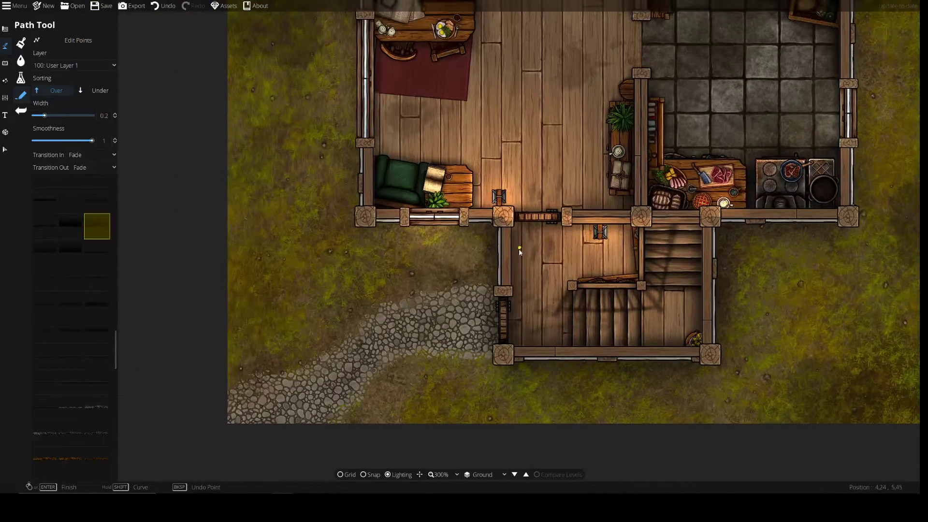
click(500, 227)
drag(353, 227, 395, 274)
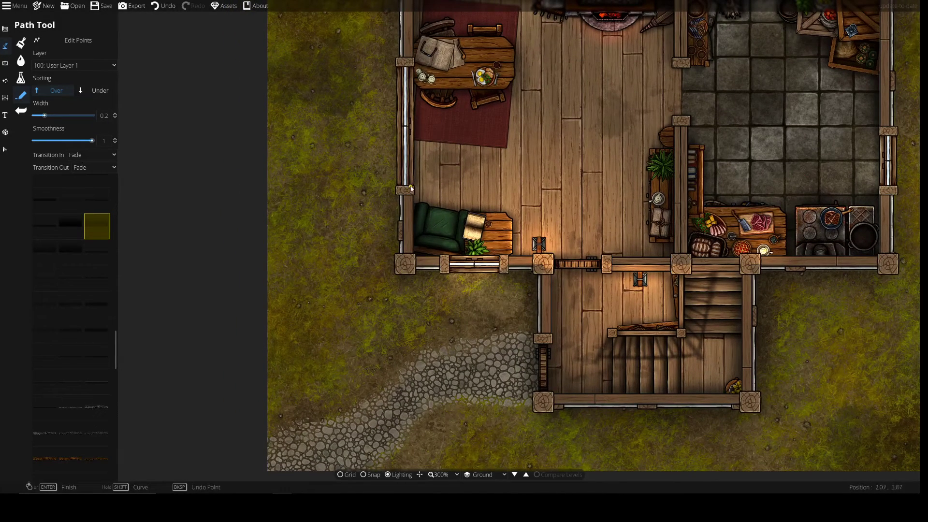
- Undo the last shadow, set the width to 0.1 and draw a thinner shadow path along the upper wall
drag(409, 64, 427, 275)
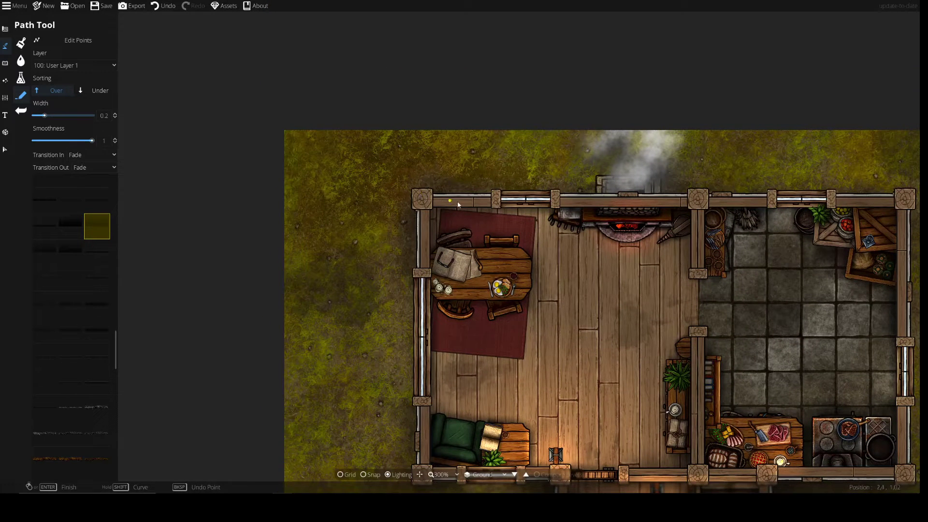
key(ctrl+z)
scroll(57, 117, down, 1)
scroll(56, 116, down, 1)
click(499, 196)
drag(669, 193, 386, 232)
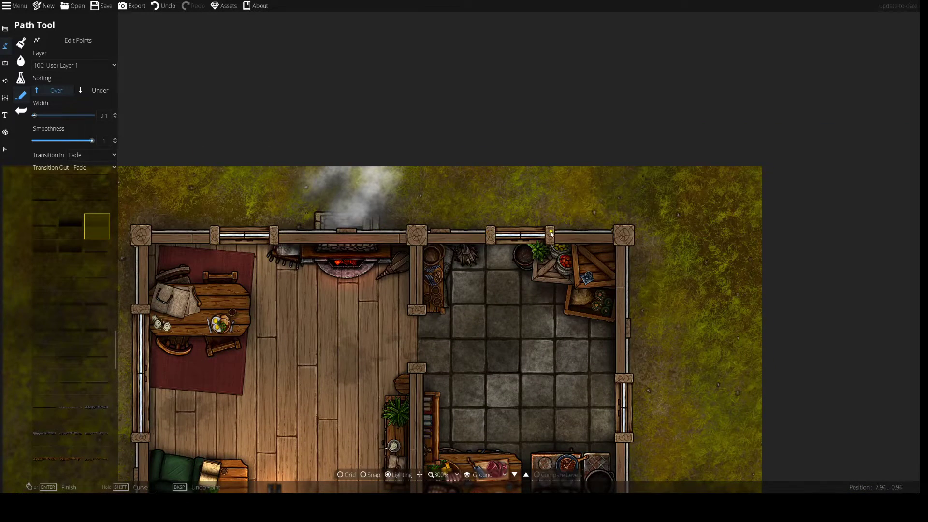
- Set the layer for new shadow paths to 400: User Layer 4
scroll(632, 236, down, 4)
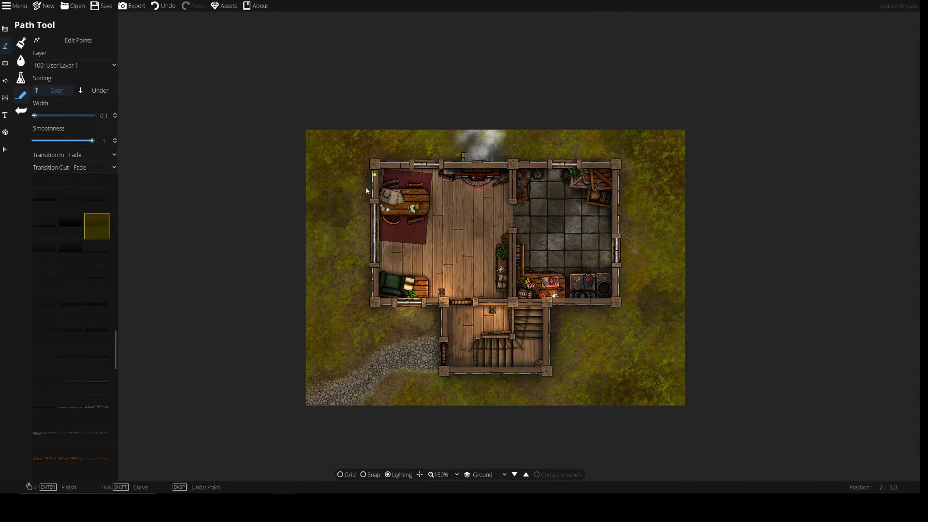
drag(325, 313, 308, 241)
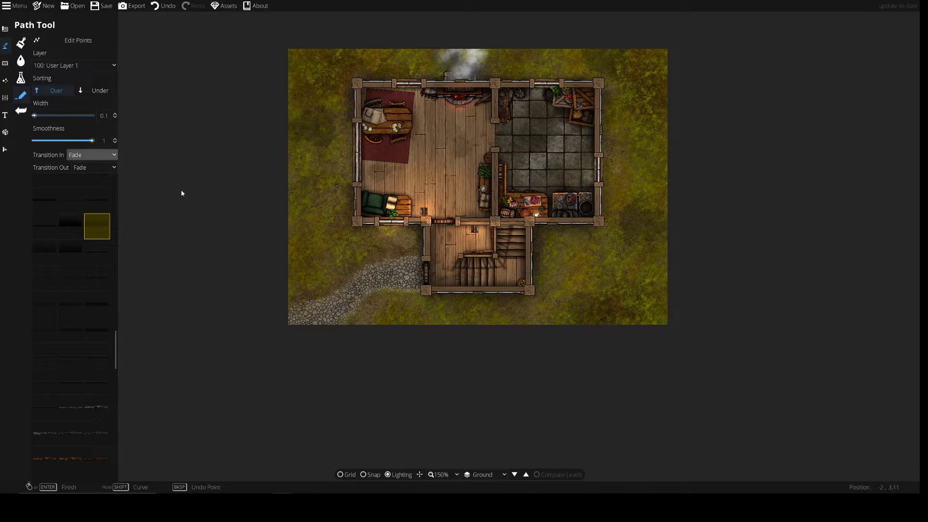
drag(486, 325, 476, 285)
click(70, 66)
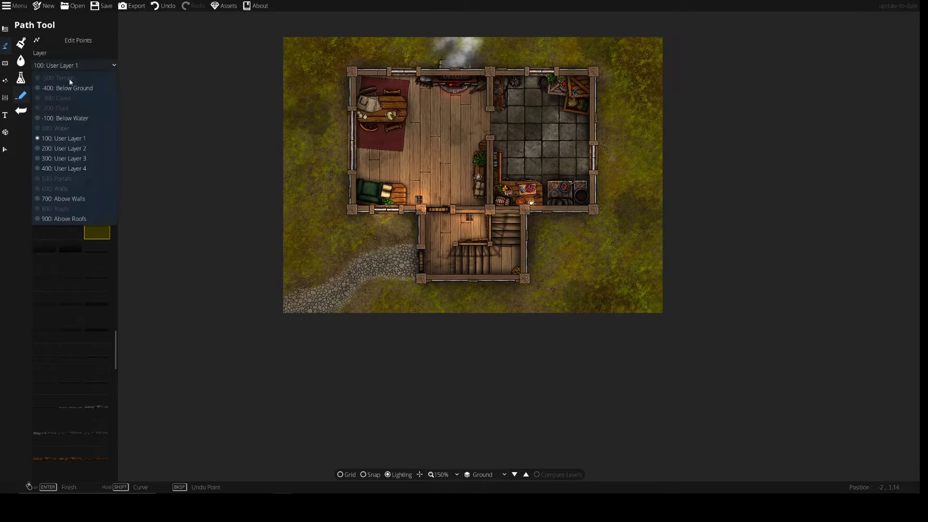
click(60, 172)
- Switch to the Pattern Shape Tool and choose the faint dark shadow pattern with the custom polygon shape
click(5, 29)
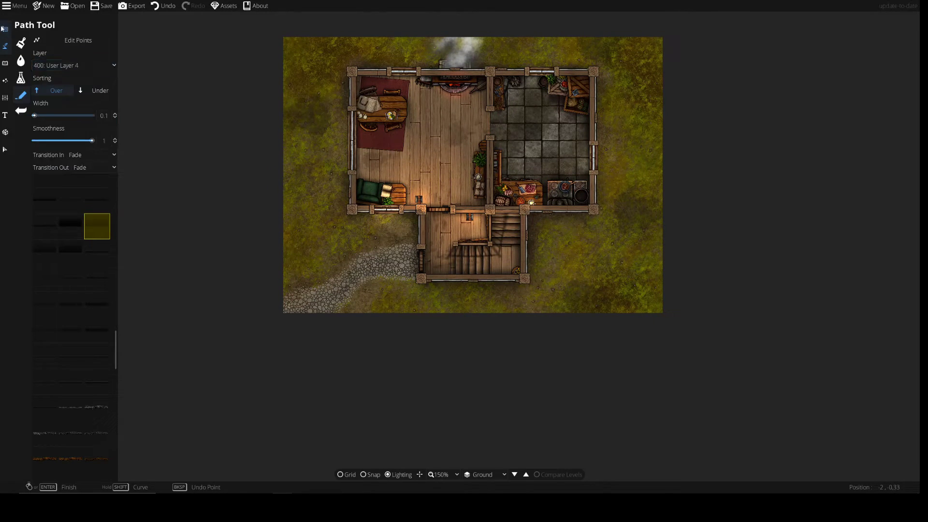
click(16, 82)
click(20, 95)
click(28, 113)
scroll(56, 251, down, 10)
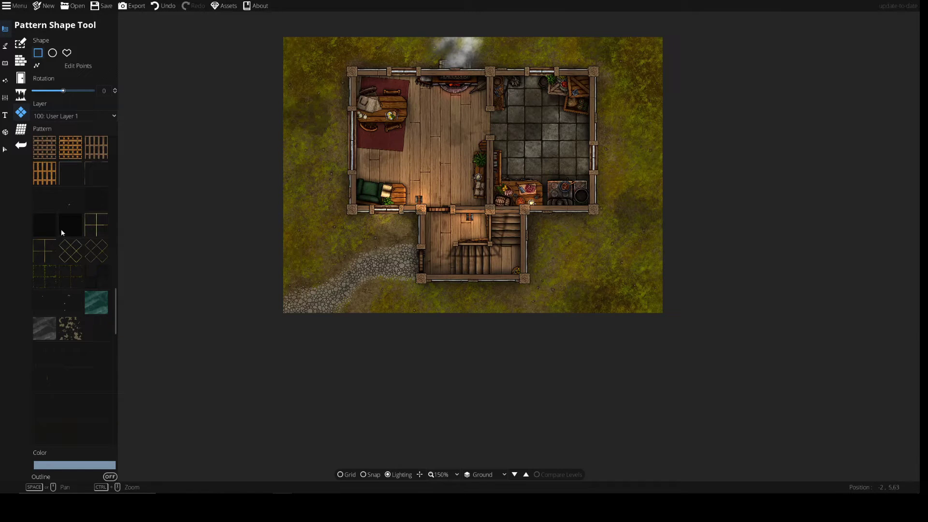
click(95, 202)
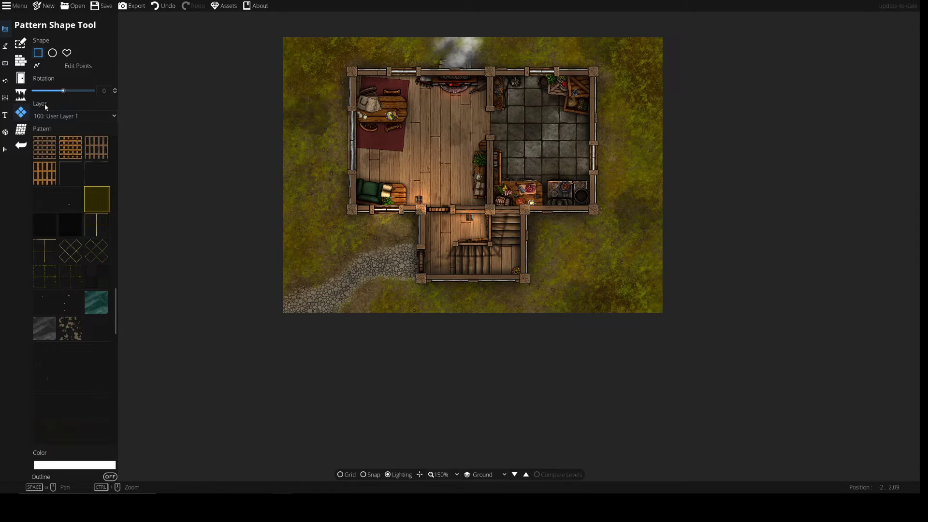
scroll(375, 234, down, 3)
click(67, 55)
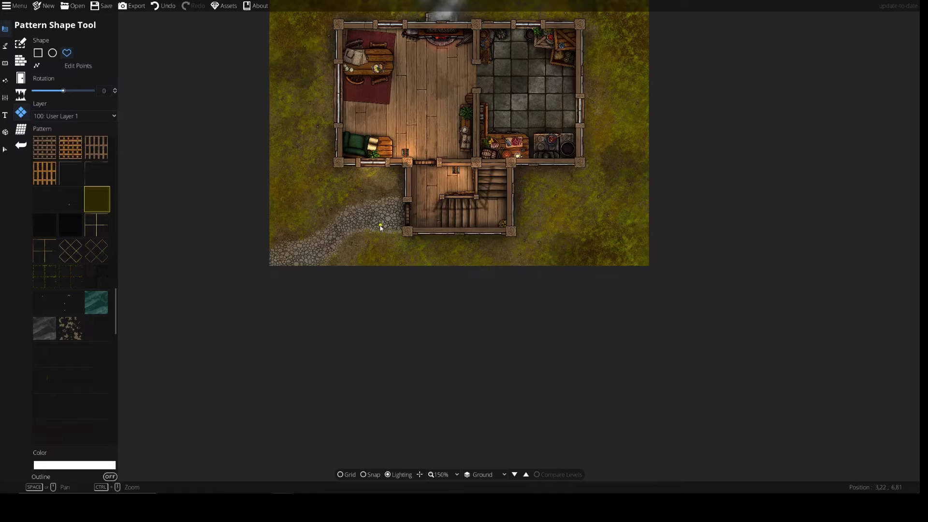
- Undo the last change and set the pattern shape's layer to 400: User Layer 4
drag(386, 207, 364, 237)
scroll(364, 237, up, 2)
drag(281, 169, 397, 167)
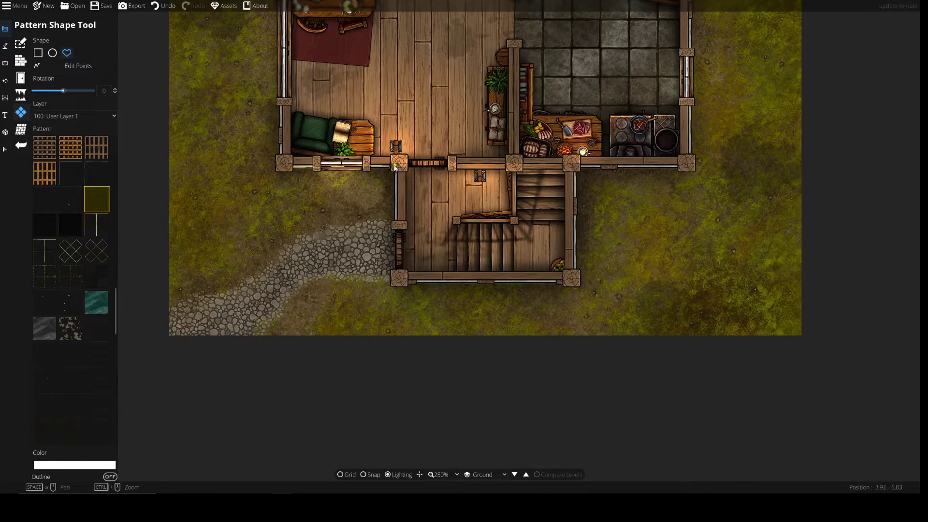
key(ctrl+z)
click(73, 116)
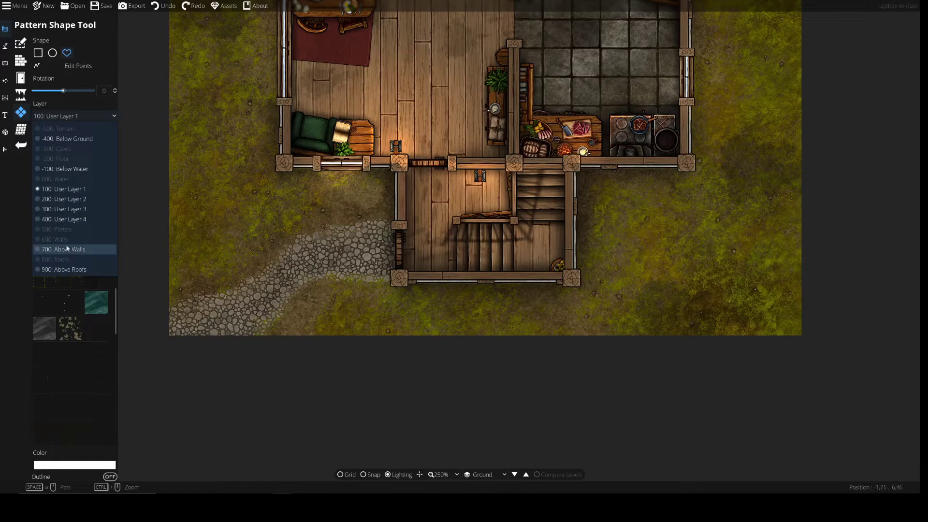
click(70, 221)
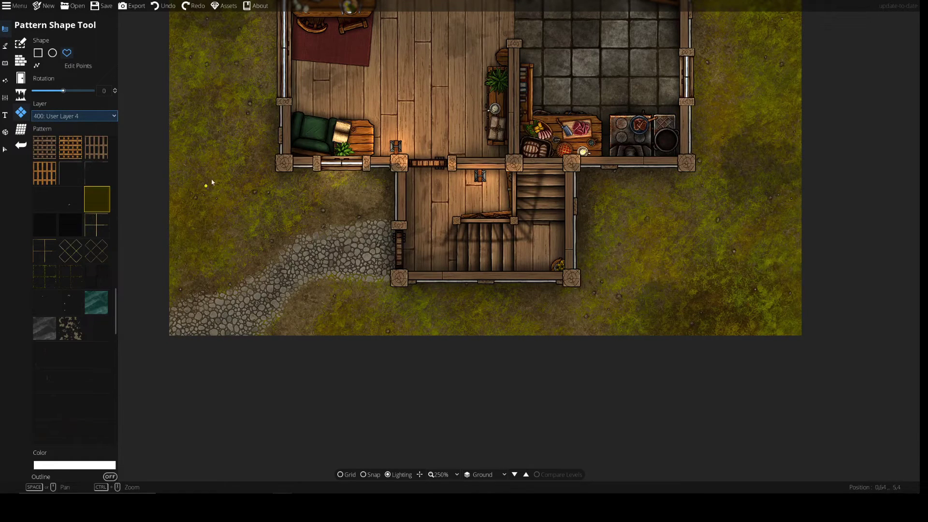
- Draw a shadow pattern polygon over the ground below the house, following its lower walls and staircase area down to the map's lower edge
click(276, 170)
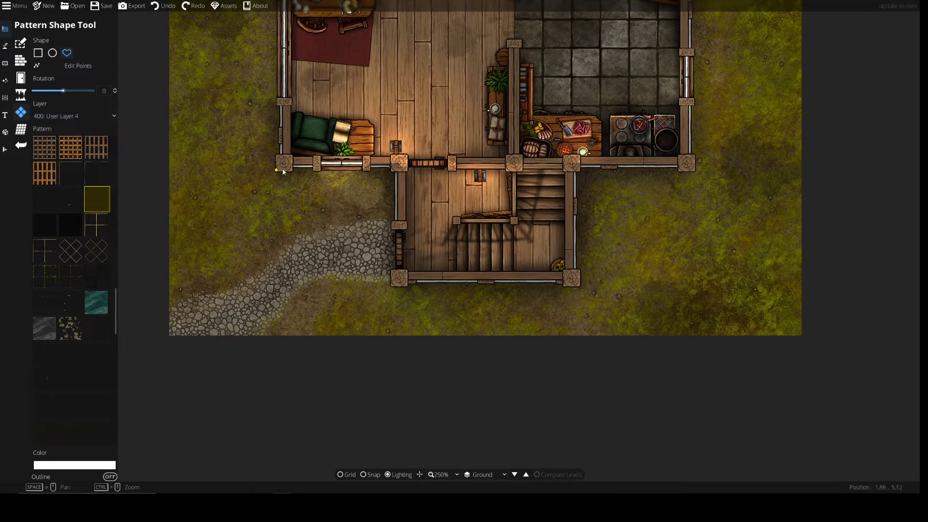
click(397, 169)
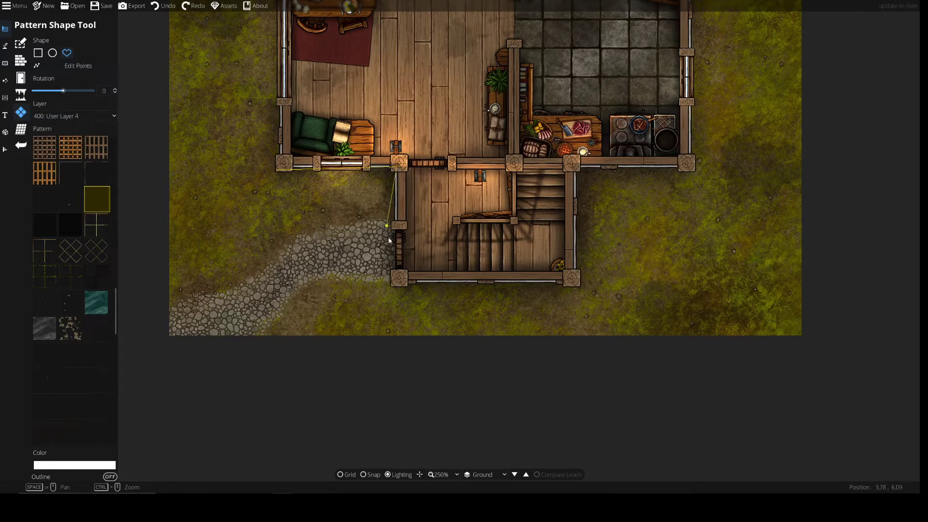
click(396, 285)
click(572, 285)
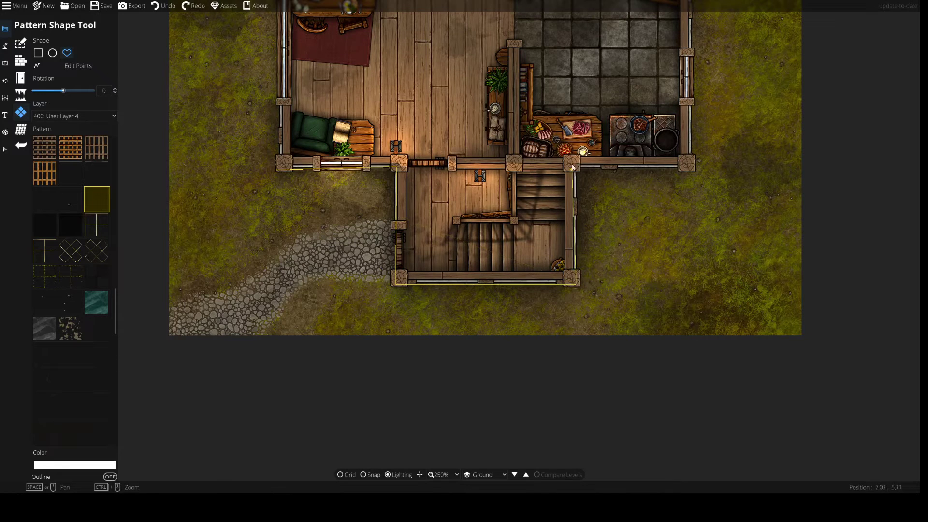
click(696, 167)
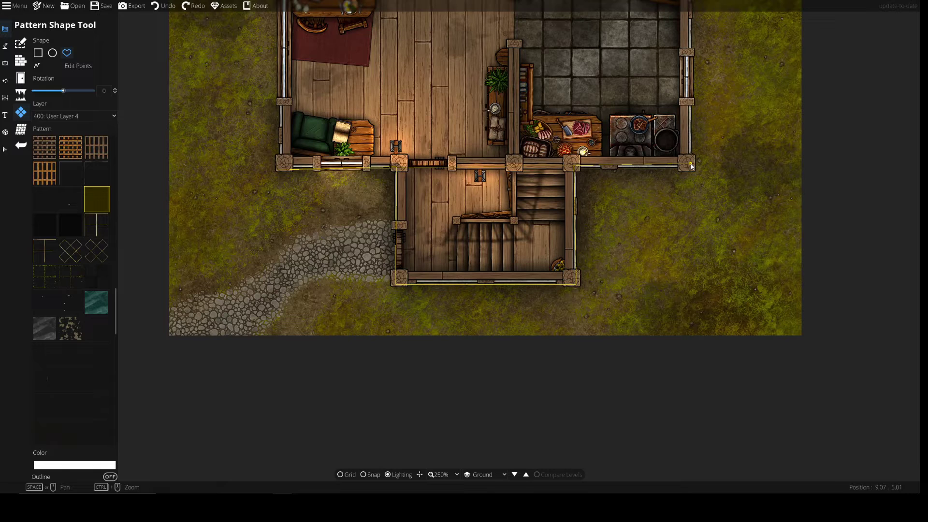
click(689, 335)
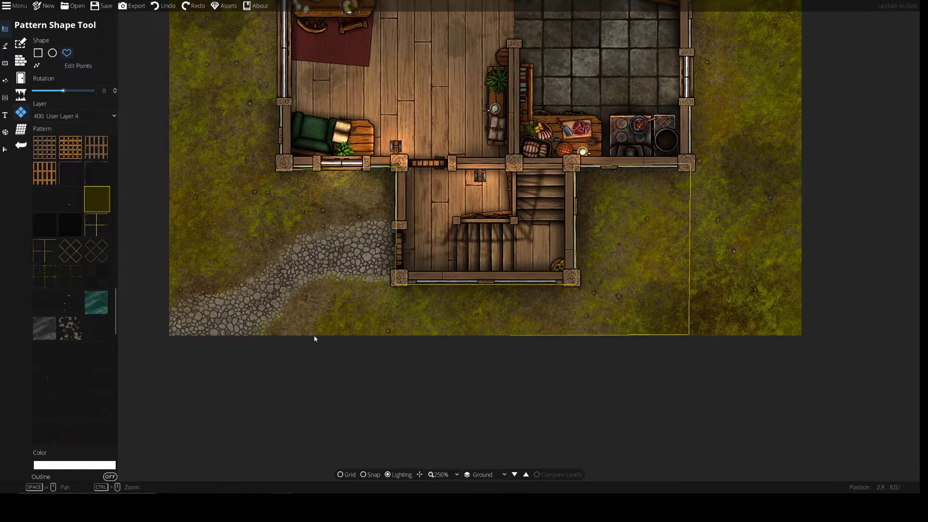
click(287, 336)
click(280, 333)
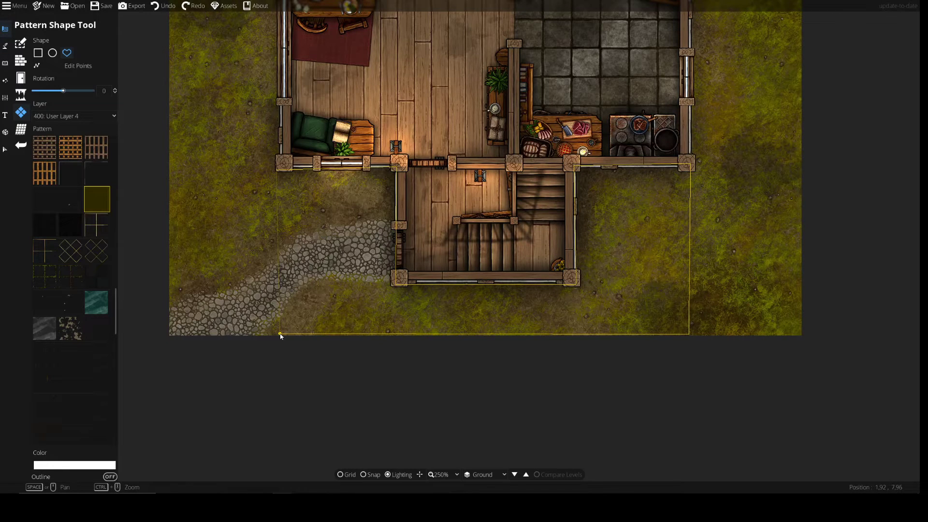
click(277, 169)
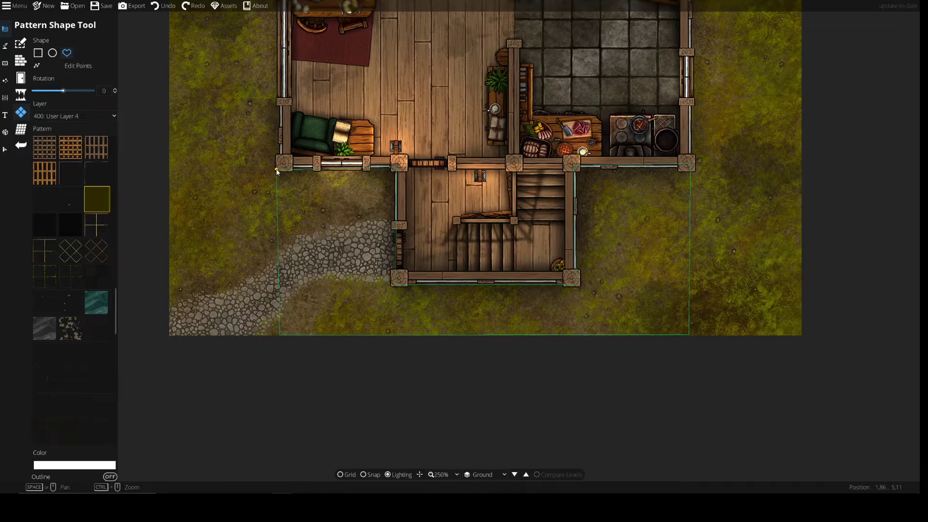
click(276, 169)
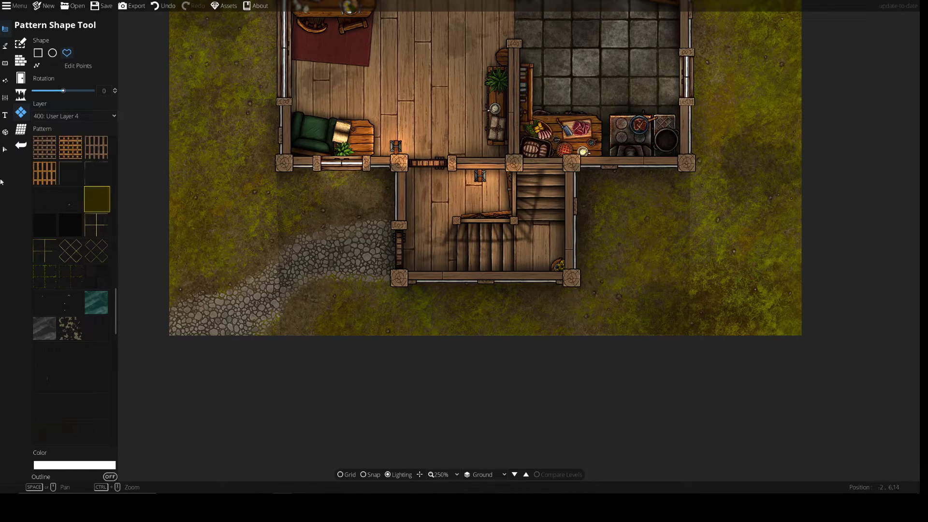
- Return to the Path Tool and select the soft shadow path texture just above the current one
click(5, 80)
click(6, 63)
click(5, 64)
click(5, 45)
click(29, 92)
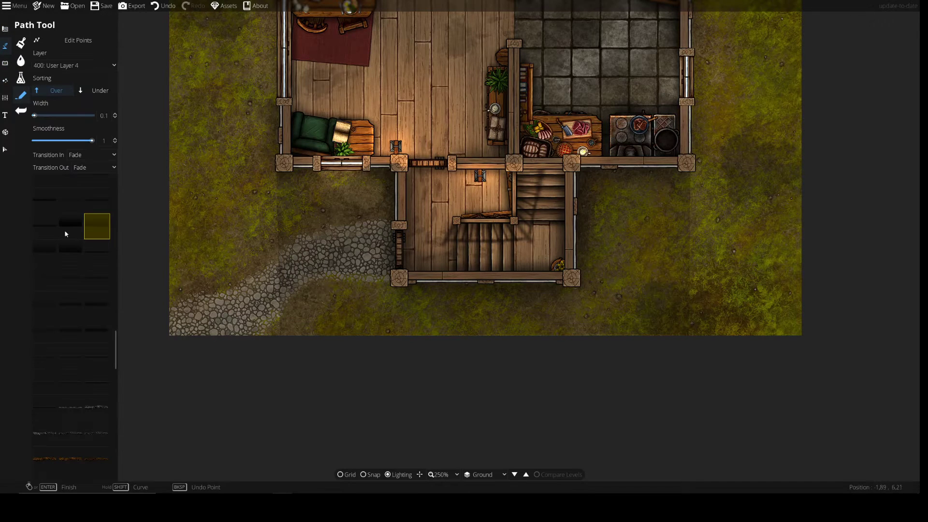
click(71, 207)
scroll(286, 250, up, 3)
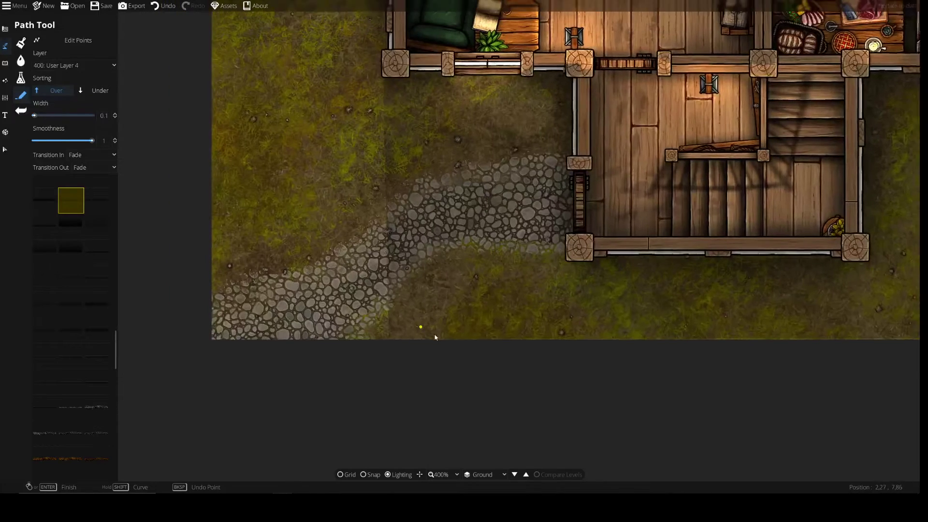
drag(434, 338, 457, 358)
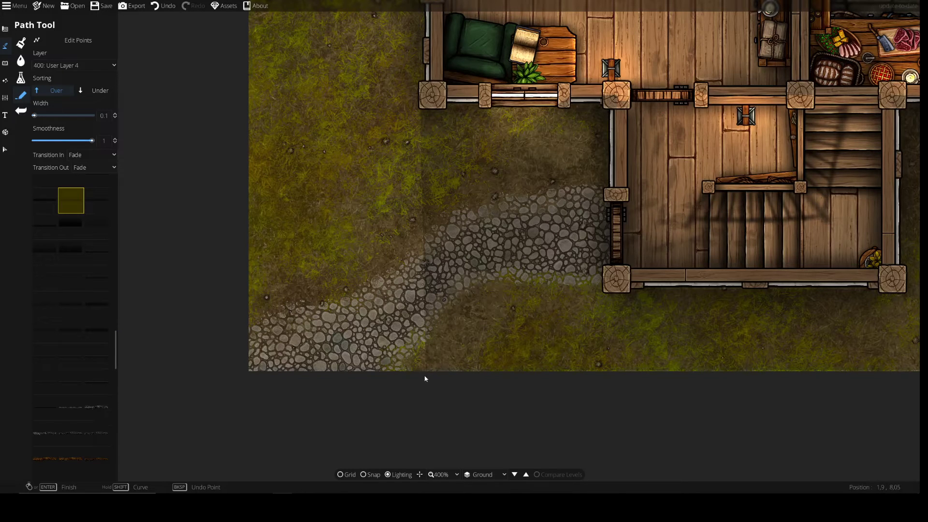
- Try to draw a shadow path along the shaded area's left edge up to the house corner, and undo it
click(411, 174)
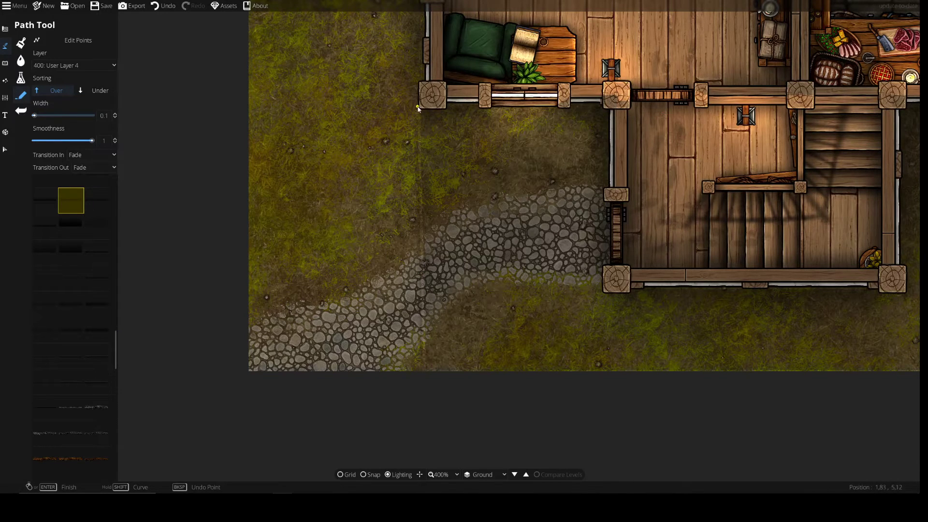
scroll(418, 111, up, 2)
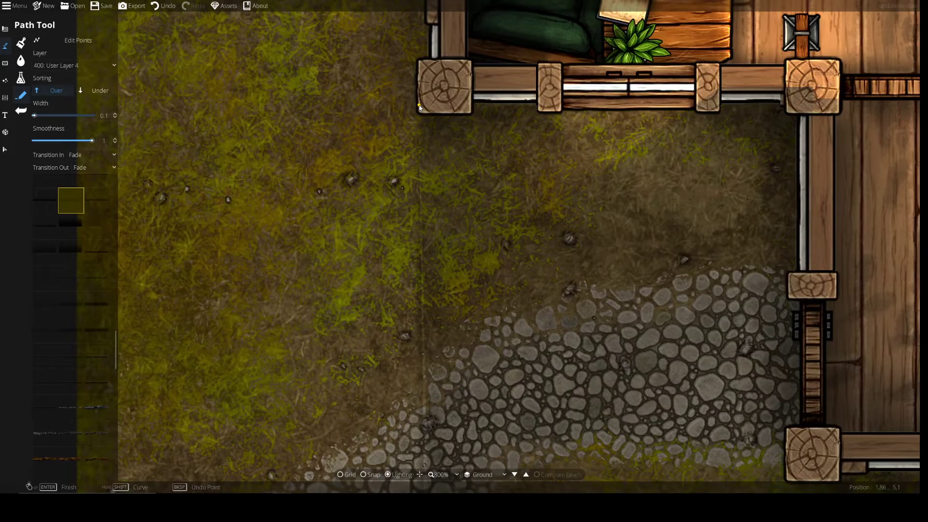
drag(415, 320, 392, 59)
key(ctrl+z)
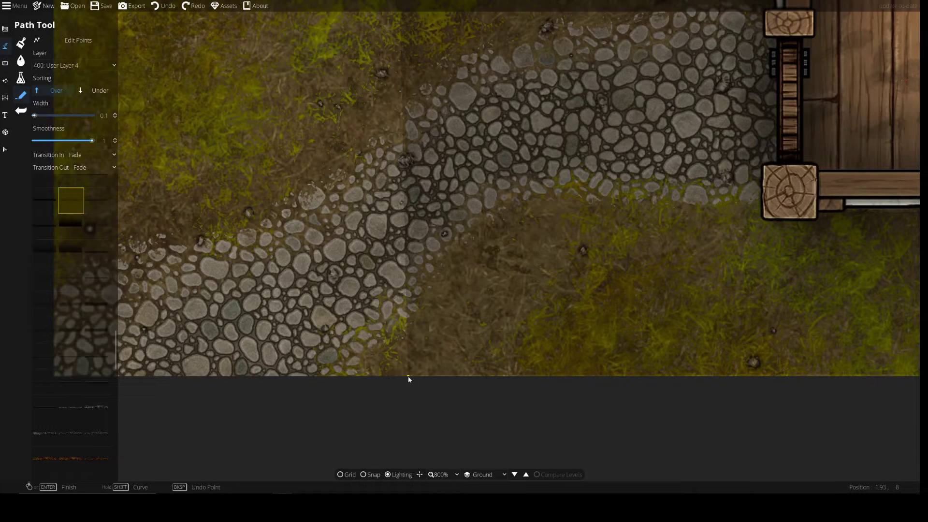
- Draw a 0.1 wide shadow path along the shaded area's left edge, from the map's lower edge to the house's lower-left corner post
click(408, 377)
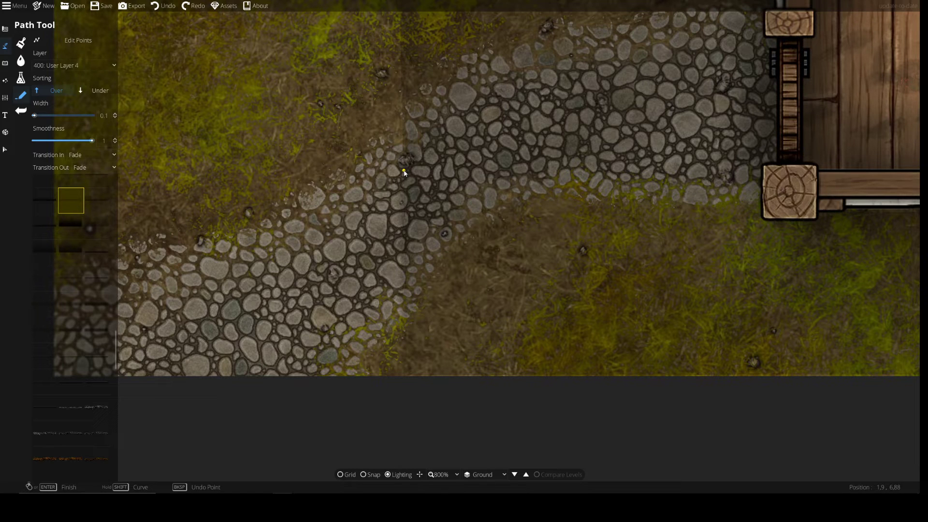
drag(401, 80, 403, 235)
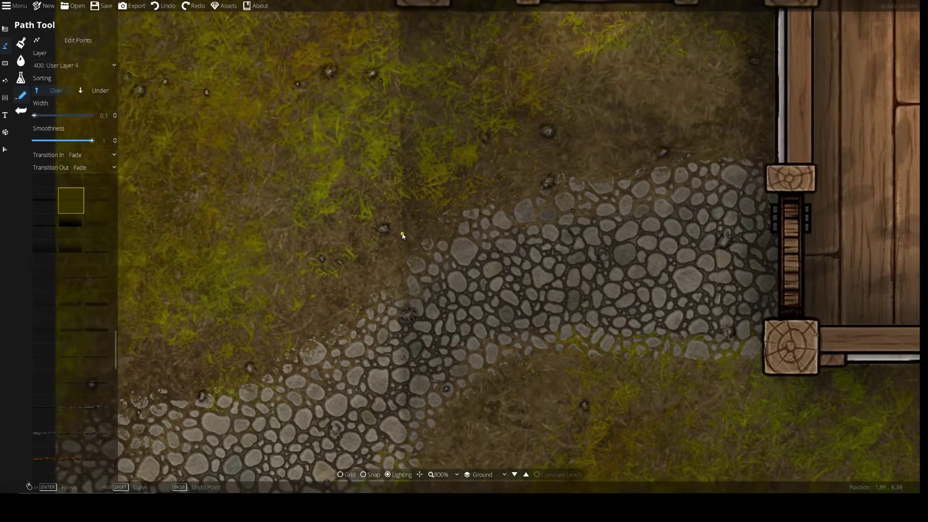
drag(399, 91, 398, 170)
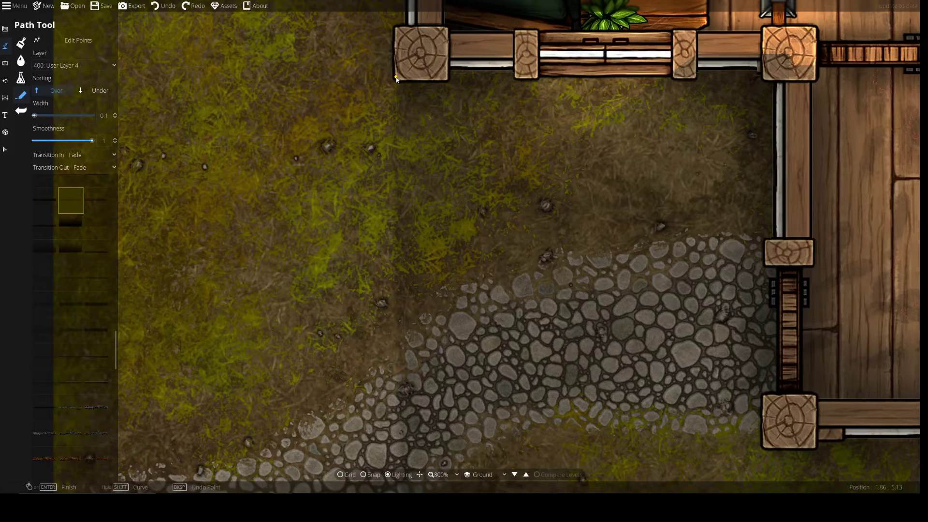
click(396, 78)
- Edit the points of the new shadow path where it crosses the cobblestone path
drag(399, 145, 408, 63)
drag(414, 193, 414, 175)
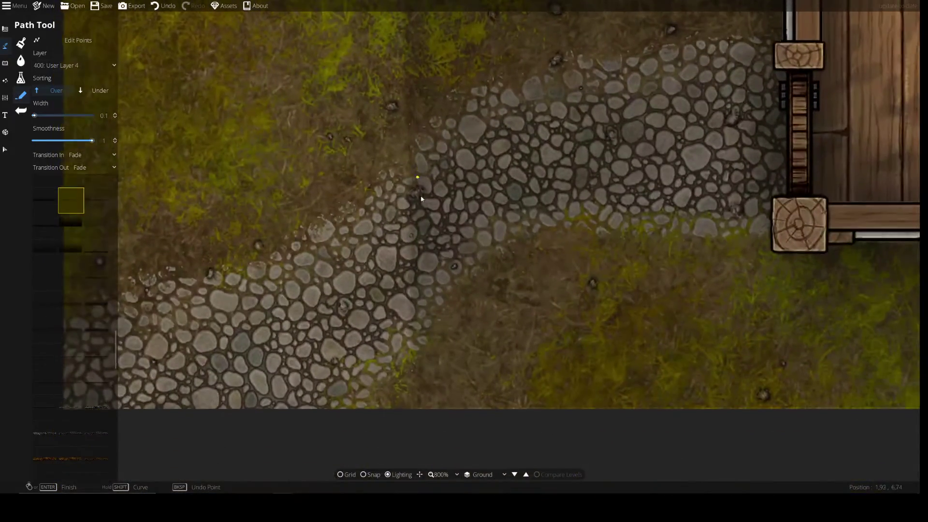
drag(426, 227, 431, 198)
click(85, 45)
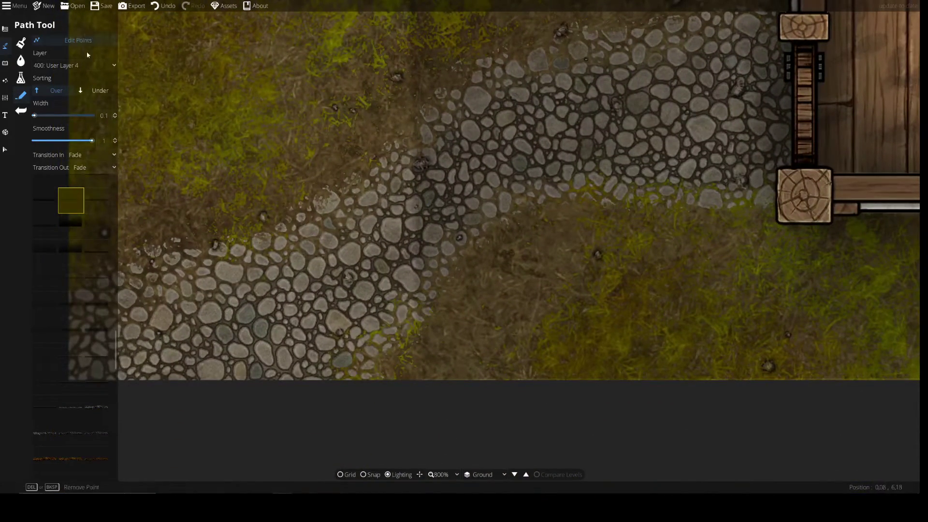
click(419, 205)
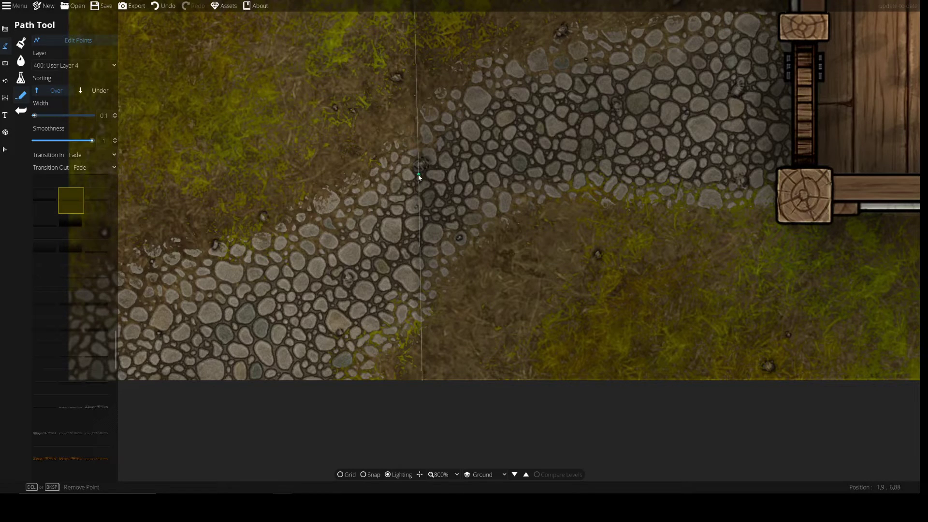
click(380, 200)
click(420, 293)
click(400, 297)
click(418, 307)
click(372, 325)
- Save the map and check the shaded area's left edge
scroll(420, 314, down, 3)
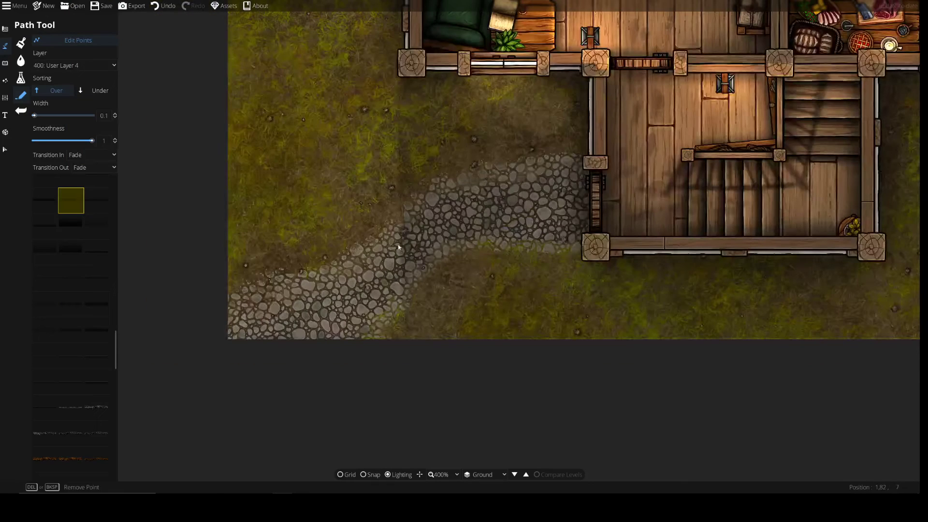
key(ctrl+s)
drag(482, 262, 431, 269)
drag(405, 237, 349, 219)
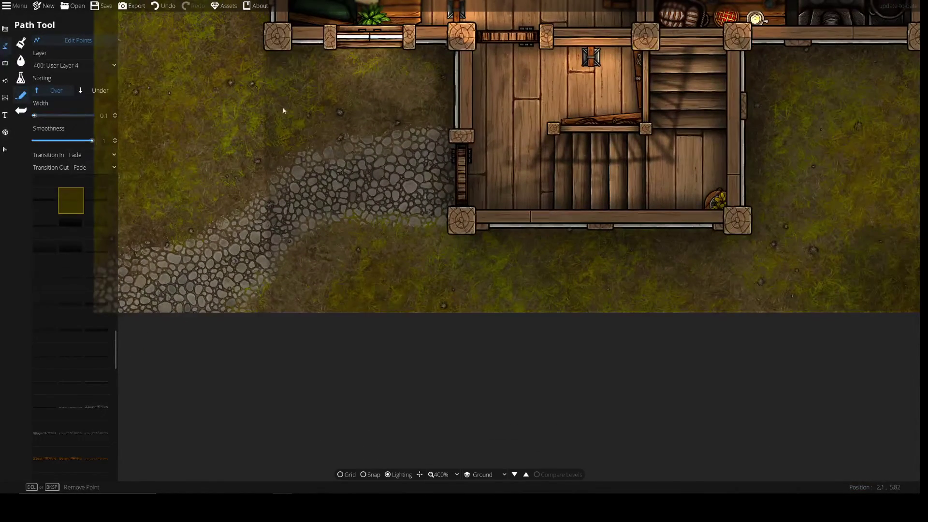
- Fine-tune the left shadow path's points on the cobblestones and at the cobblestones' lower edge near the map border
scroll(264, 193, up, 2)
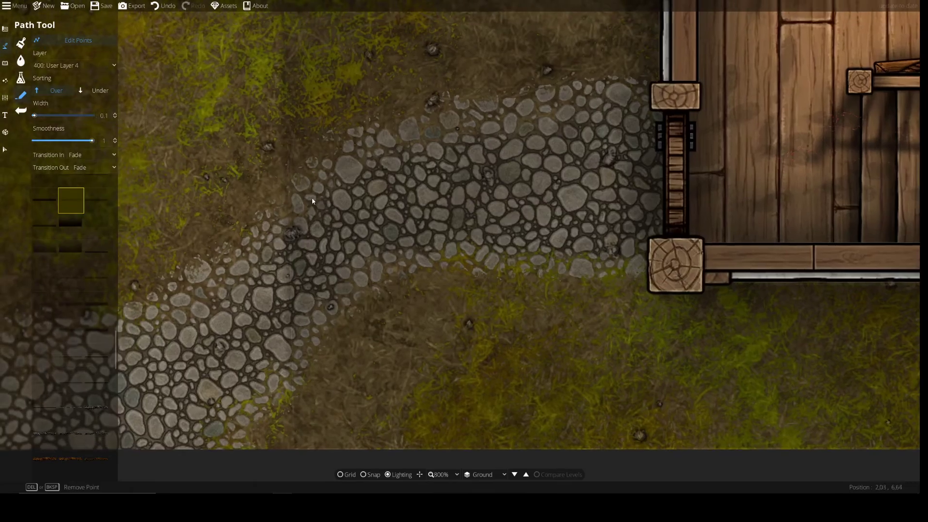
click(289, 243)
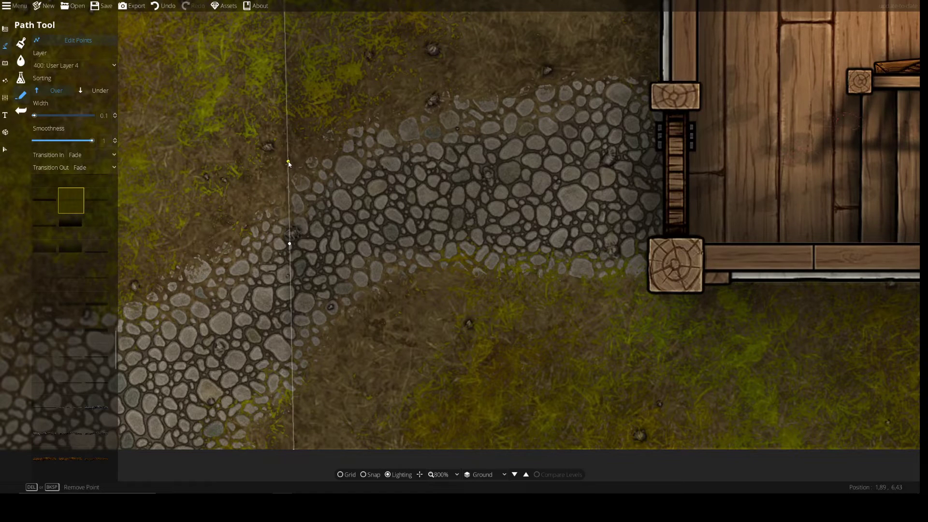
right_click(307, 198)
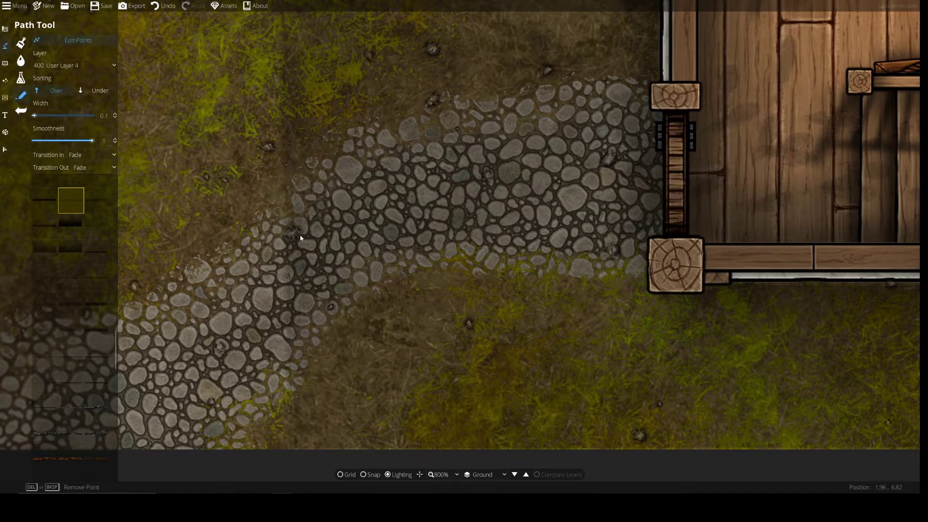
drag(300, 234, 309, 137)
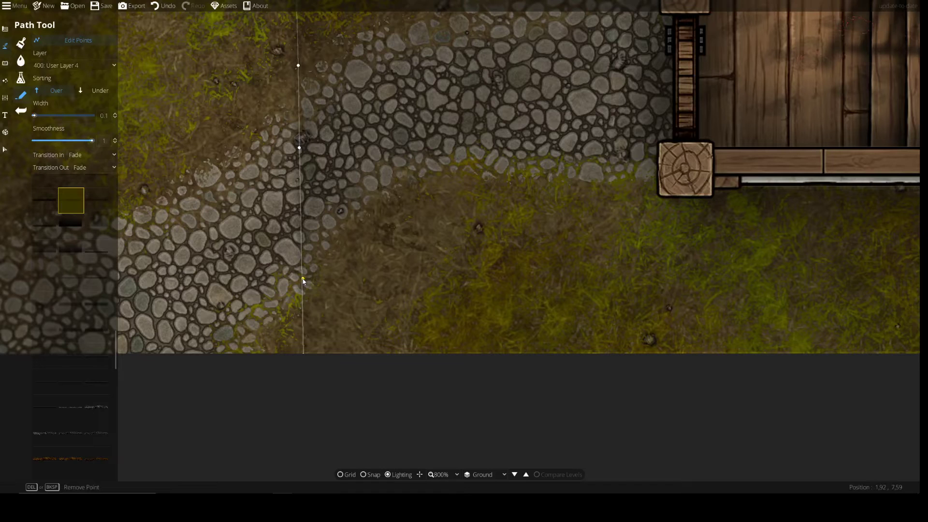
right_click(305, 283)
click(306, 283)
right_click(307, 281)
click(304, 279)
right_click(303, 280)
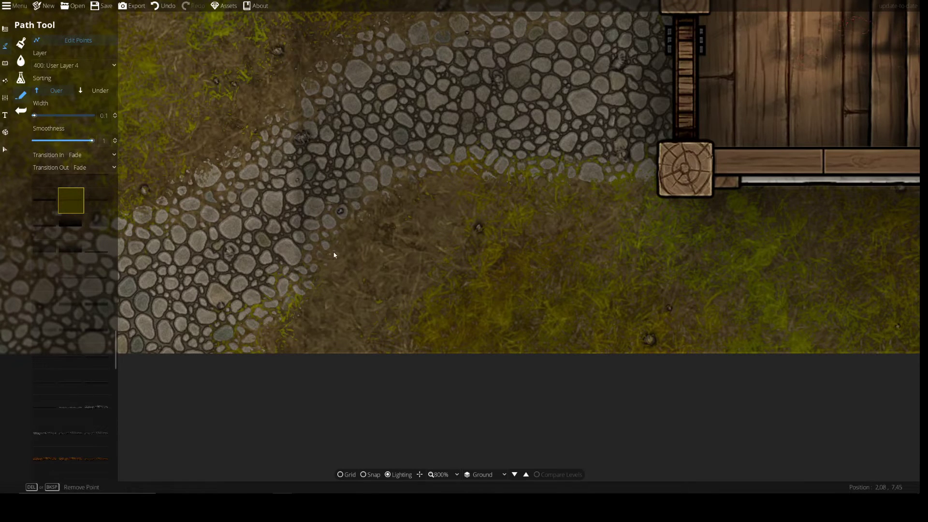
- Draw a 0.1 wide shadow path along the shaded area's right edge, from the kitchen's lower-right corner post to the map's lower edge
scroll(334, 254, down, 5)
drag(450, 226, 259, 254)
drag(405, 248, 183, 249)
click(95, 43)
scroll(328, 94, up, 5)
drag(408, 170, 358, 85)
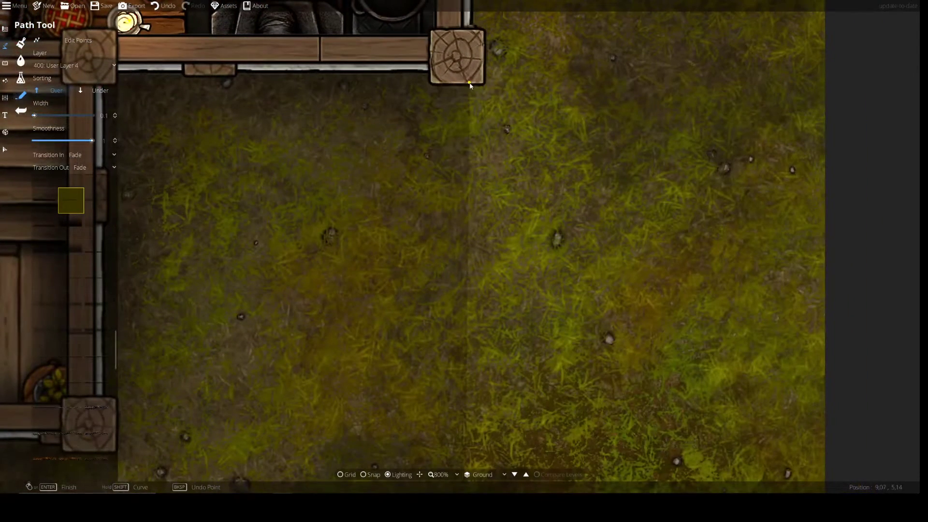
drag(464, 305, 483, 73)
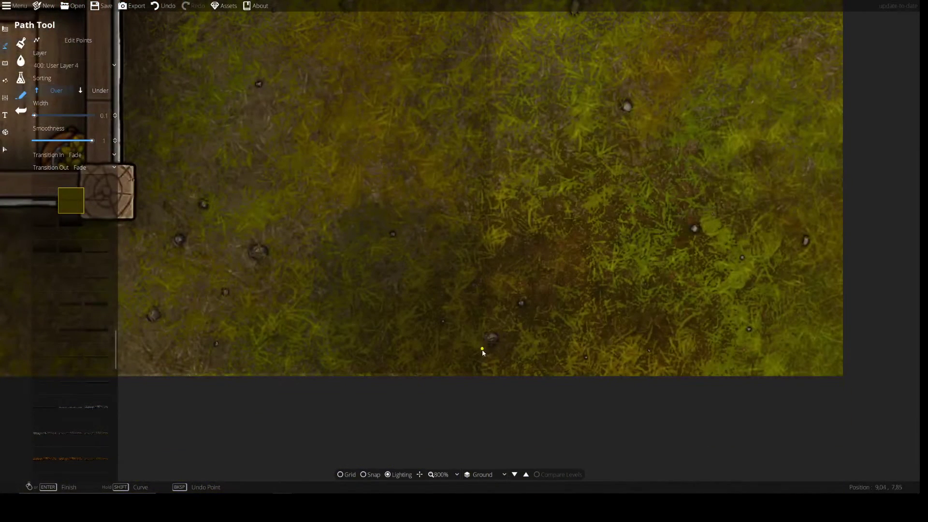
click(484, 372)
- Adjust the upper end point of the right-hand shadow path at the kitchen's lower-right corner post
drag(429, 377, 570, 312)
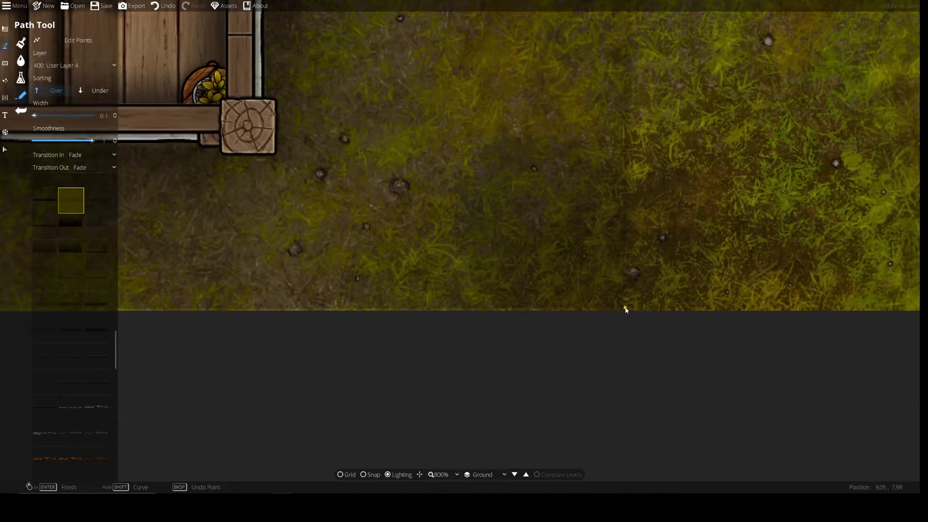
drag(454, 307, 690, 281)
drag(481, 281, 762, 274)
drag(410, 276, 594, 268)
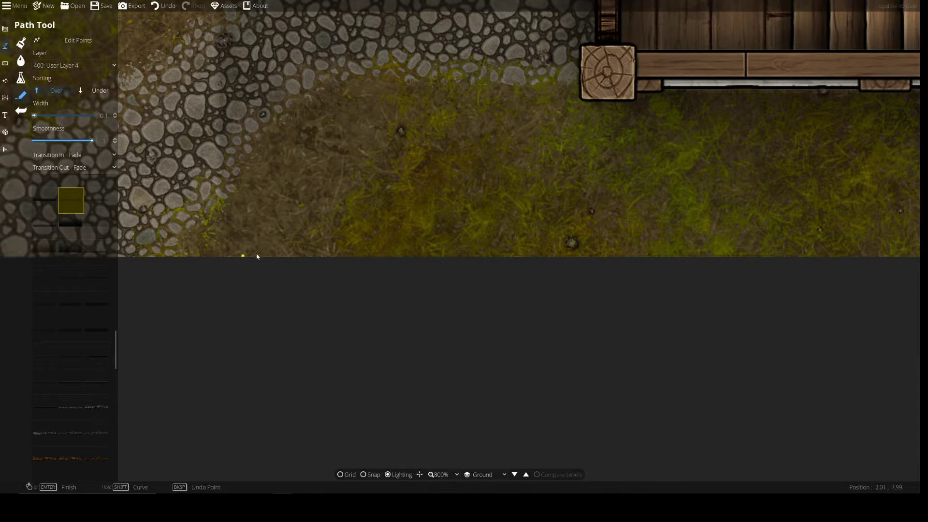
scroll(242, 259, down, 5)
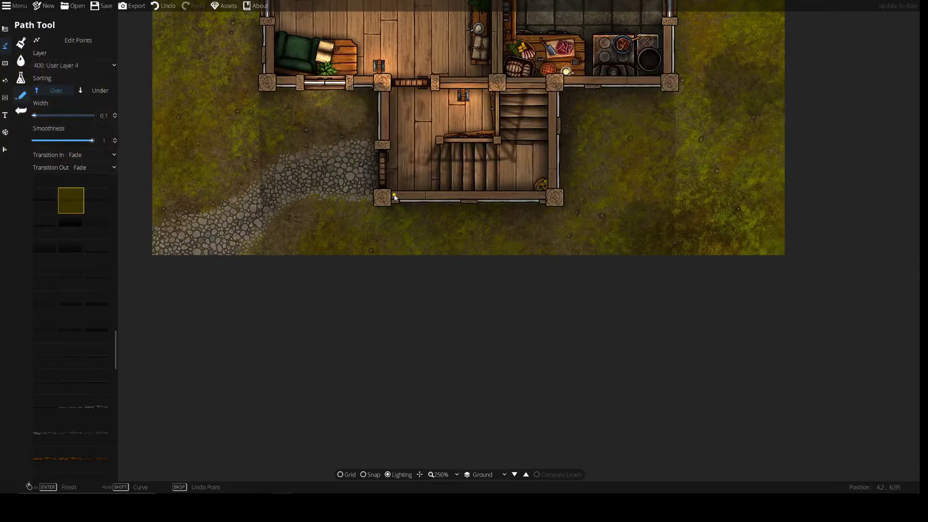
drag(478, 176, 334, 209)
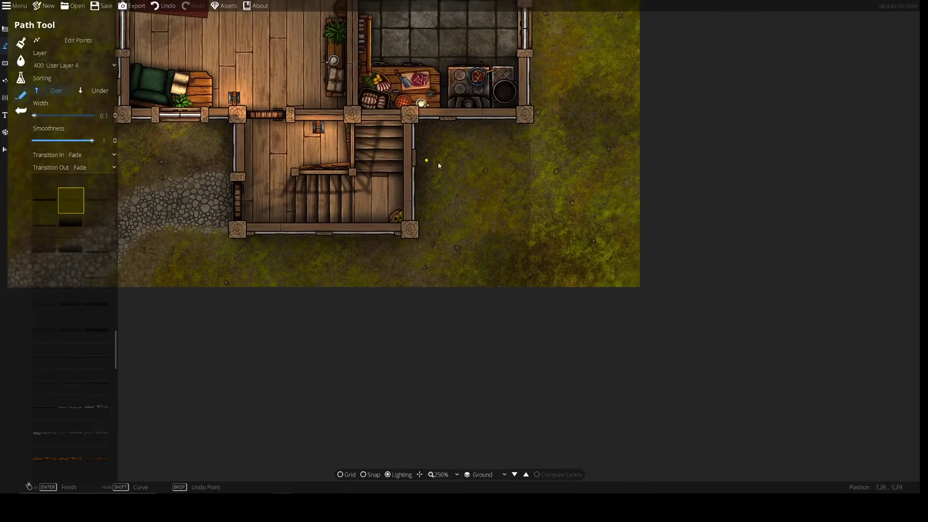
scroll(482, 184, up, 5)
key(w)
key(d)
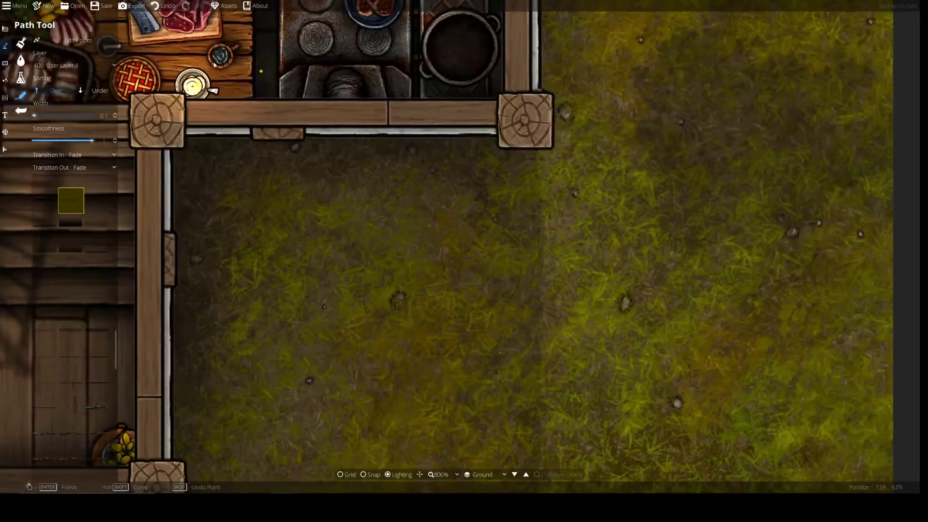
click(94, 44)
click(539, 147)
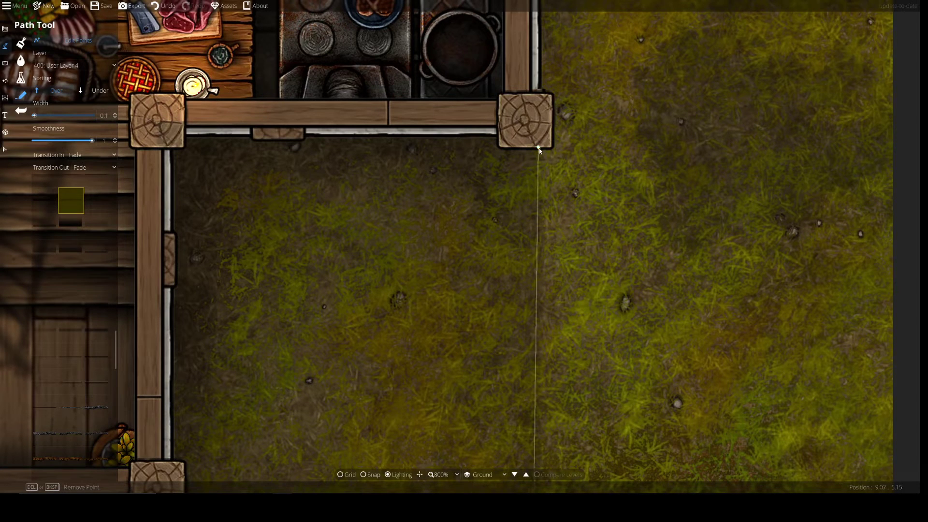
drag(537, 147, 539, 148)
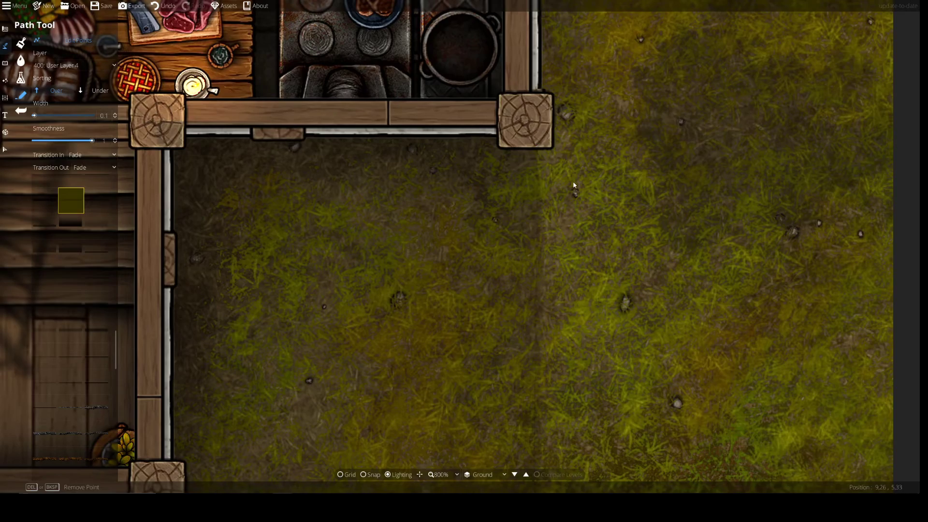
- Examine the shaded ground area's left and right edges and the whole house map for remaining flaws
scroll(573, 182, down, 10)
scroll(554, 206, up, 6)
drag(512, 208, 600, 241)
drag(520, 252, 521, 176)
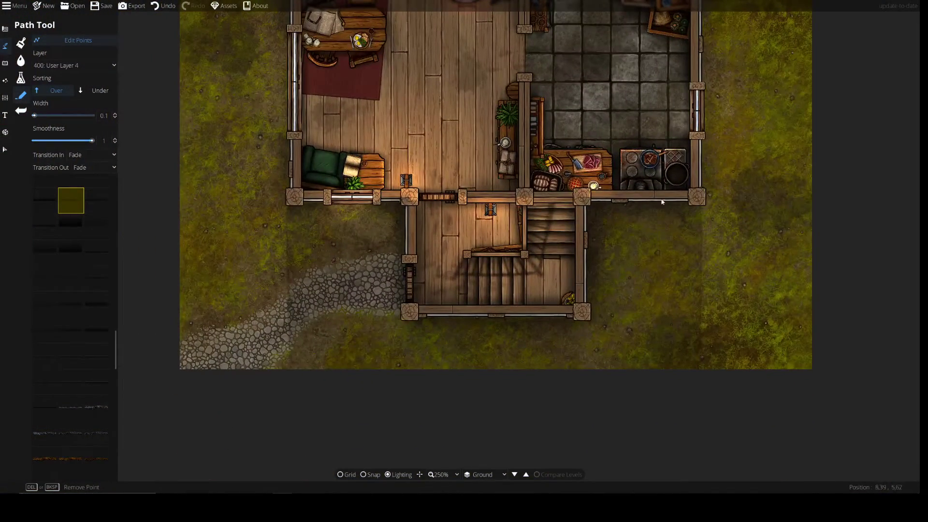
drag(370, 241, 366, 344)
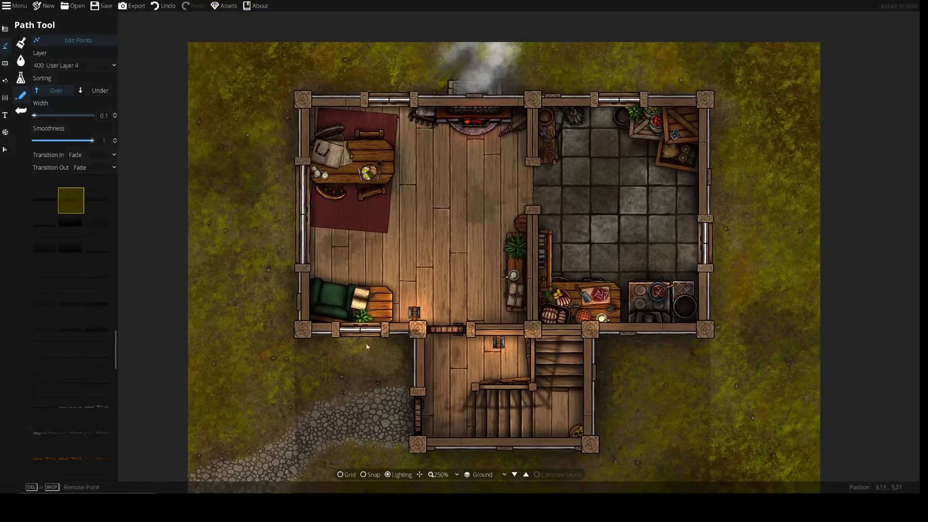
drag(534, 319, 492, 182)
drag(457, 269, 552, 270)
key(w)
key(w)
key(d)
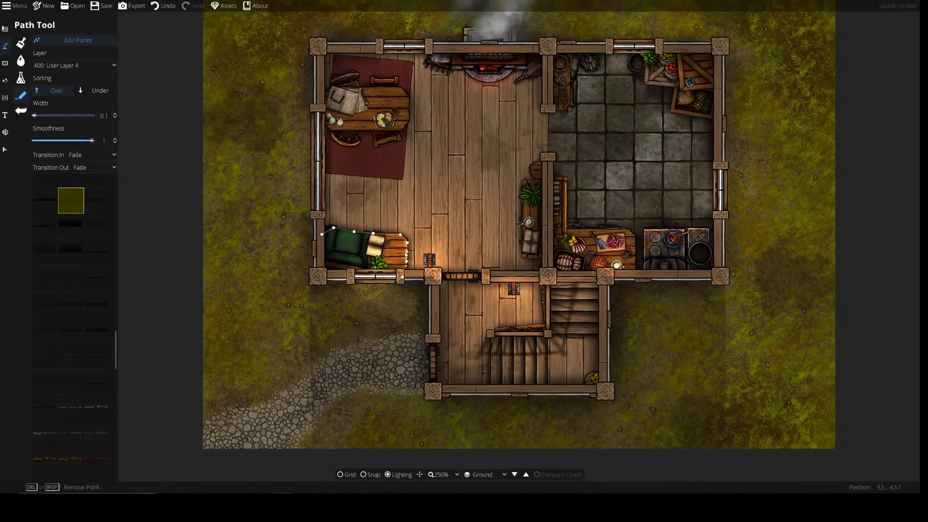
key(s)
key(a)
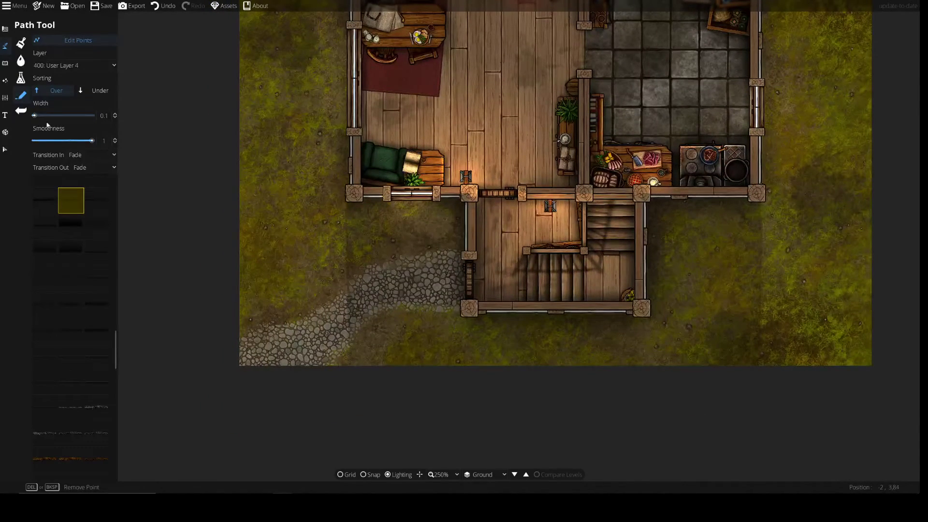
key(s)
key(d)
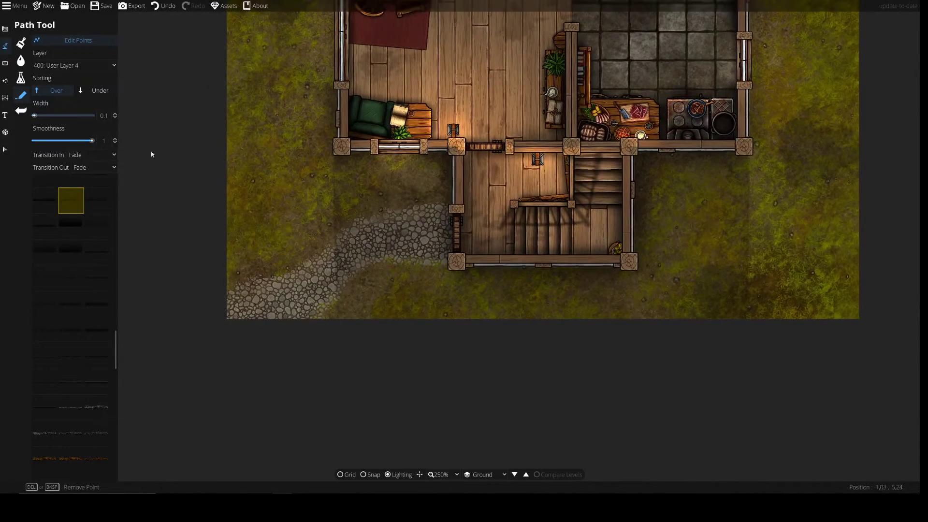
scroll(145, 227, down, 2)
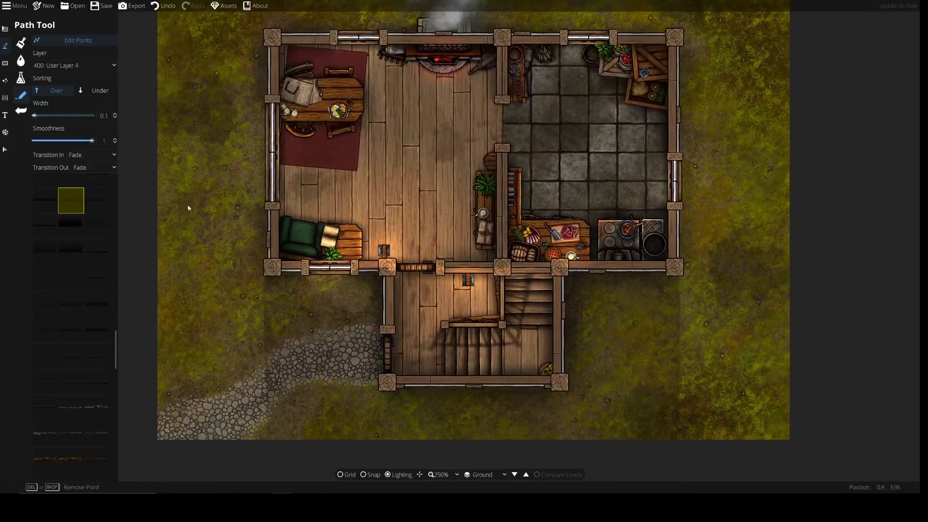
key(w)
key(a)
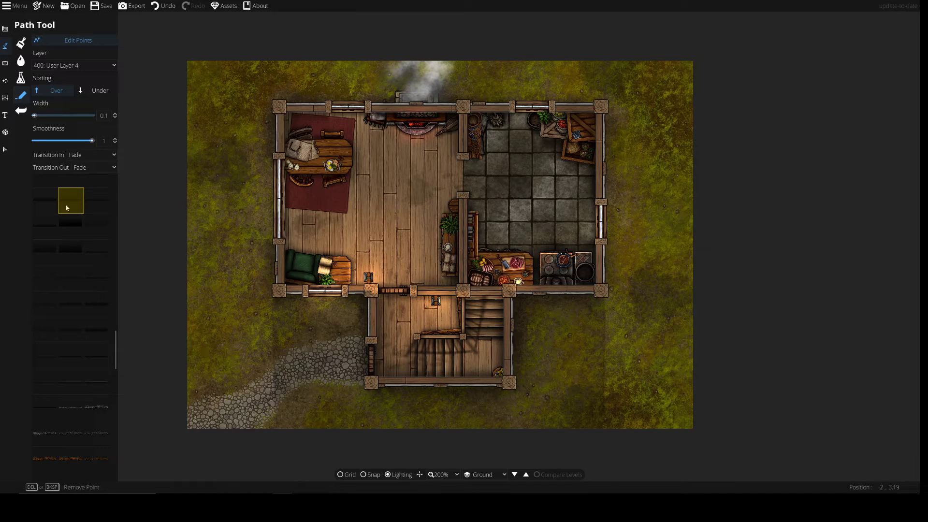
- Browse the chest objects under the [FA] Chests tag of the object library
click(4, 63)
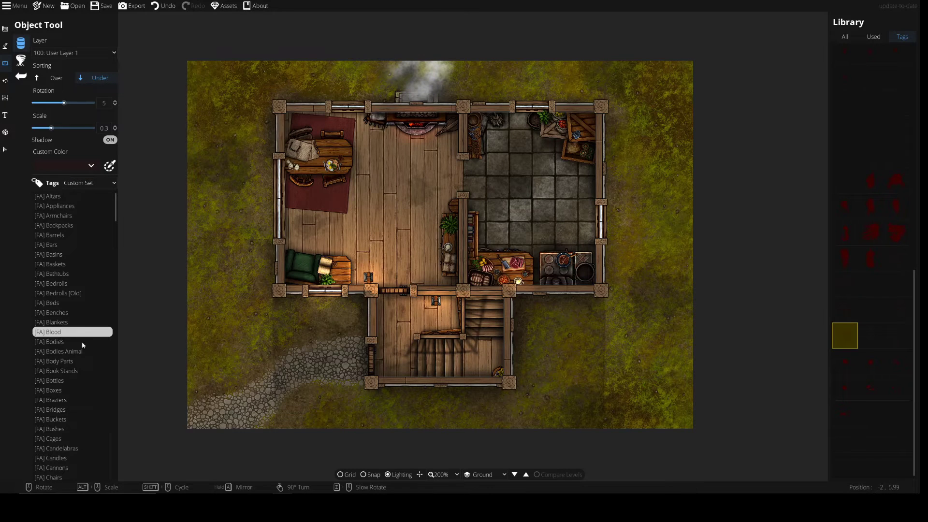
scroll(83, 345, down, 6)
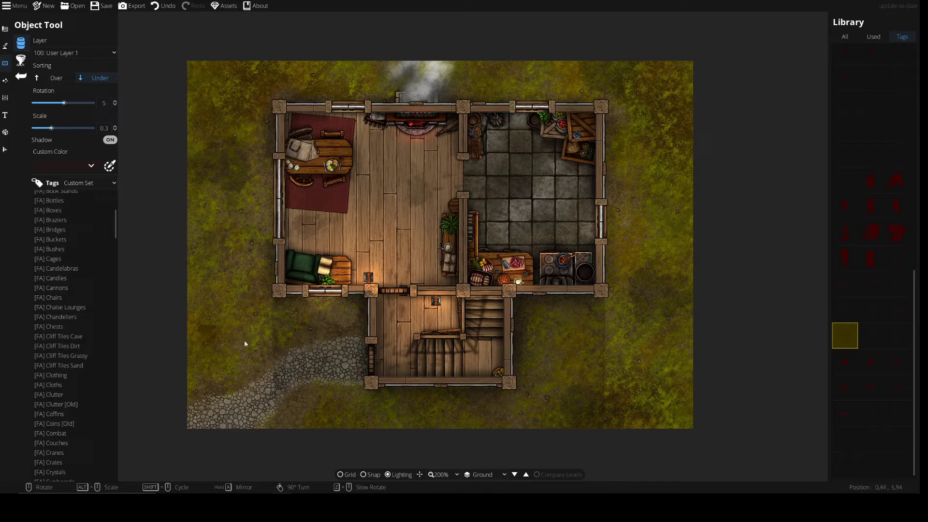
click(78, 327)
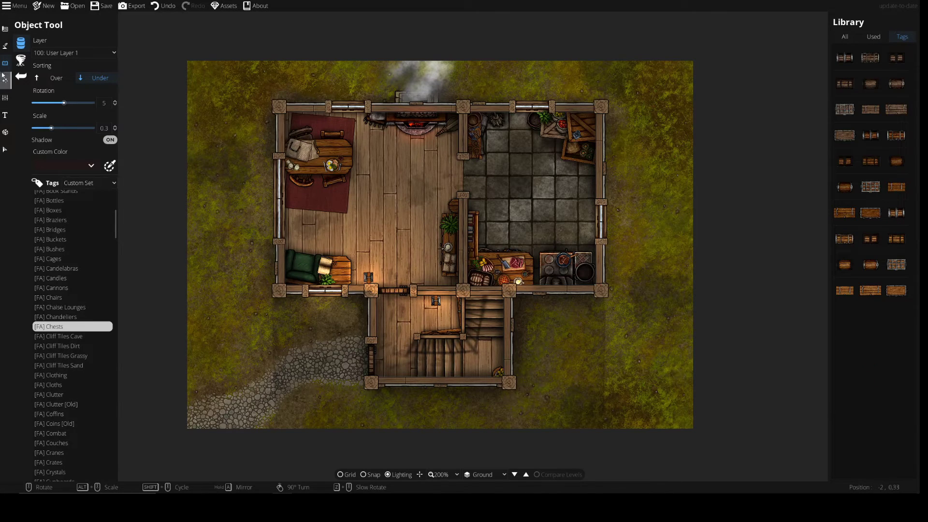
- Switch to the Terrain Brush and unlock four more terrain slots
click(5, 46)
click(39, 43)
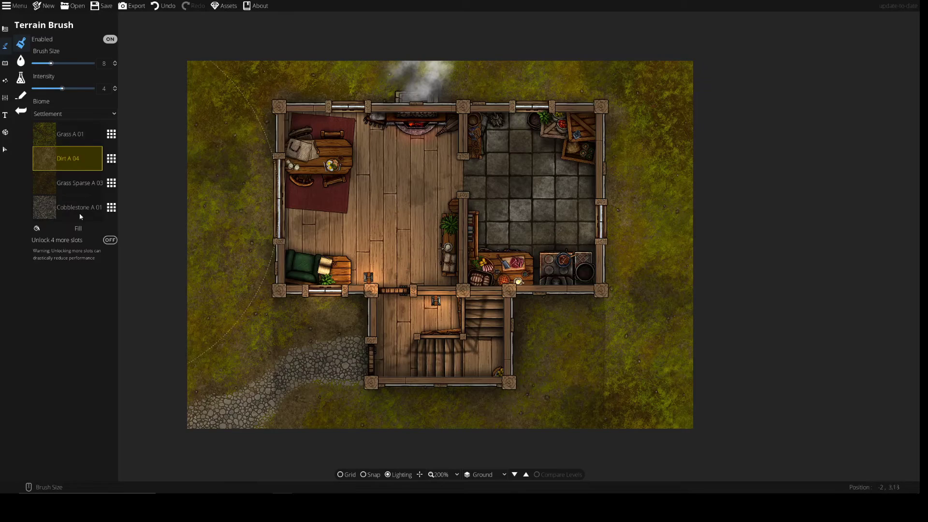
scroll(203, 205, up, 2)
drag(419, 253, 216, 238)
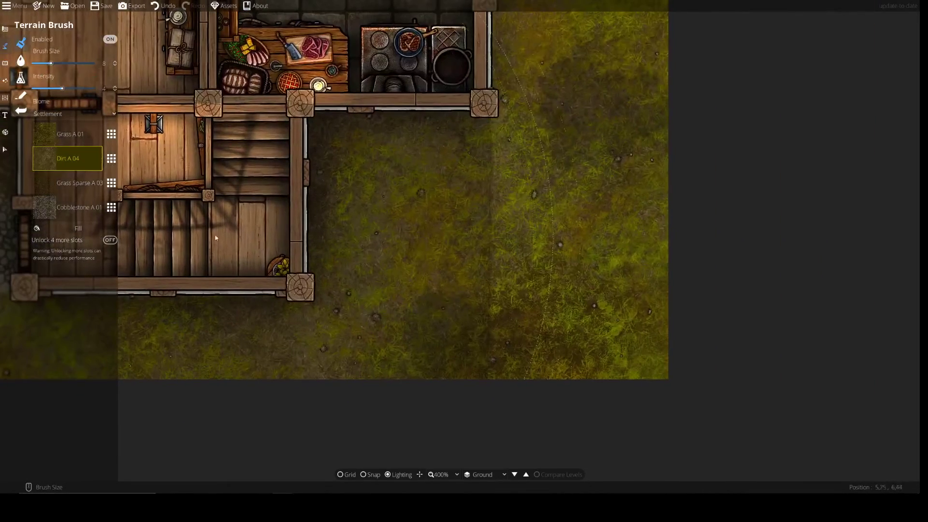
click(68, 240)
click(57, 240)
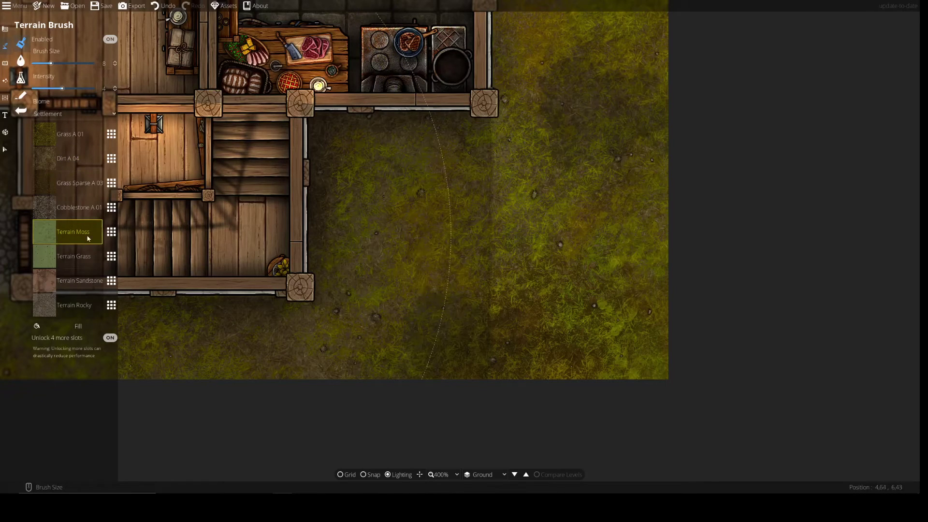
- Browse the available textures for the Terrain Moss slot down to the wooden floorings
click(111, 232)
scroll(155, 271, down, 5)
scroll(155, 278, down, 15)
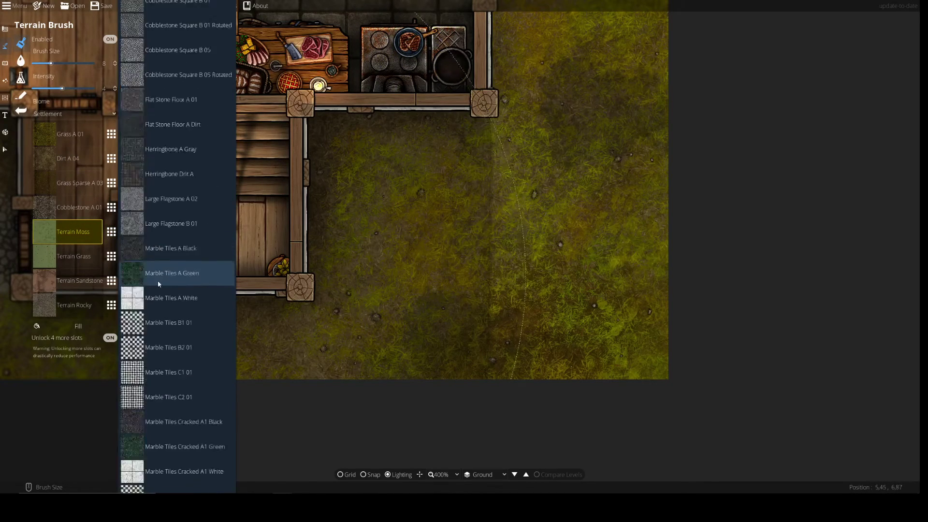
scroll(149, 288, down, 10)
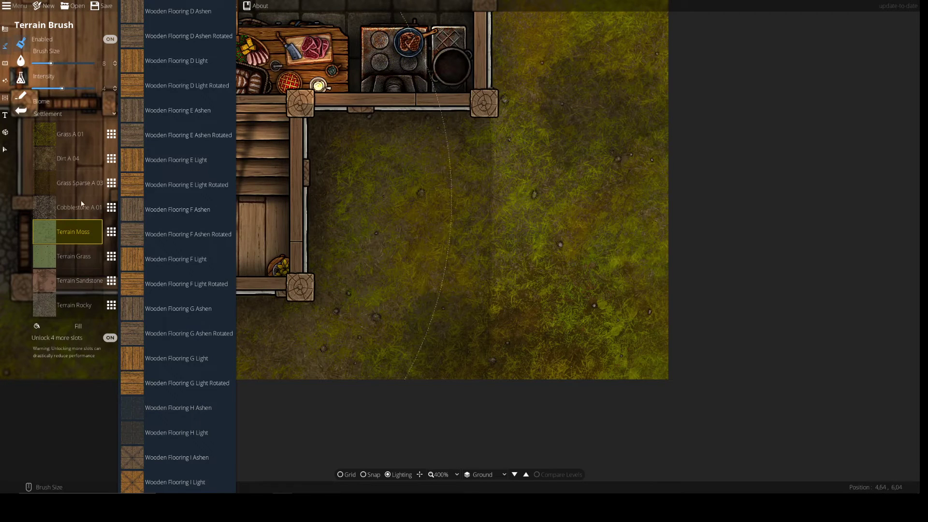
- Inspect the ground around the house, from the kitchen side across the upper edge to the left wall and back
mouse_move(253, 193)
mouse_down()
mouse_move(329, 409)
mouse_move(331, 442)
mouse_up()
drag(403, 206, 406, 304)
mouse_move(419, 240)
mouse_down()
mouse_move(454, 356)
mouse_move(464, 357)
mouse_up()
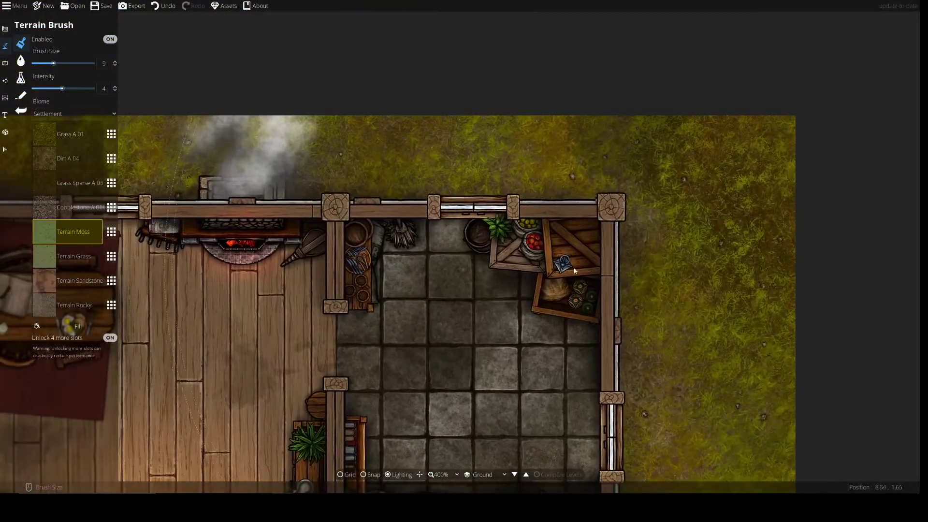
drag(396, 257, 640, 195)
drag(603, 276, 634, 334)
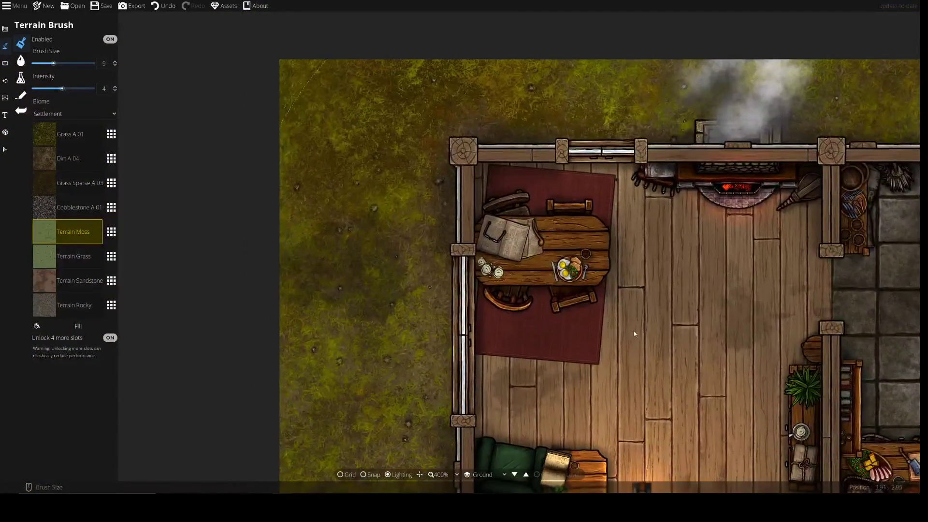
drag(655, 424, 627, 299)
key(s)
key(d)
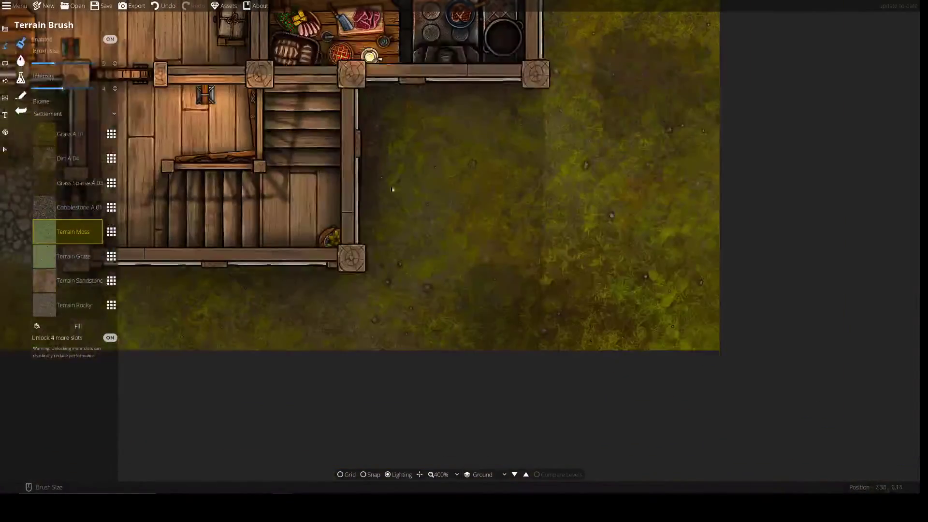
- Replace the Terrain Moss slot's texture with Water Calm A Blue
click(111, 232)
scroll(141, 277, down, 10)
scroll(140, 277, down, 10)
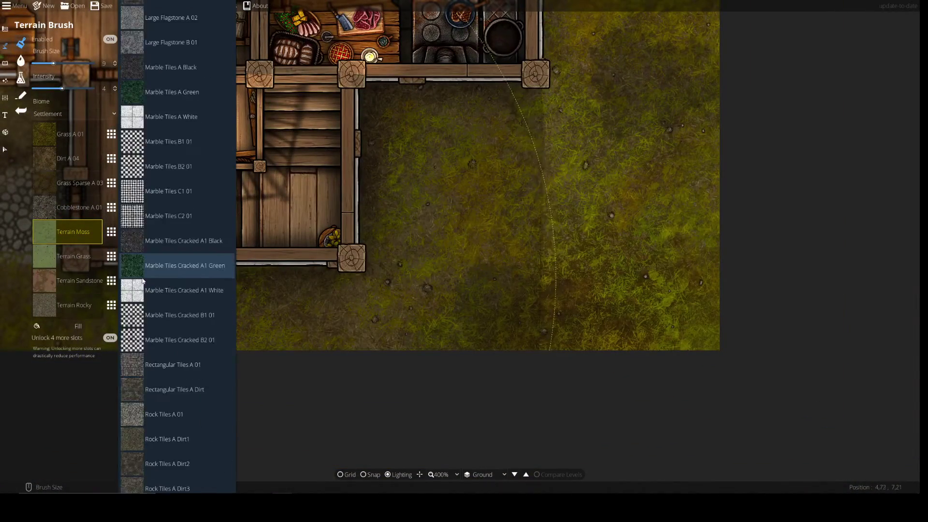
scroll(149, 290, down, 15)
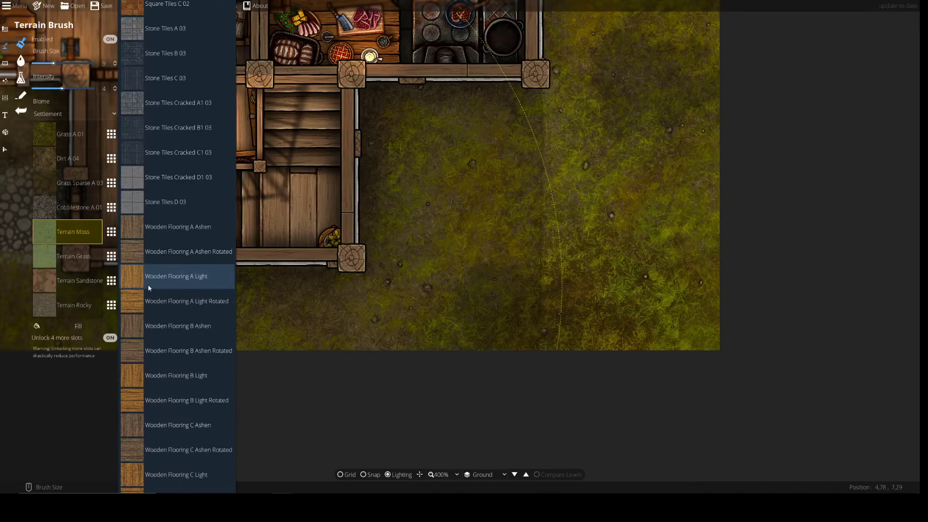
scroll(152, 288, down, 15)
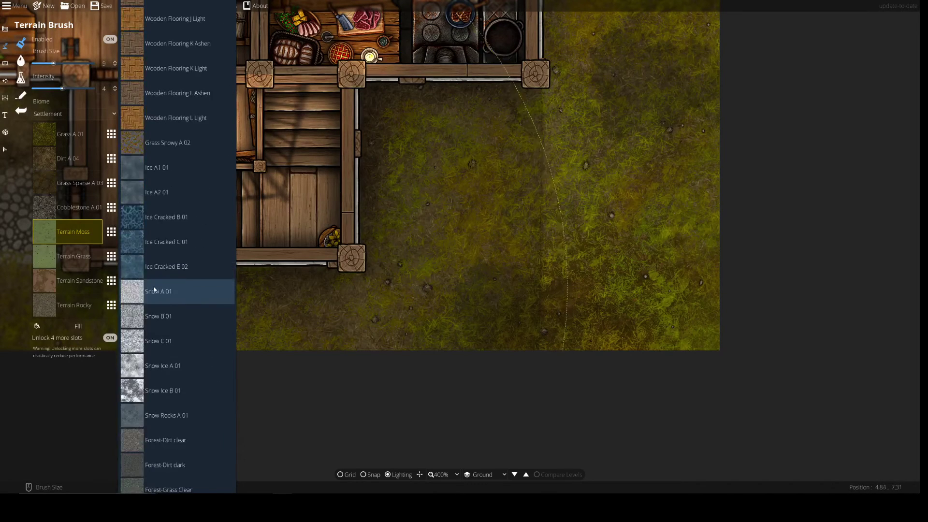
scroll(153, 280, down, 15)
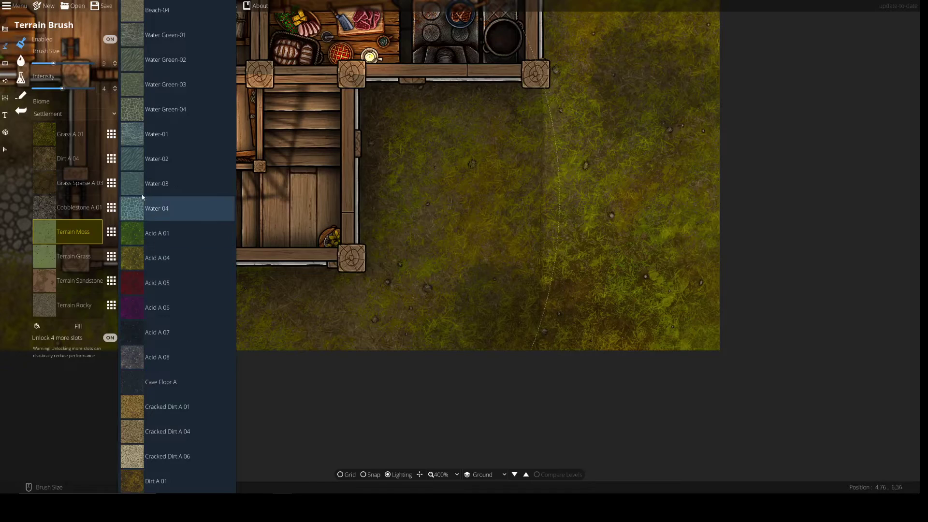
scroll(150, 253, down, 15)
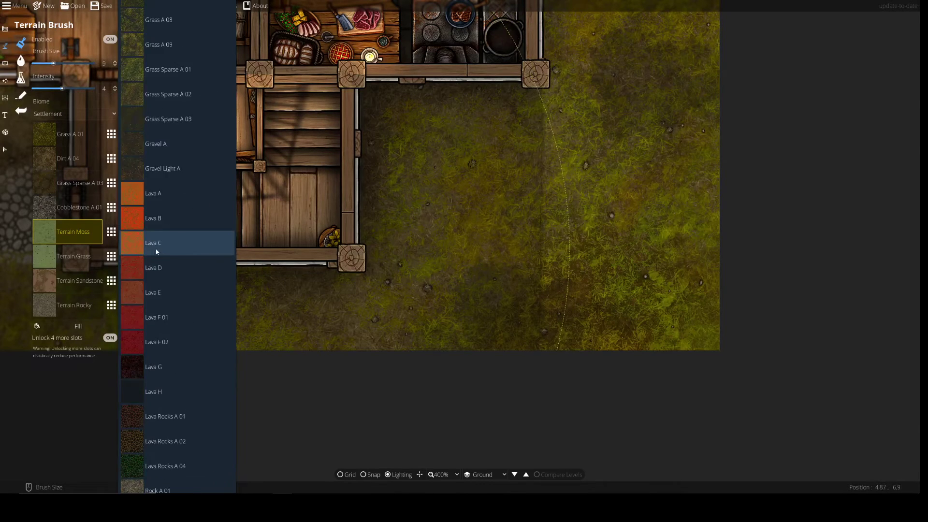
scroll(154, 252, down, 2)
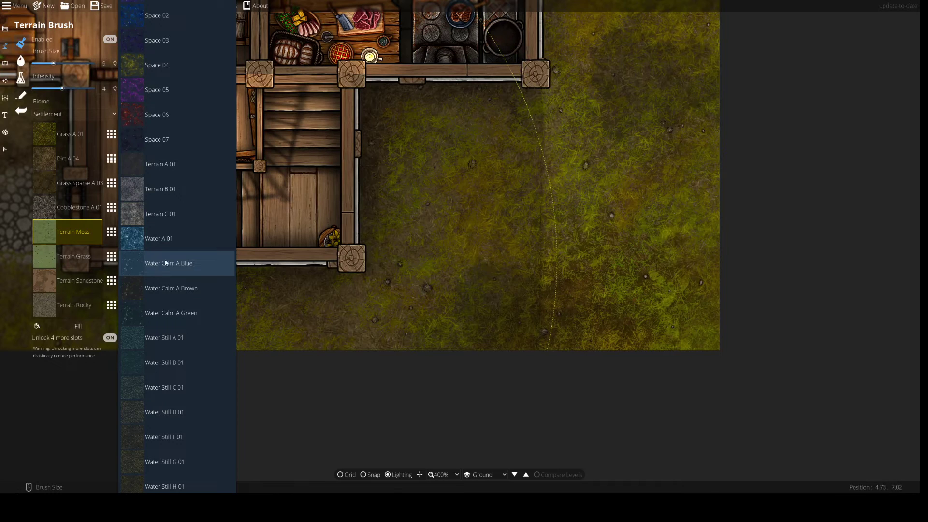
click(148, 263)
- With the grid shown and brush size 1, paint a calm blue water pond over two squares wide on the grass below the kitchen corner
scroll(409, 276, down, 8)
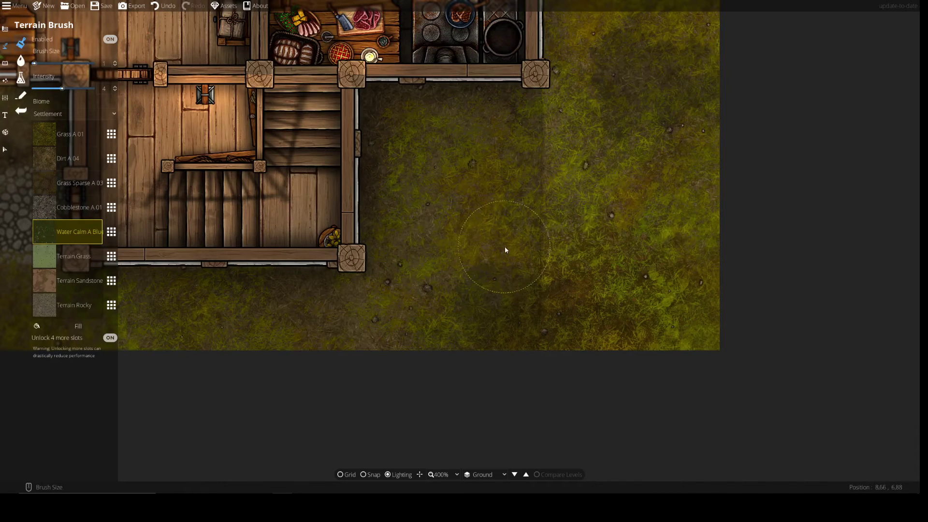
key(g)
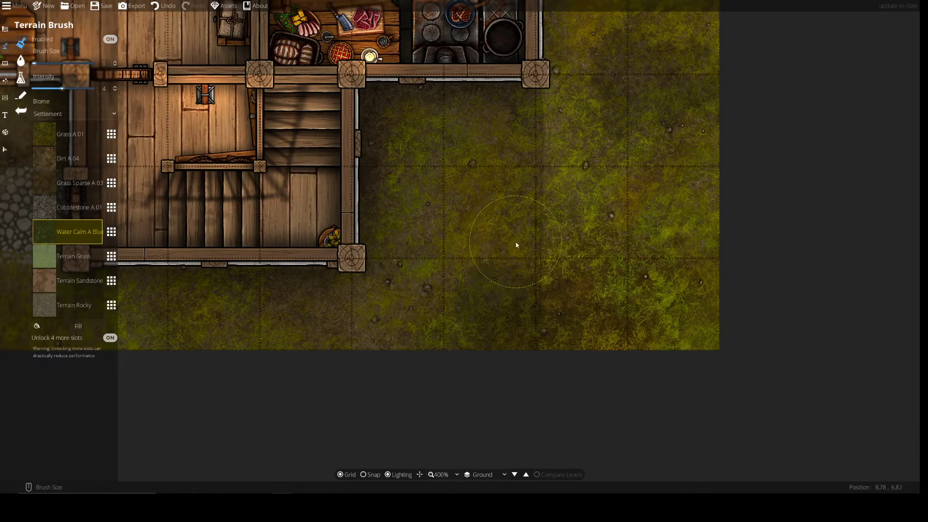
mouse_move(501, 220)
mouse_down()
mouse_move(480, 223)
mouse_move(475, 280)
mouse_move(484, 295)
mouse_move(529, 304)
mouse_move(569, 290)
mouse_move(570, 272)
mouse_move(527, 263)
mouse_move(530, 246)
mouse_move(561, 256)
mouse_move(572, 234)
mouse_move(529, 198)
mouse_move(462, 190)
mouse_move(452, 244)
mouse_move(487, 262)
mouse_move(609, 243)
mouse_move(610, 281)
mouse_move(618, 248)
mouse_move(576, 209)
mouse_move(544, 201)
mouse_move(597, 187)
mouse_move(618, 209)
mouse_move(620, 193)
mouse_move(566, 174)
mouse_move(515, 180)
mouse_move(572, 197)
mouse_move(582, 274)
mouse_move(511, 265)
mouse_move(488, 274)
mouse_up()
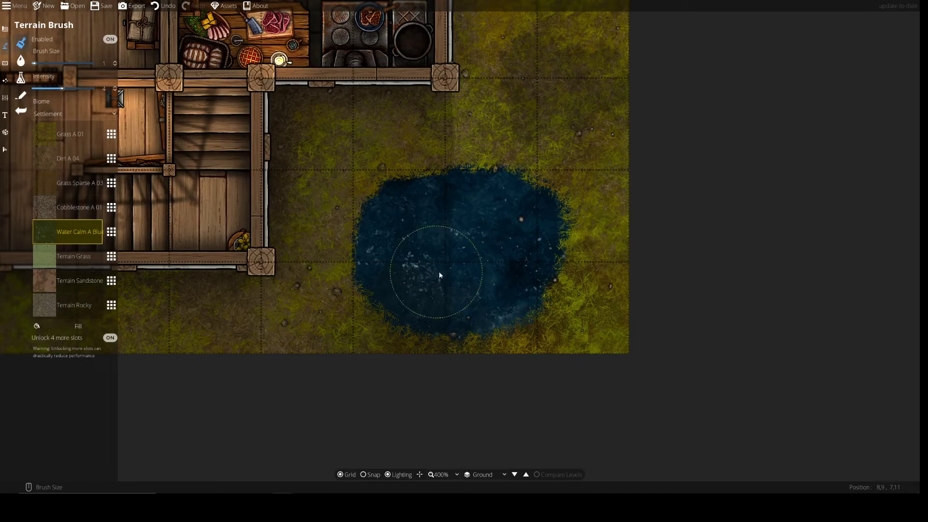
drag(474, 243, 461, 282)
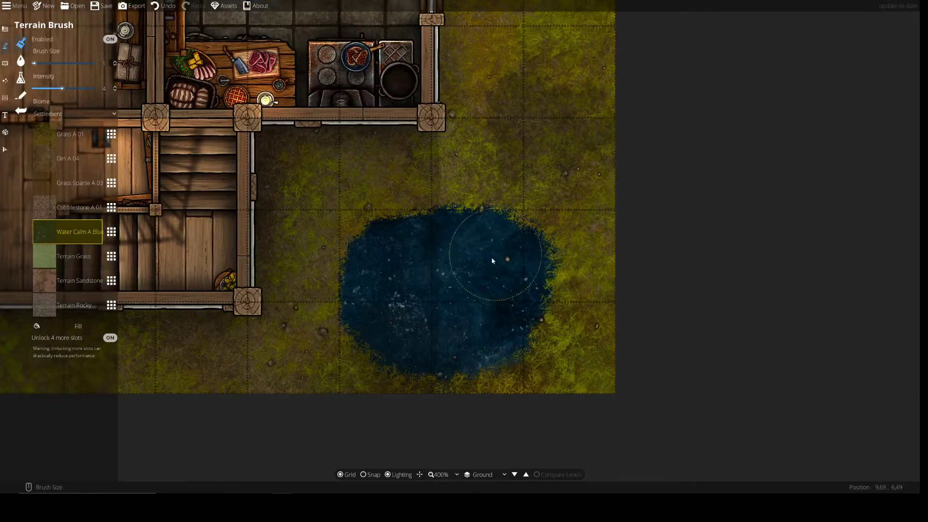
mouse_move(507, 261)
mouse_down()
mouse_move(516, 269)
mouse_move(508, 285)
mouse_move(455, 314)
mouse_move(394, 319)
mouse_move(385, 292)
mouse_up()
mouse_move(435, 242)
mouse_down()
mouse_move(368, 254)
mouse_move(383, 218)
mouse_move(489, 212)
mouse_move(534, 237)
mouse_move(550, 280)
mouse_move(527, 319)
mouse_move(484, 342)
mouse_move(397, 322)
mouse_move(359, 304)
mouse_up()
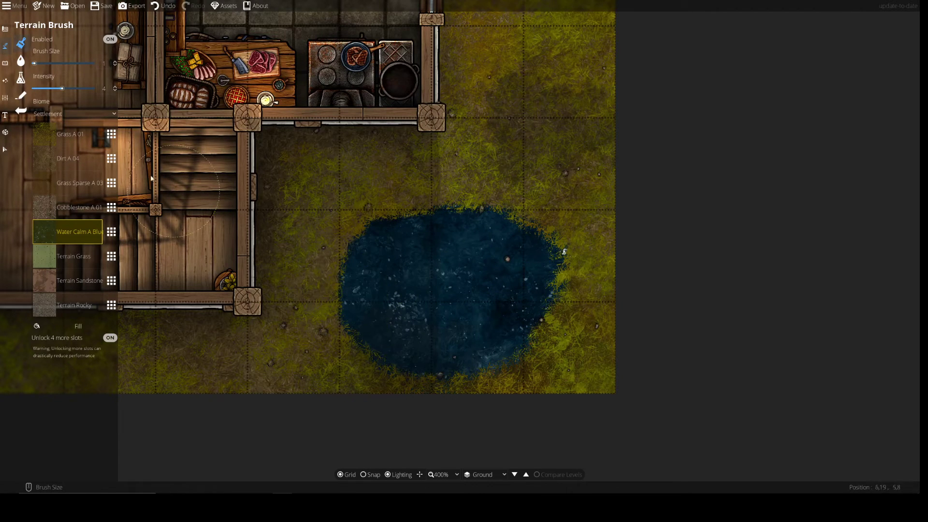
- Switch to the Path Tool and choose the Cliff Grass A 03 Thin path
click(5, 63)
click(4, 79)
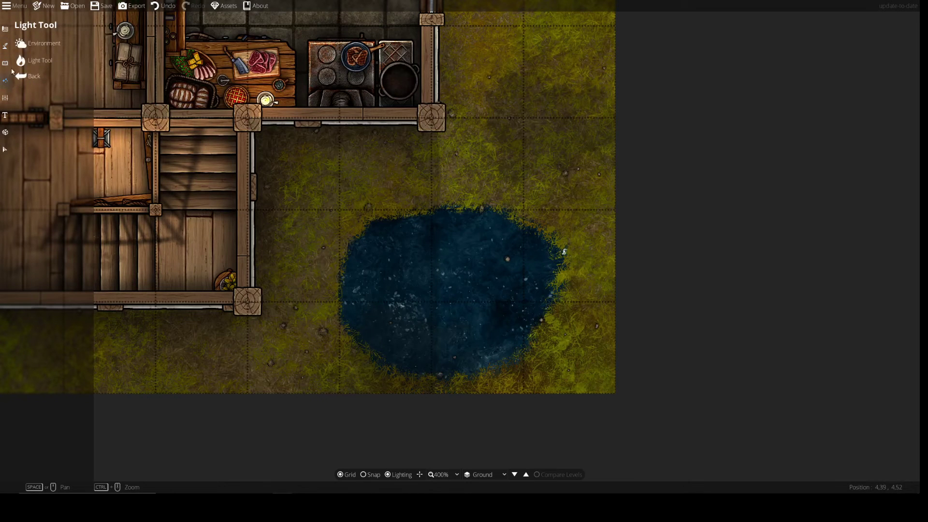
click(5, 64)
click(3, 49)
click(22, 77)
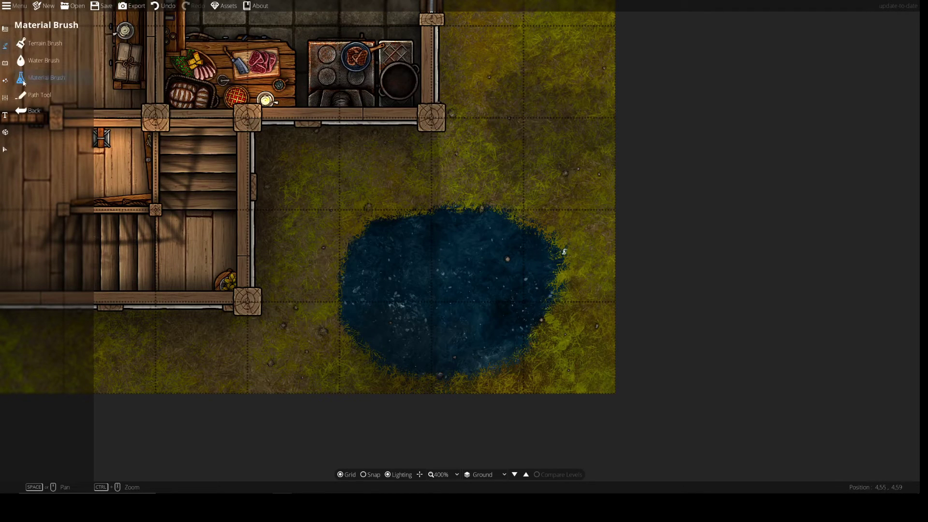
click(22, 94)
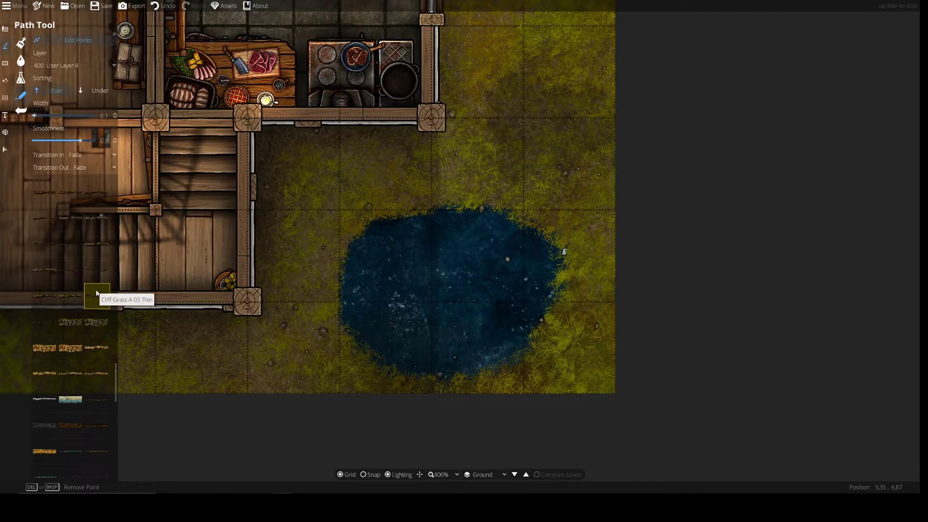
click(150, 299)
click(239, 292)
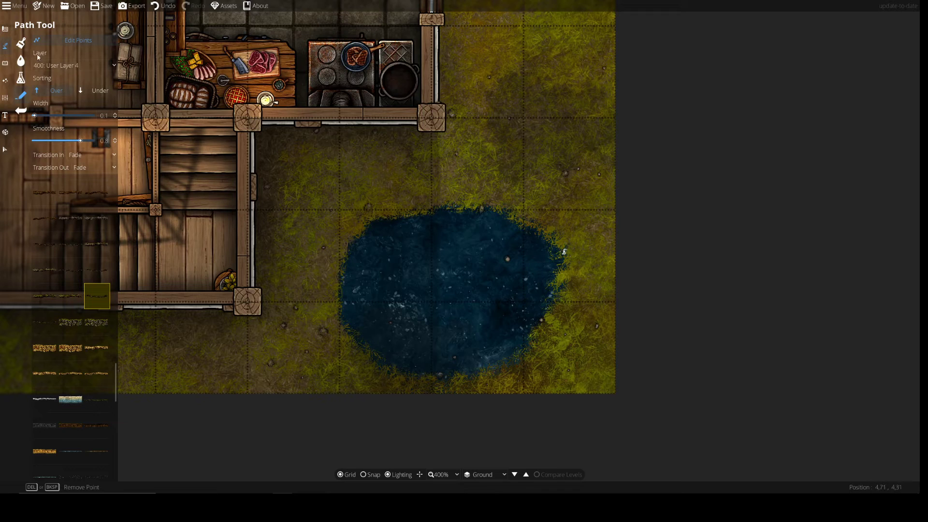
- Undo a trial cliff path at the pond's upper edge and set the path layer to 100: User Layer 1
click(481, 187)
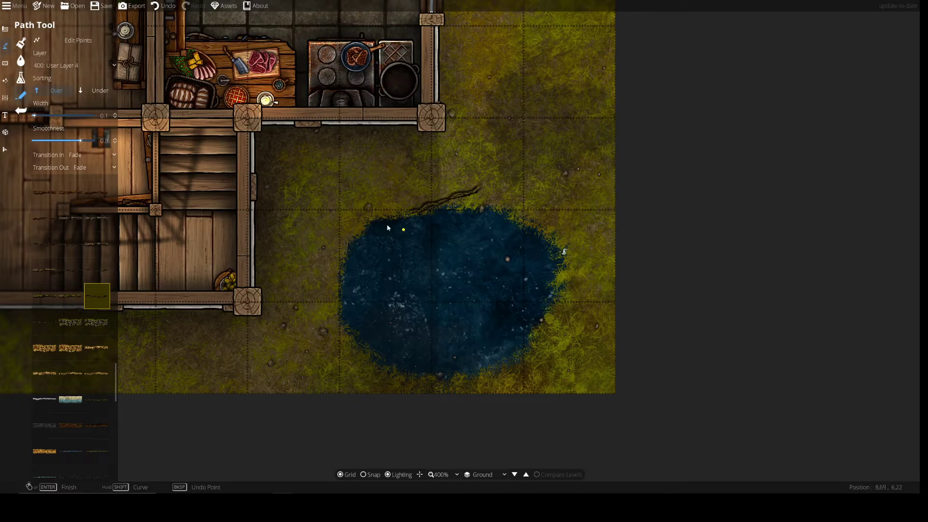
key(ctrl+z)
click(72, 65)
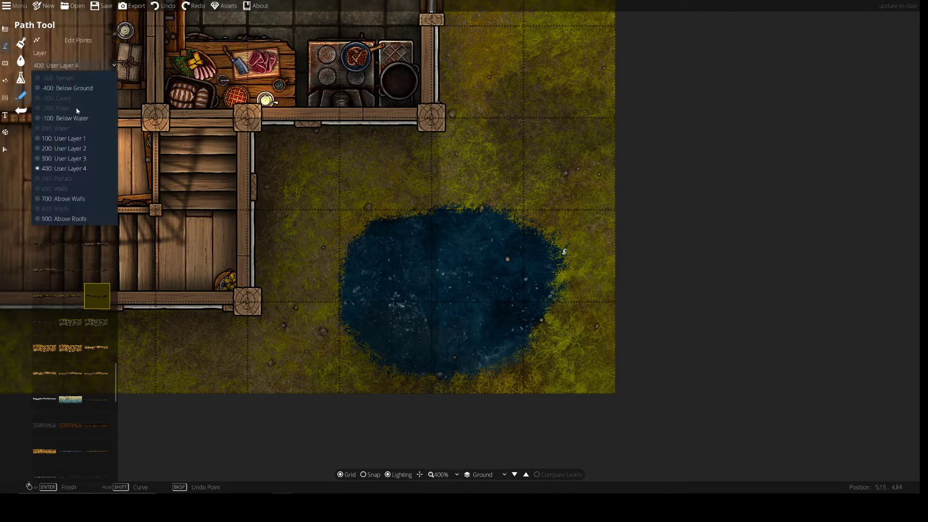
click(72, 140)
- Set the path width to 0.25 and try out the cliff edge along the pond's left shore
scroll(323, 252, up, 2)
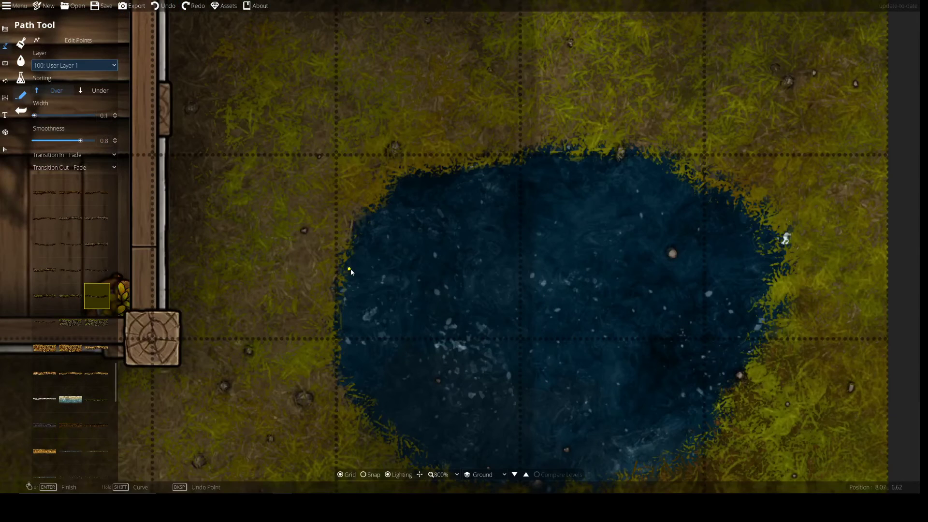
click(337, 353)
key(ctrl+z)
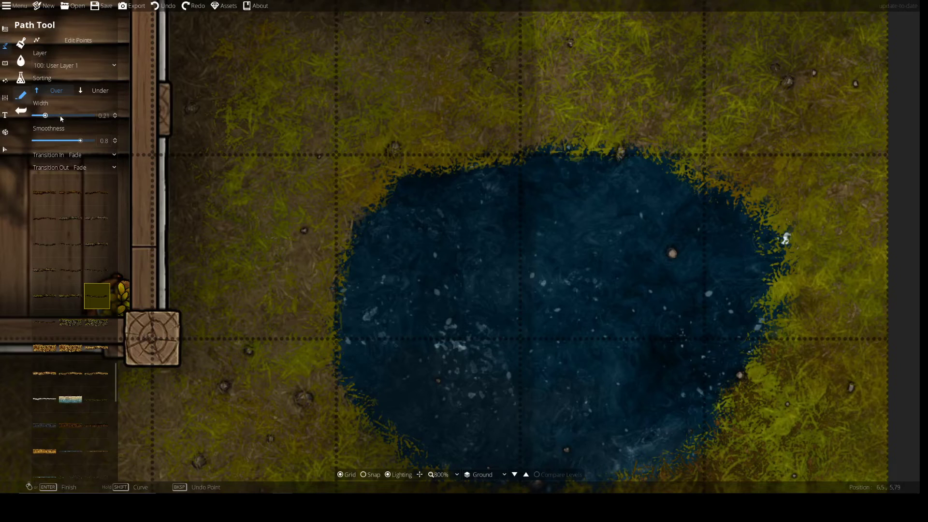
click(332, 355)
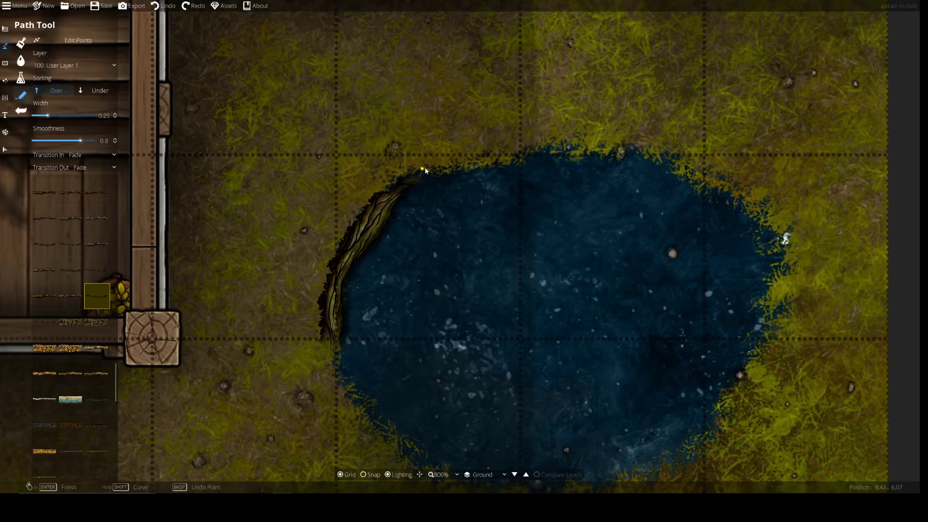
key(ctrl+z)
- Set both the path's Transition In and Transition Out to None
click(97, 167)
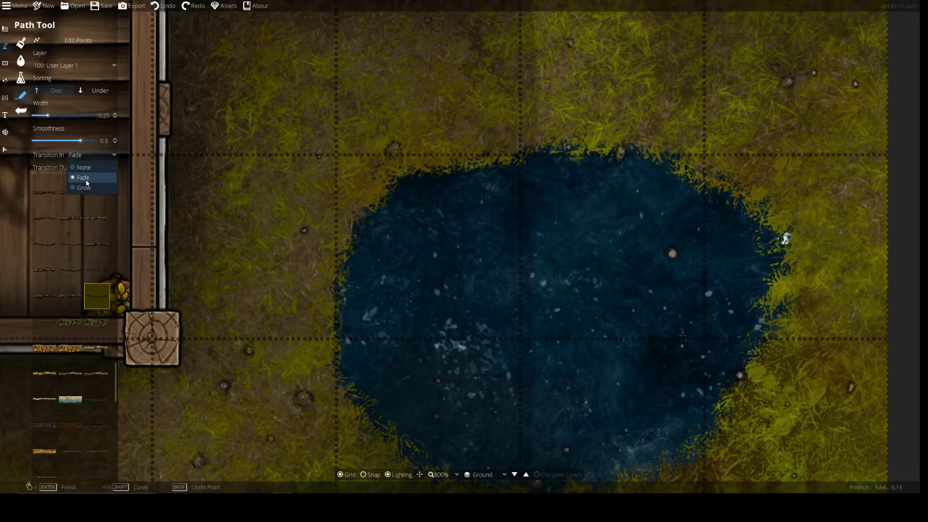
click(88, 180)
click(86, 169)
click(87, 179)
click(86, 156)
click(86, 169)
- Trace the cliff path from the pond's left shore along the upper edge and down the right shore
click(274, 297)
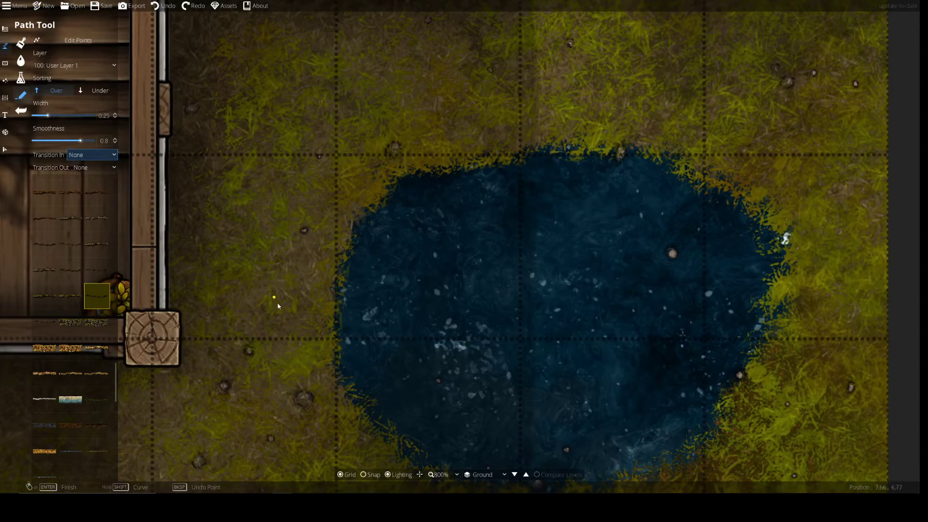
click(334, 341)
click(337, 284)
click(347, 257)
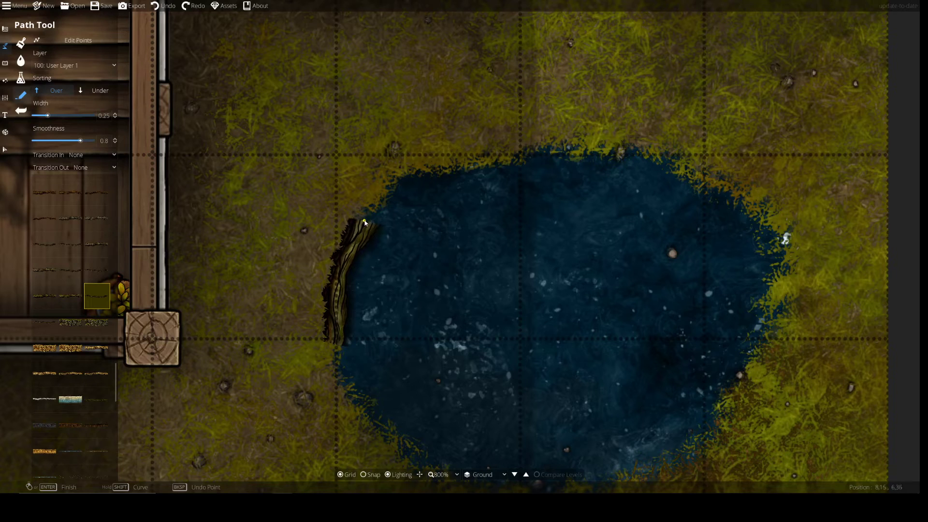
click(413, 172)
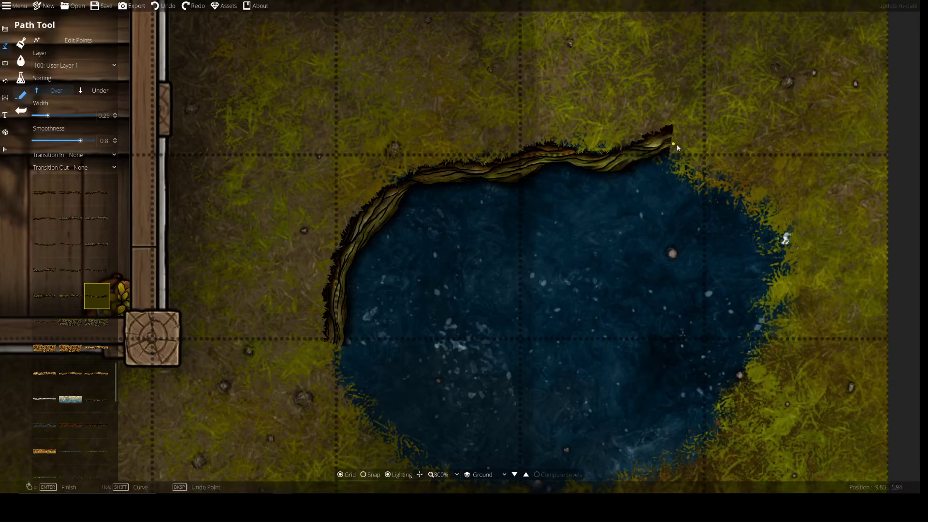
click(675, 145)
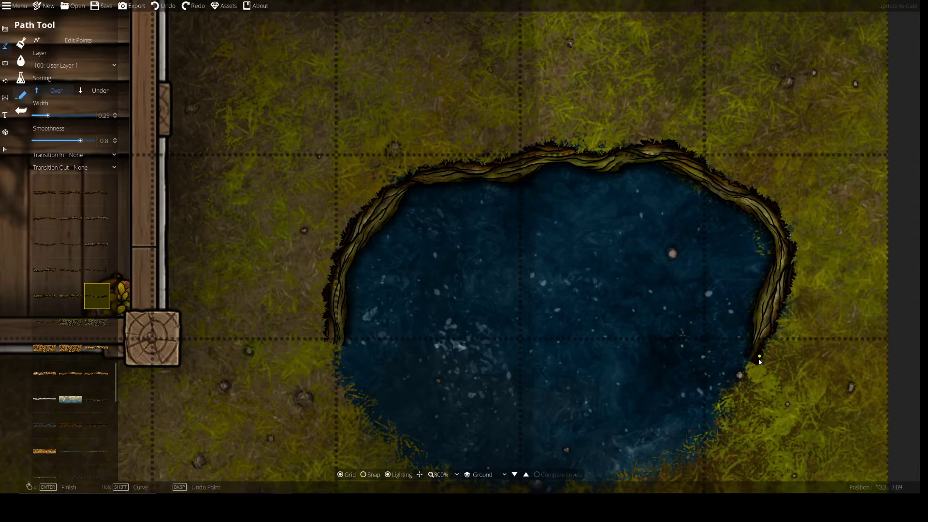
click(728, 407)
- Continue the cliff path around the pond's lower shore and close it at the starting point on the left shore
drag(727, 407, 722, 314)
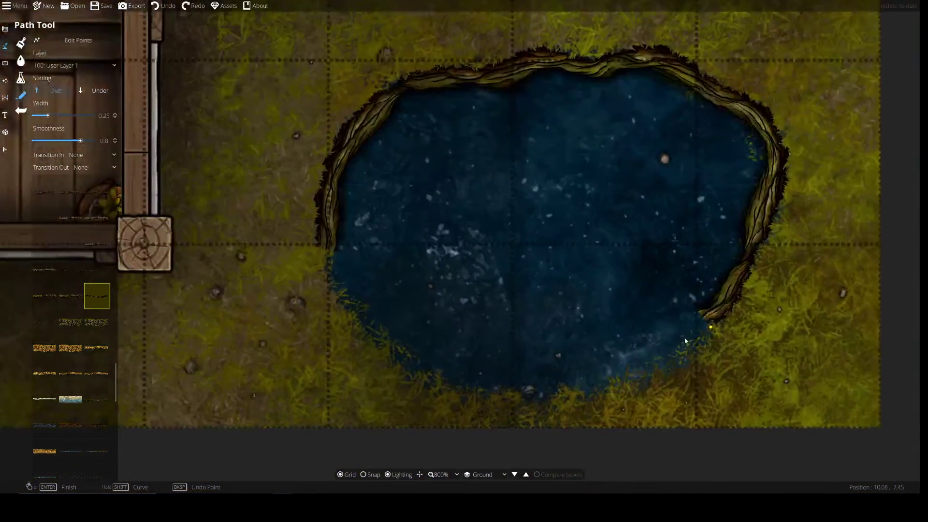
drag(685, 341, 522, 387)
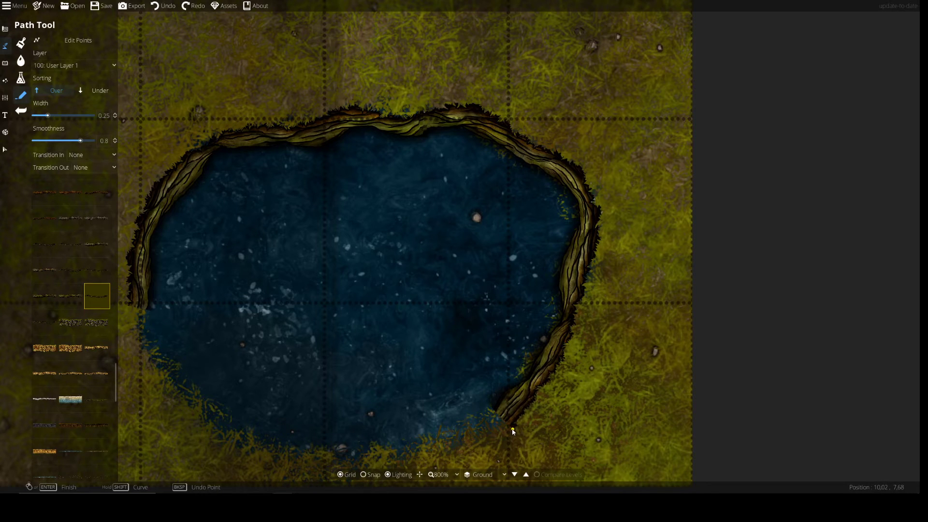
drag(511, 430, 575, 348)
click(575, 349)
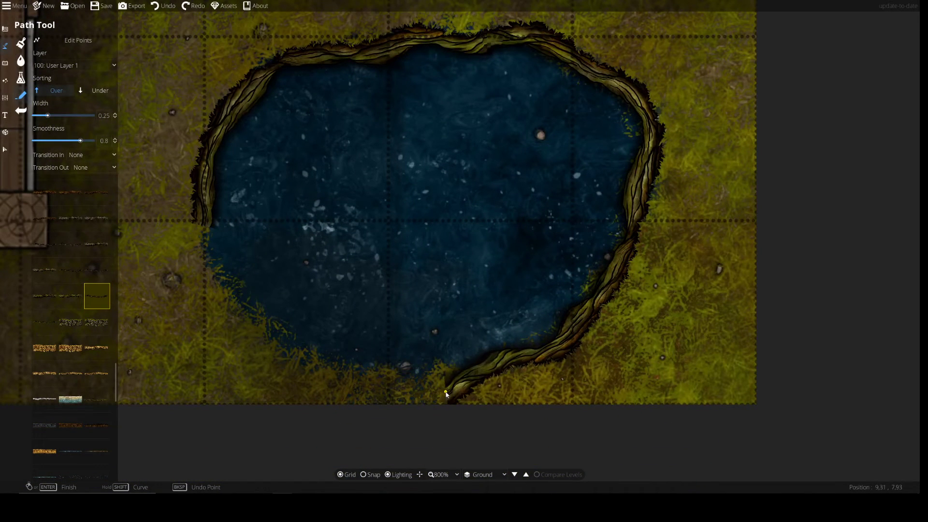
click(361, 373)
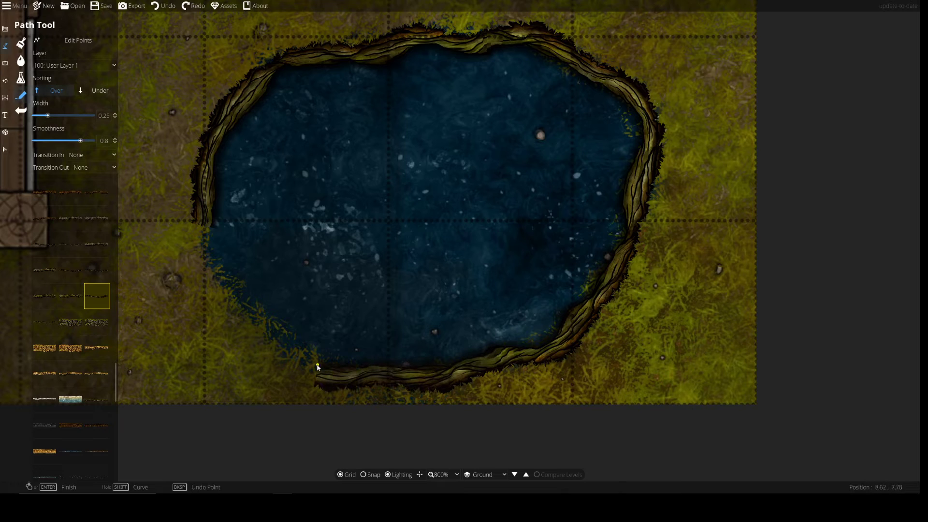
click(311, 366)
click(262, 325)
click(210, 286)
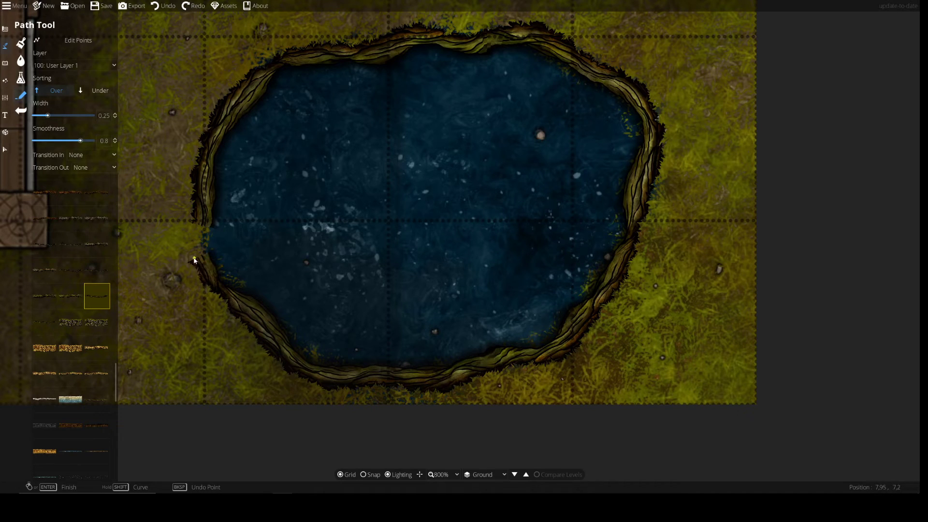
mouse_move(192, 243)
mouse_down()
mouse_move(194, 222)
mouse_move(281, 238)
mouse_up()
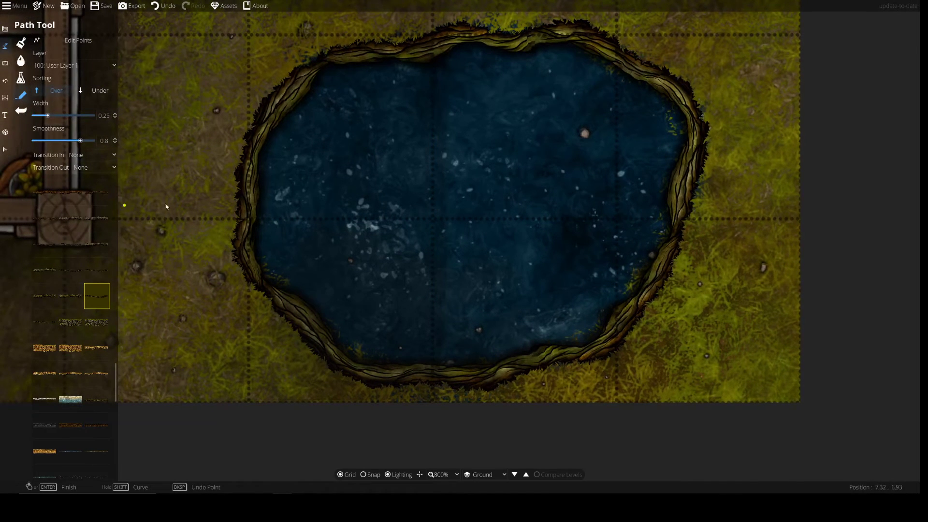
- Return to the Terrain Brush, undo the last change, and retouch the calm blue water inside the pond
key(w)
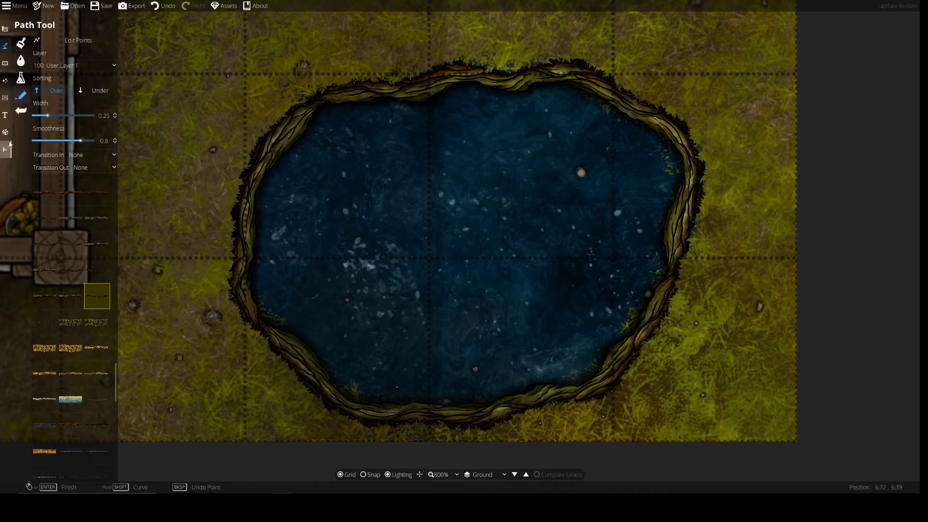
click(21, 43)
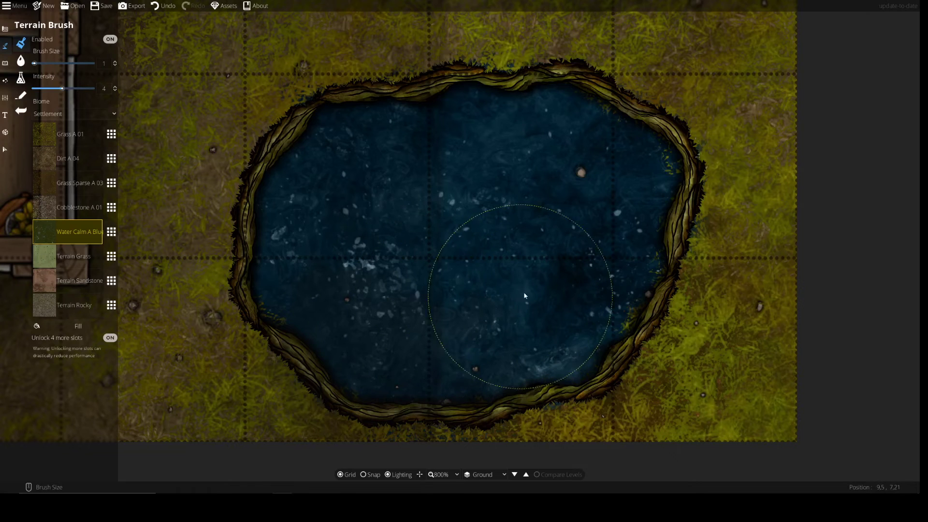
key(ctrl+z)
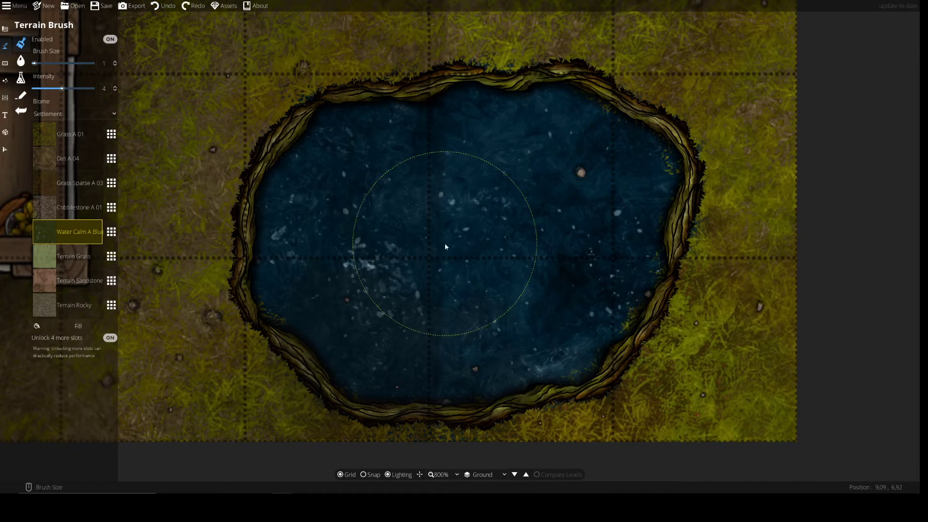
click(488, 262)
mouse_move(518, 222)
mouse_down()
mouse_move(478, 375)
mouse_move(440, 446)
mouse_up()
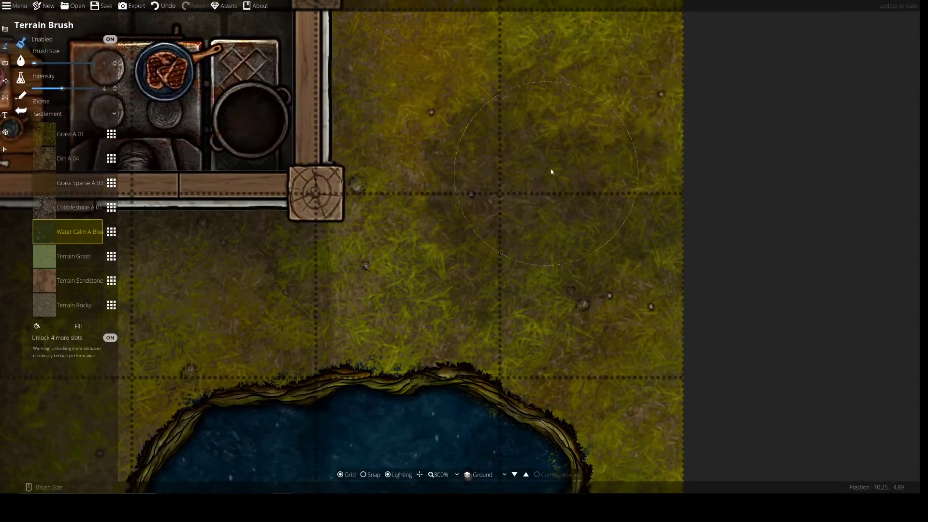
- Try a dab of calm blue water on the grass beside the house and undo it
click(560, 161)
drag(559, 161, 559, 160)
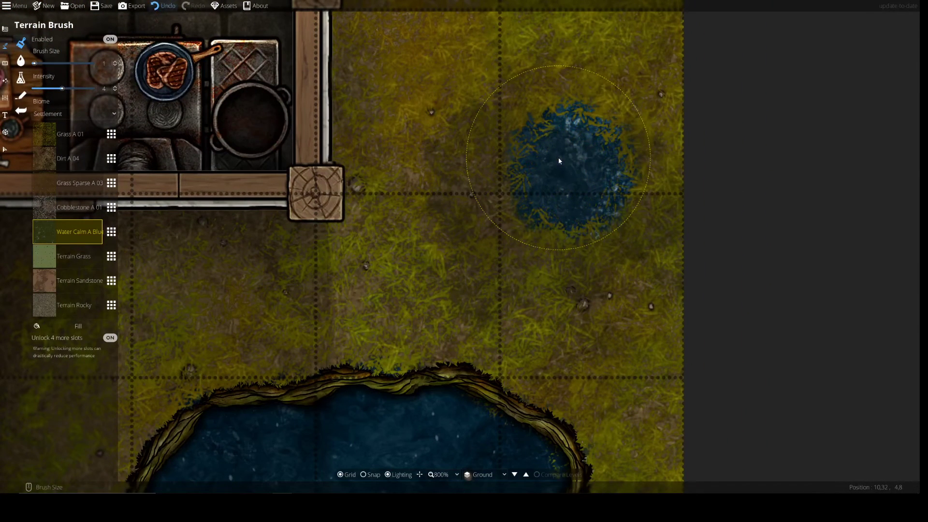
key(ctrl+z)
key(ctrl+z)
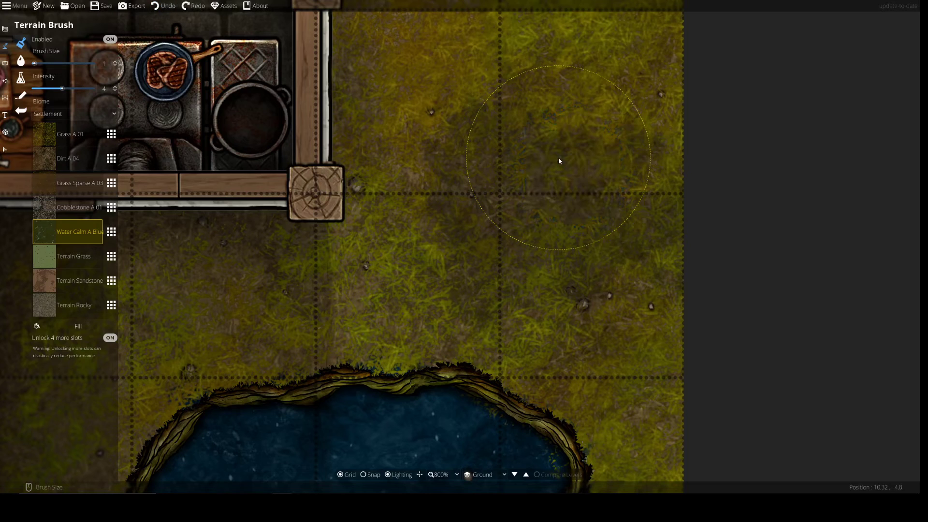
drag(559, 161, 559, 161)
key(ctrl+z)
key(ctrl+z)
key(ctrl+z)
key(ctrl+z)
- Try retouching the water on the pond's right side and undo the strokes
drag(480, 328, 528, 102)
drag(517, 244, 517, 244)
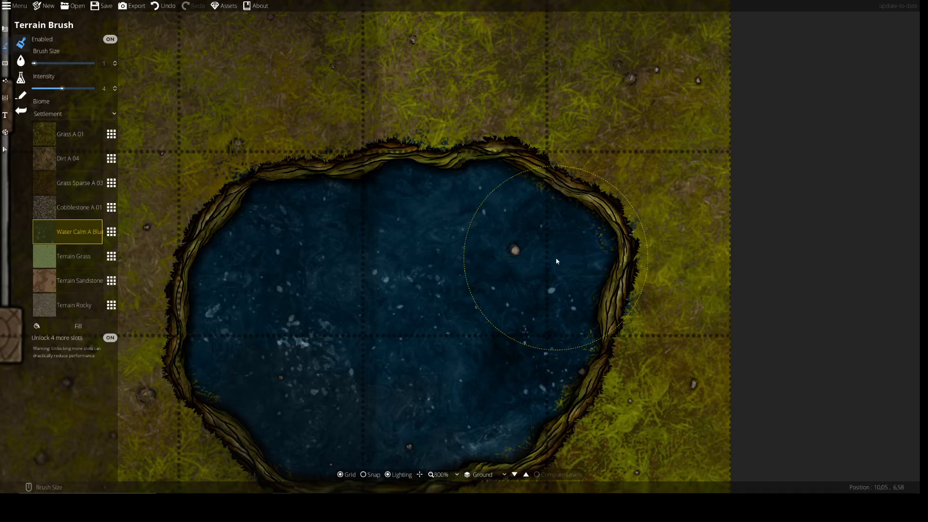
key(ctrl+z)
mouse_move(514, 280)
mouse_down()
mouse_move(518, 225)
mouse_move(503, 187)
mouse_up()
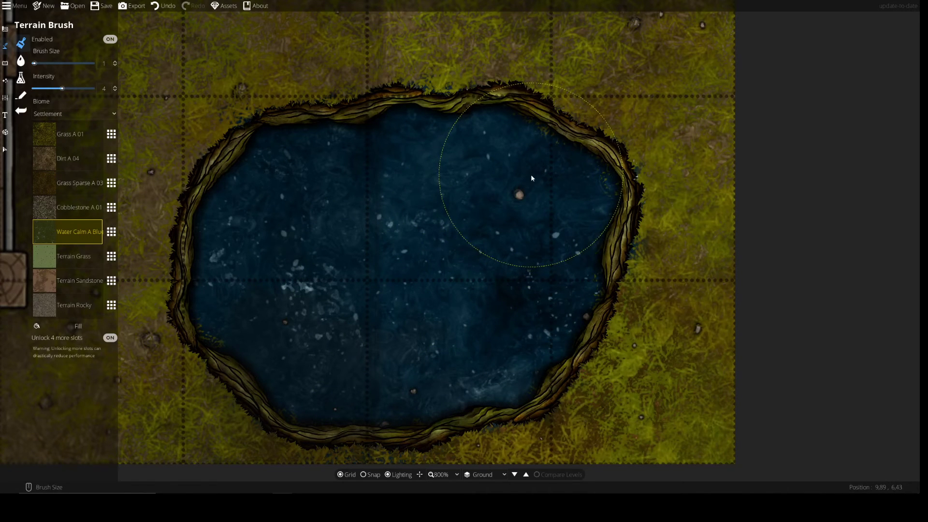
key(ctrl+z)
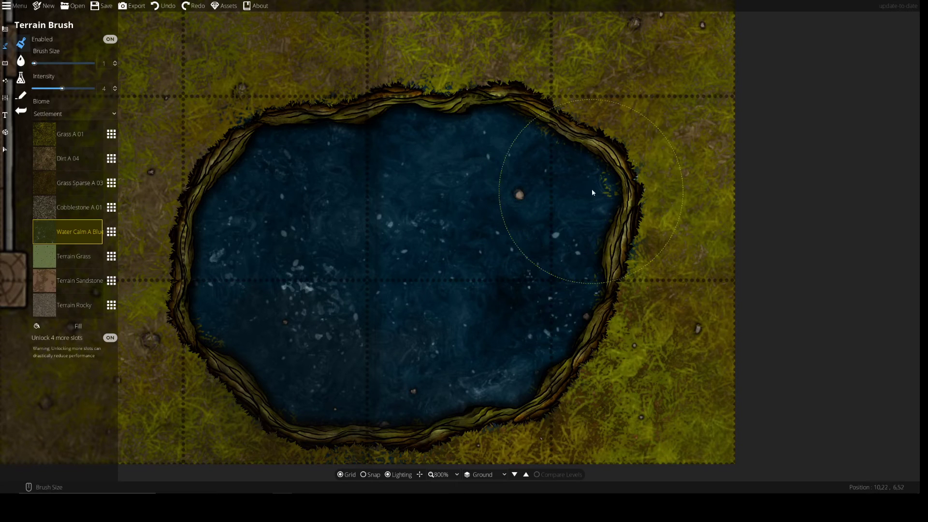
- Open the Path Tool and look through the path textures for one that suits the water's edge
click(20, 97)
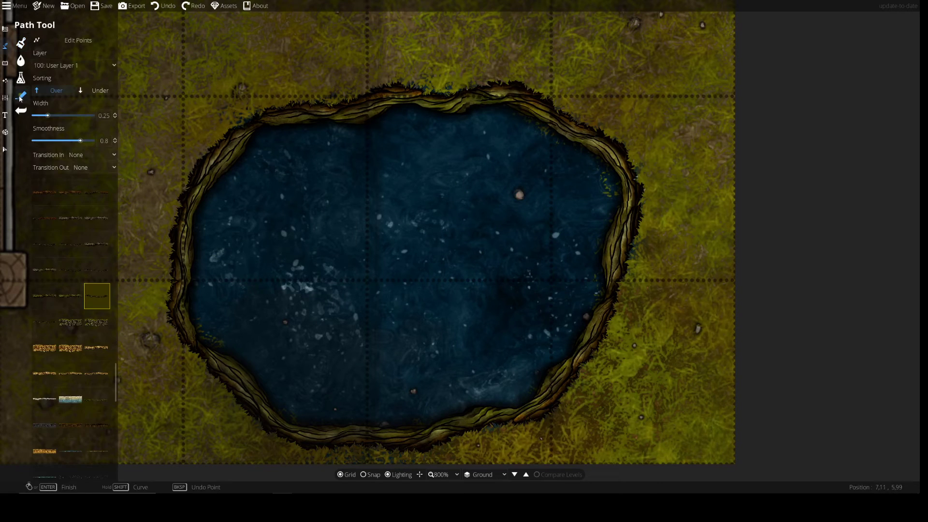
scroll(44, 219, down, 10)
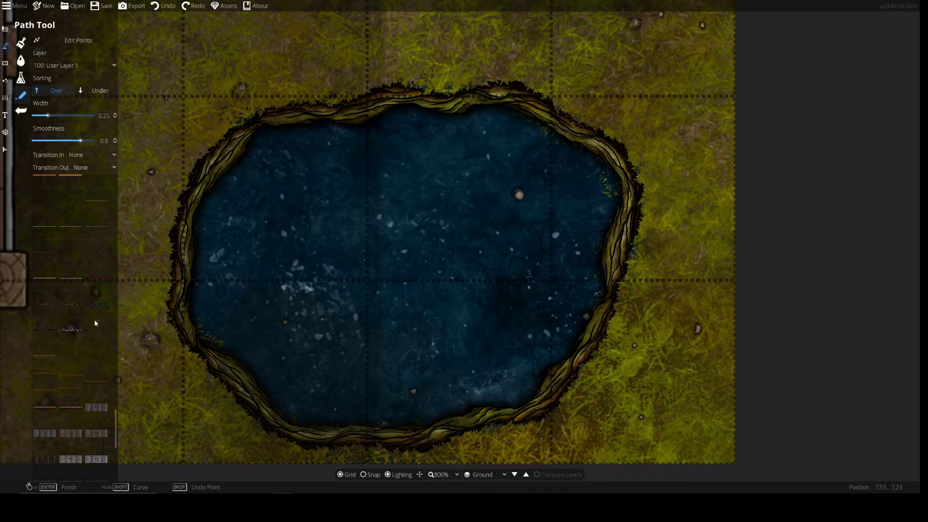
scroll(94, 251, up, 5)
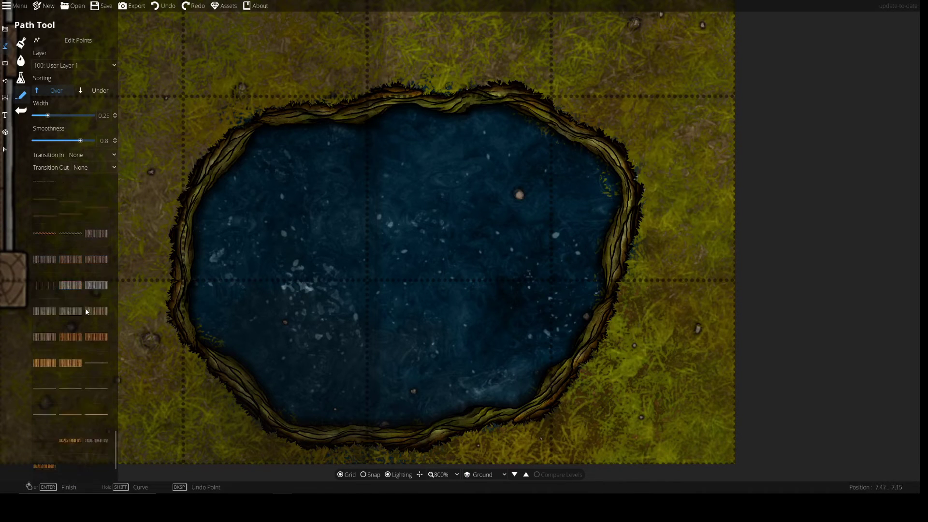
scroll(82, 302, up, 6)
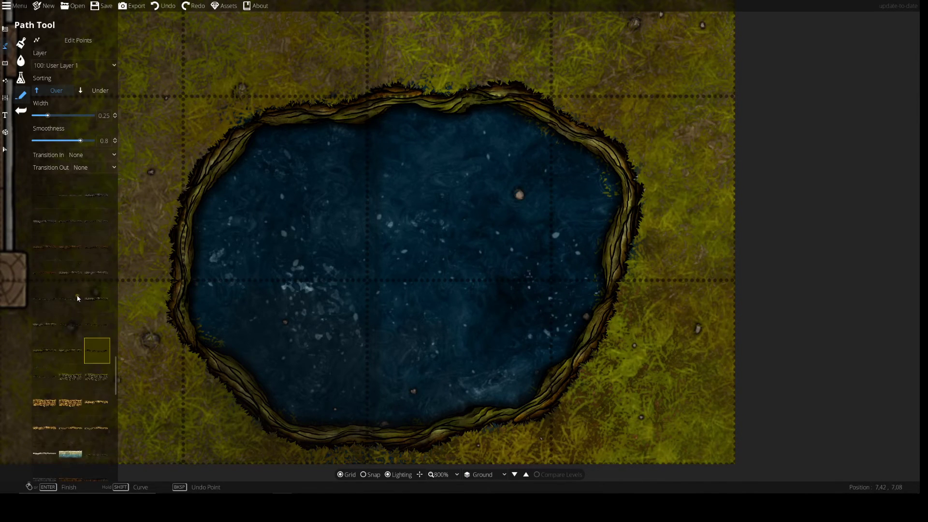
scroll(79, 286, up, 5)
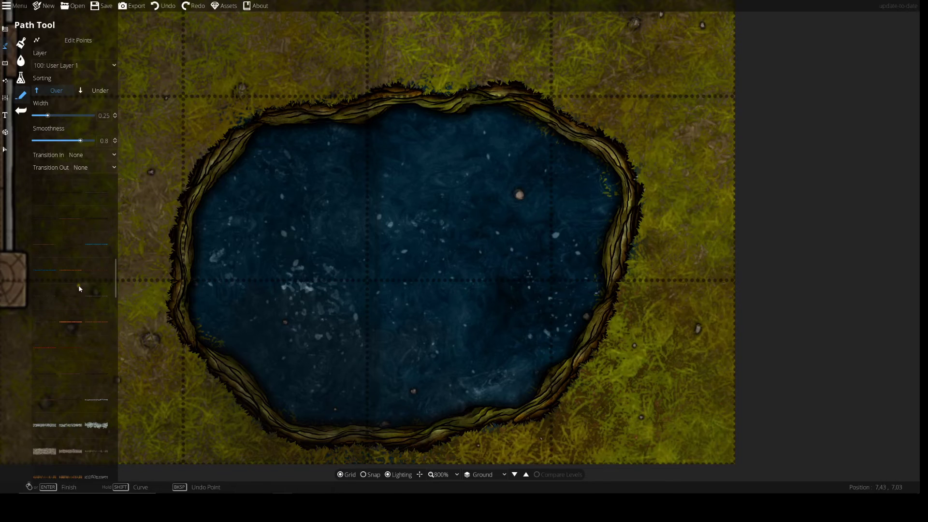
scroll(68, 286, up, 5)
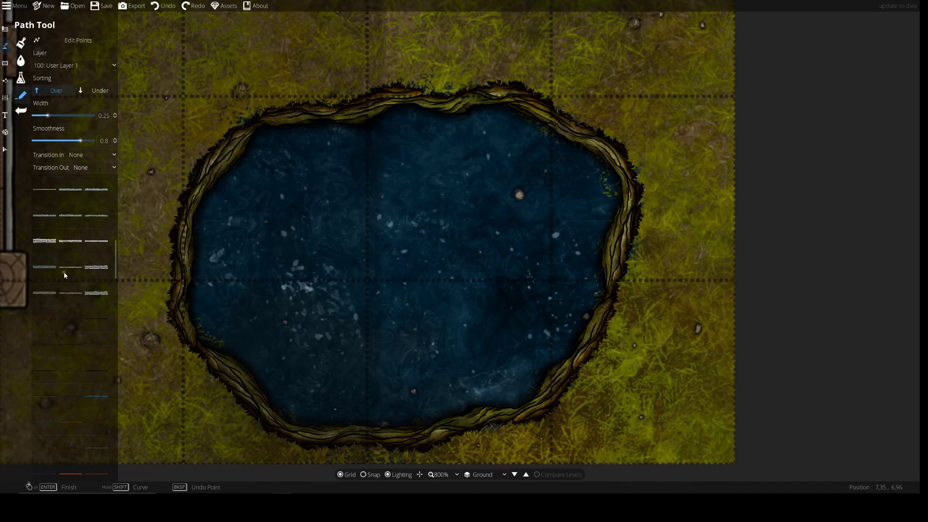
scroll(85, 310, up, 4)
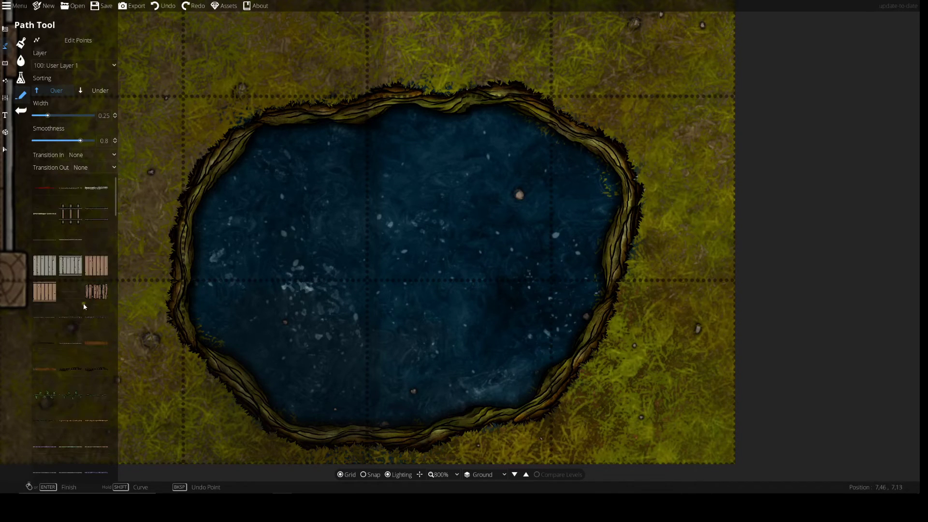
- Try a short path with a different texture over the pond's left shore and undo it
click(89, 314)
click(180, 296)
right_click(276, 283)
key(ctrl+z)
- Choose the white water ripple path texture and set the path's Sorting to Under
scroll(77, 314, down, 6)
scroll(73, 313, down, 8)
scroll(73, 313, down, 7)
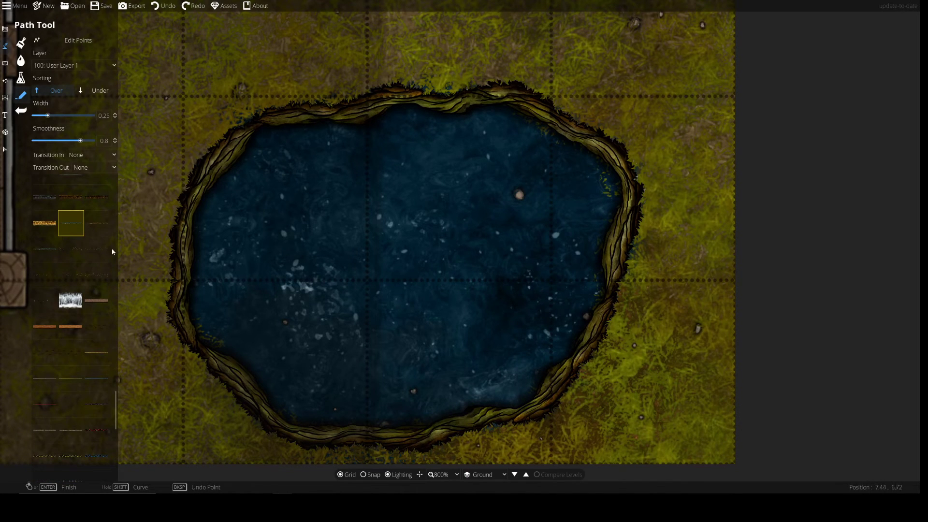
drag(273, 300, 306, 267)
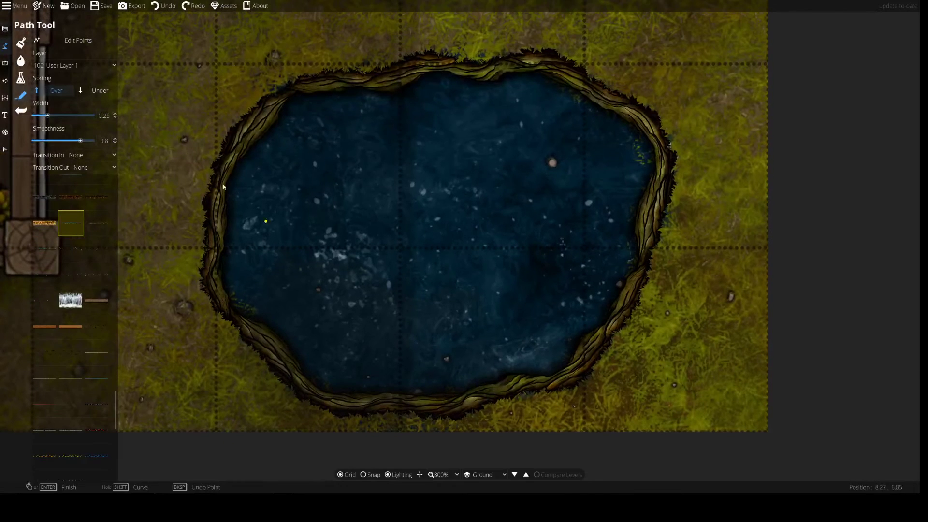
click(105, 91)
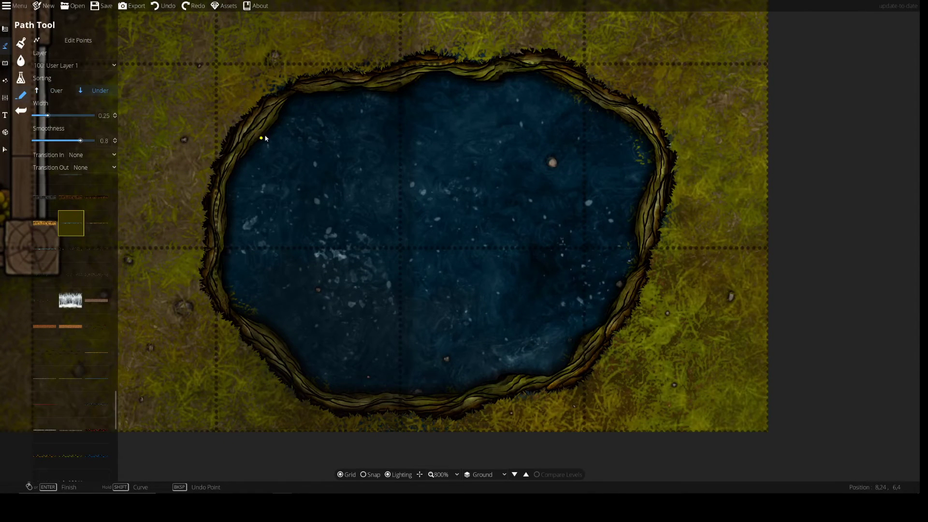
- Trace the water ripple path just inside the cliff edge, from the pond's upper shore counterclockwise all the way around
click(468, 85)
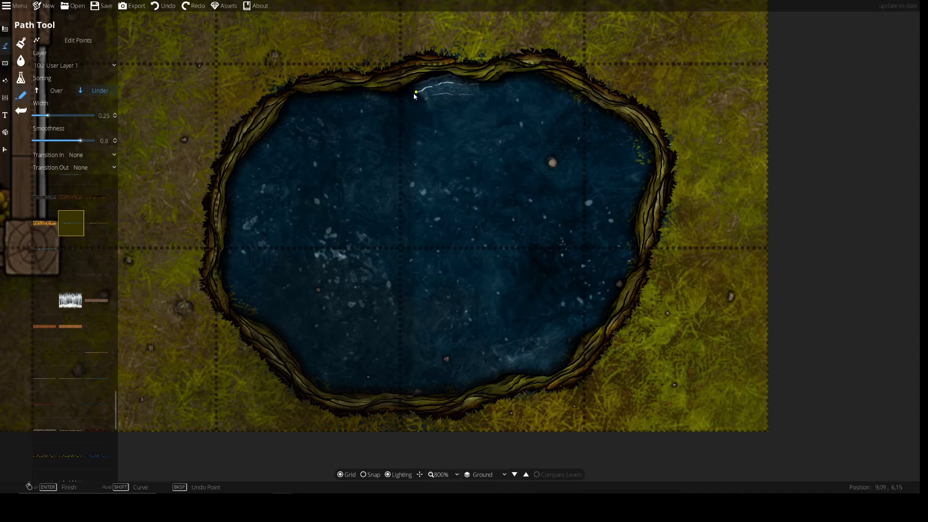
click(309, 103)
click(277, 135)
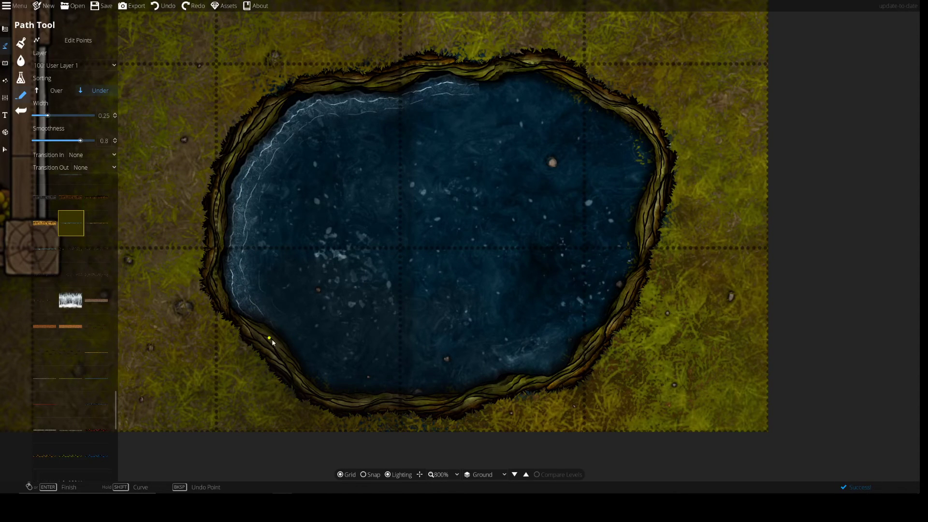
drag(297, 365, 338, 396)
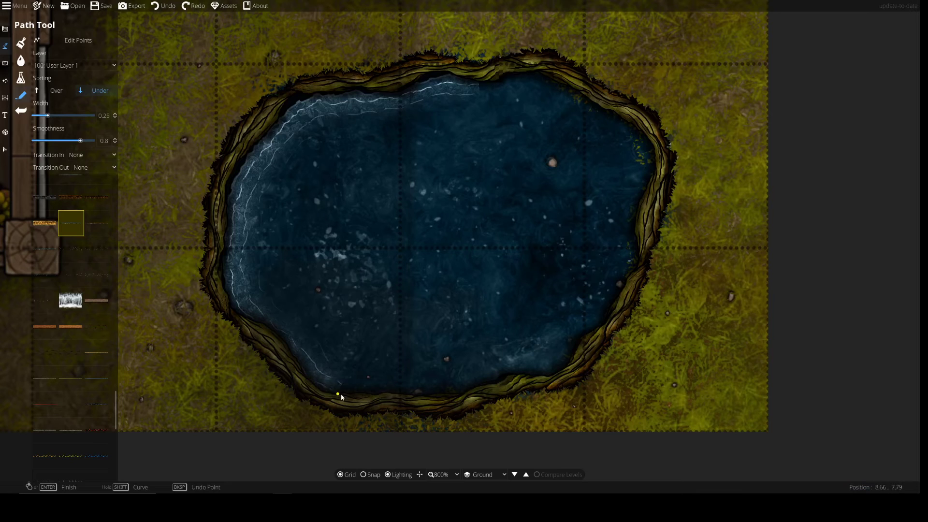
drag(419, 399, 526, 381)
mouse_move(575, 354)
mouse_down()
mouse_move(605, 294)
mouse_move(591, 266)
mouse_move(557, 261)
mouse_move(613, 259)
mouse_move(539, 260)
mouse_move(601, 250)
mouse_move(619, 257)
mouse_move(560, 250)
mouse_move(543, 255)
mouse_move(628, 253)
mouse_move(649, 168)
mouse_move(632, 132)
mouse_move(594, 102)
mouse_move(518, 75)
mouse_up()
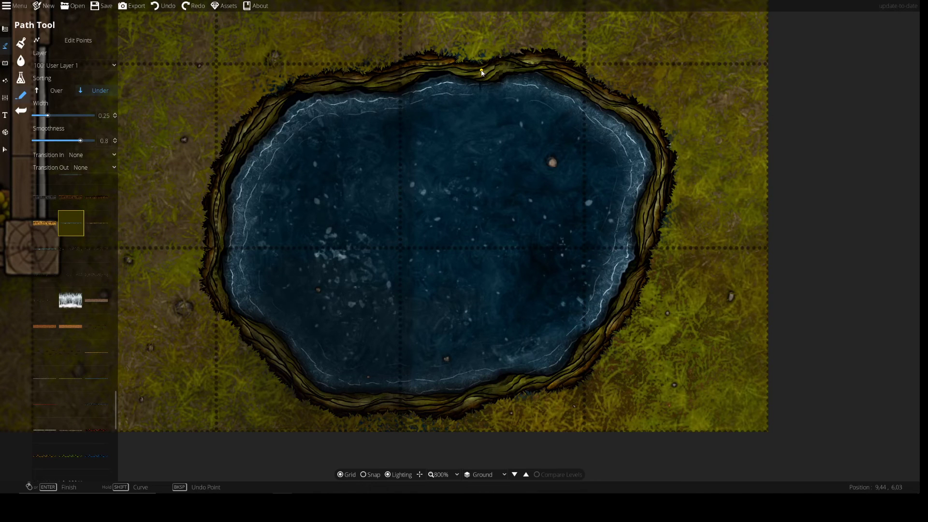
- Examine the rippled pond up close and in relation to the house and surrounding grass
scroll(466, 236, down, 4)
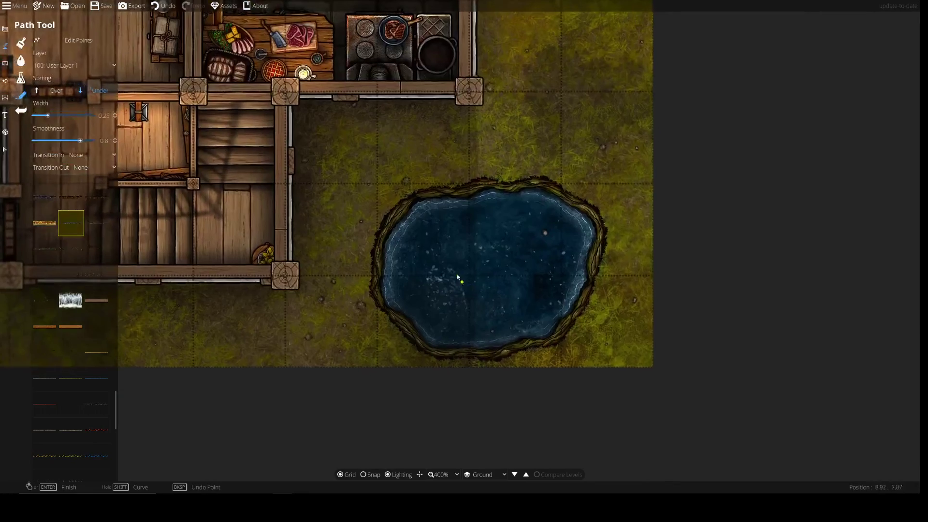
scroll(443, 210, down, 5)
scroll(476, 260, up, 6)
drag(476, 260, 441, 225)
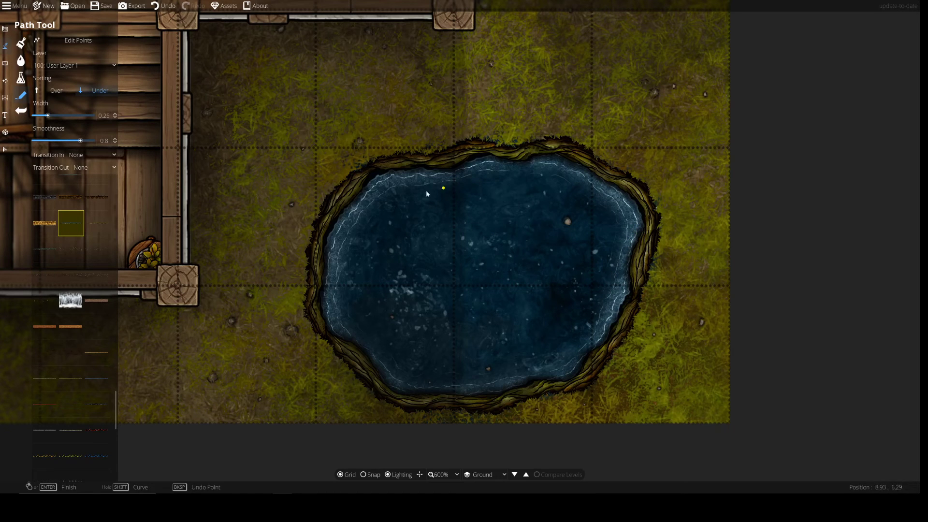
drag(354, 244, 408, 164)
drag(309, 260, 487, 224)
drag(639, 153, 495, 255)
scroll(541, 234, down, 3)
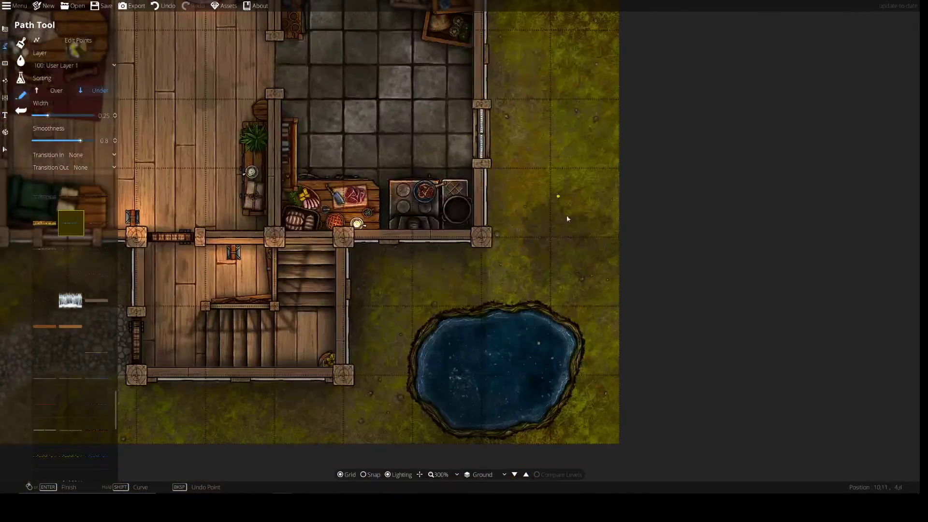
drag(470, 162, 495, 298)
- Switch to the Object Tool, filter the library by the [FA] Trees tag and pick a dark leafy tree canopy
click(5, 63)
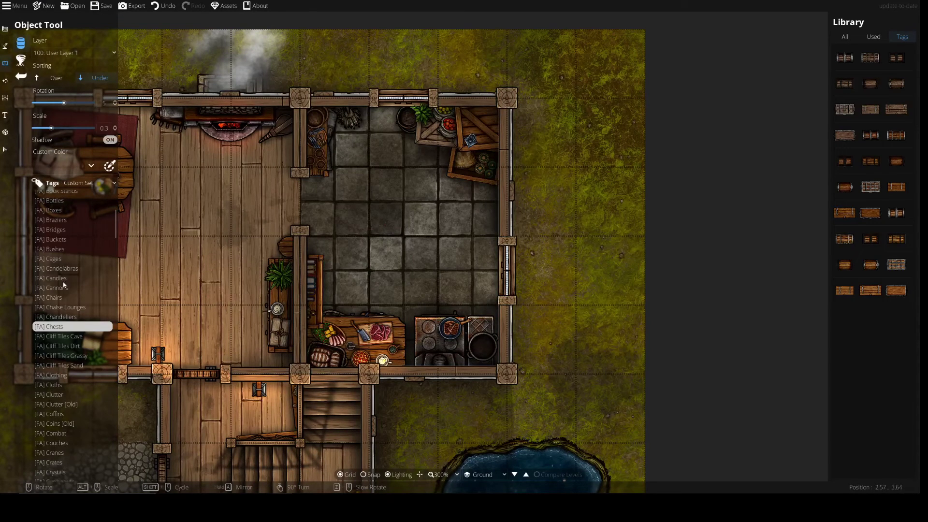
scroll(80, 327, down, 10)
click(73, 347)
scroll(71, 390, down, 8)
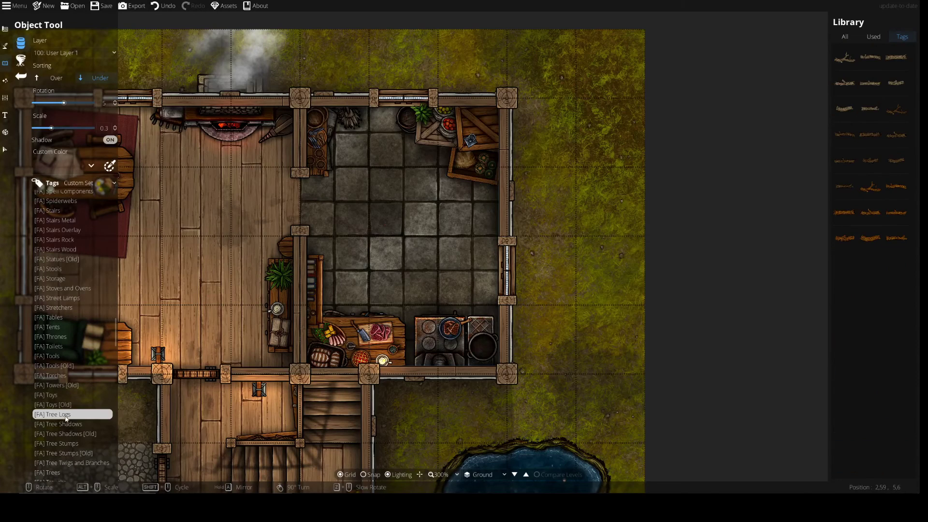
click(68, 424)
click(65, 434)
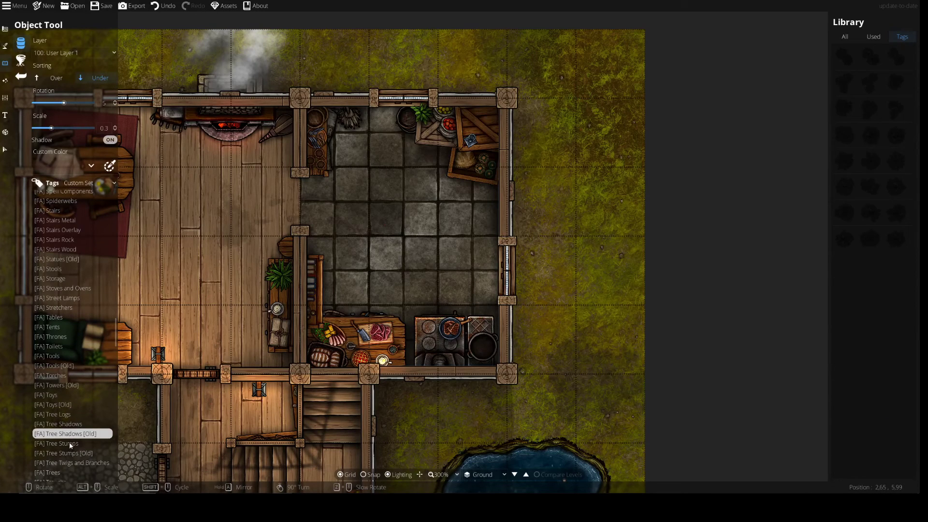
click(68, 443)
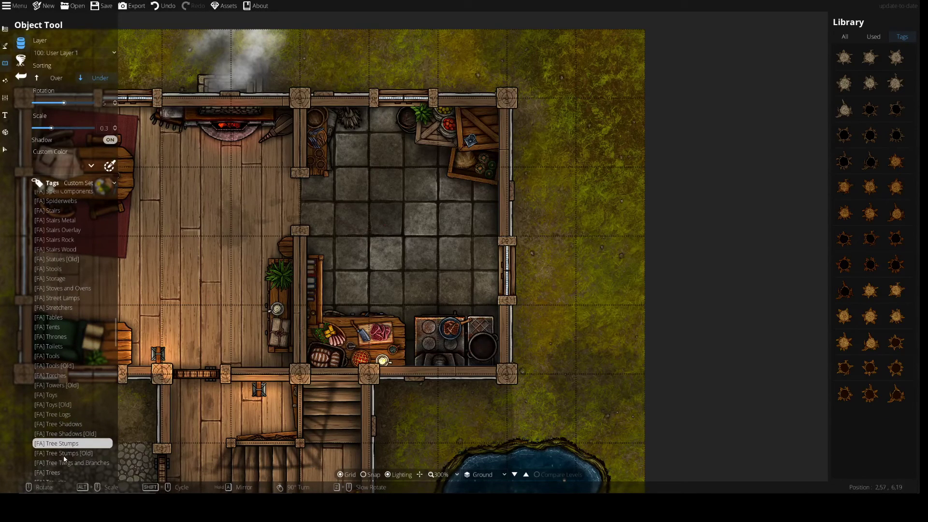
click(61, 473)
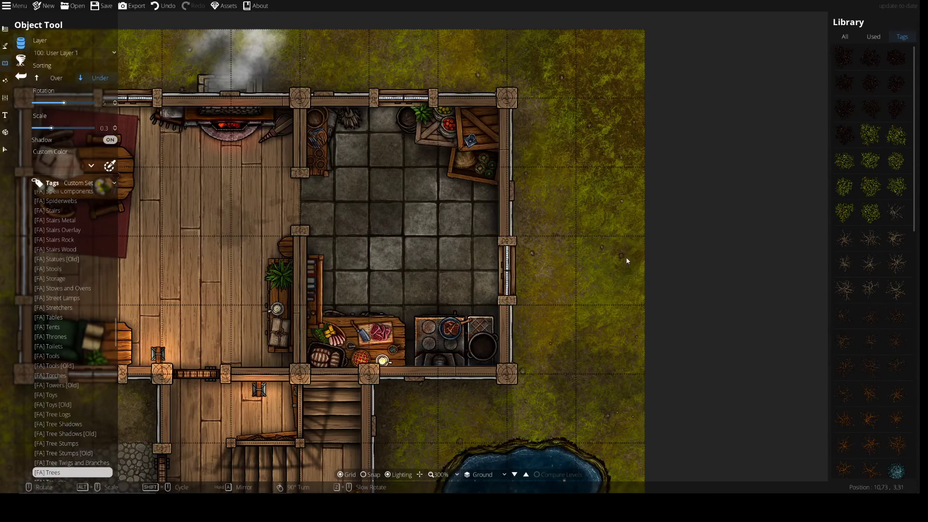
click(870, 110)
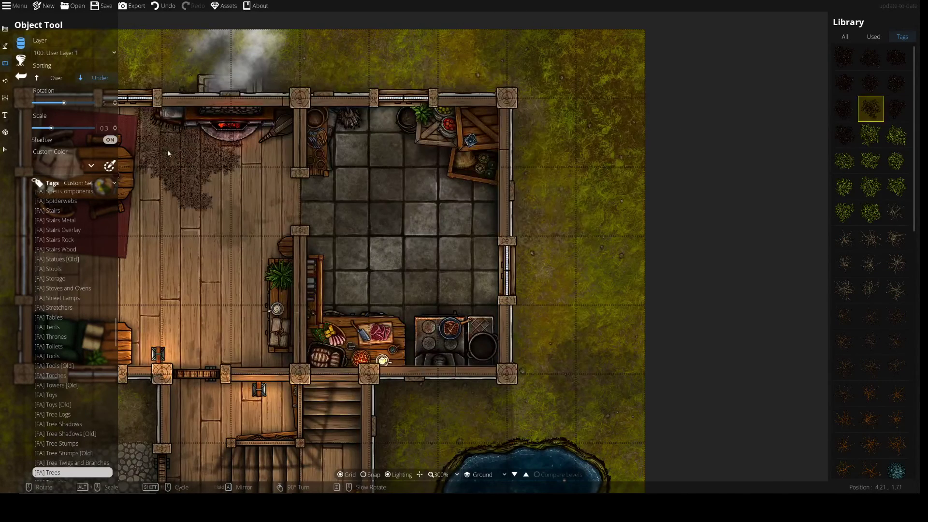
- Set the tree's custom color to an opaque dark green with R 73, G 114, B 8
click(65, 172)
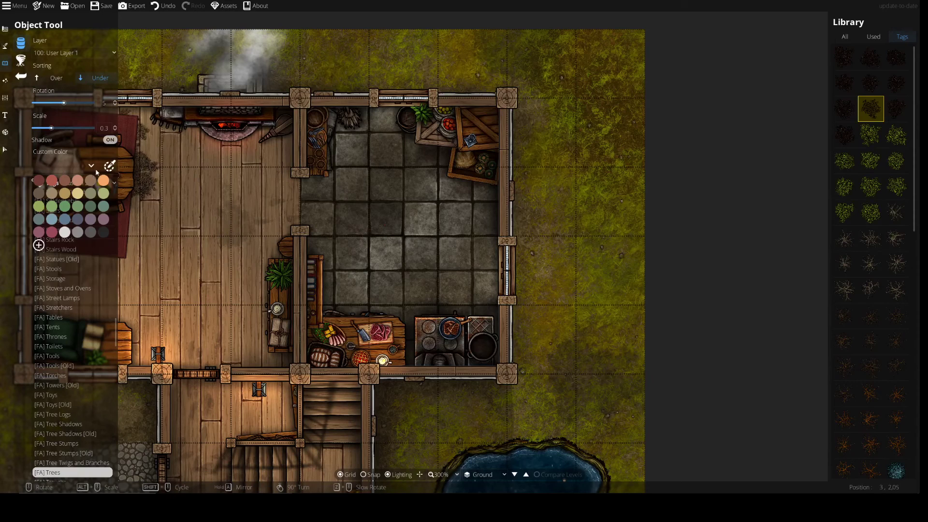
right_click(92, 184)
drag(135, 206, 120, 227)
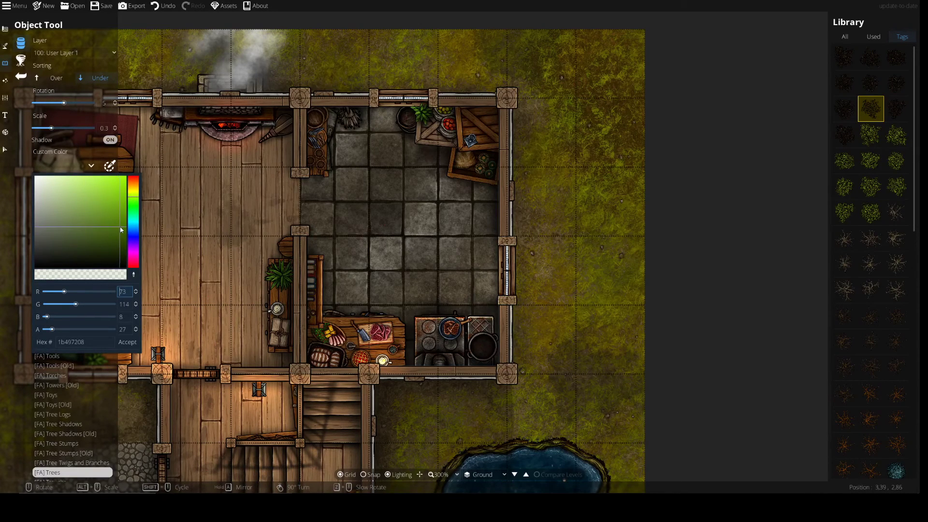
click(127, 342)
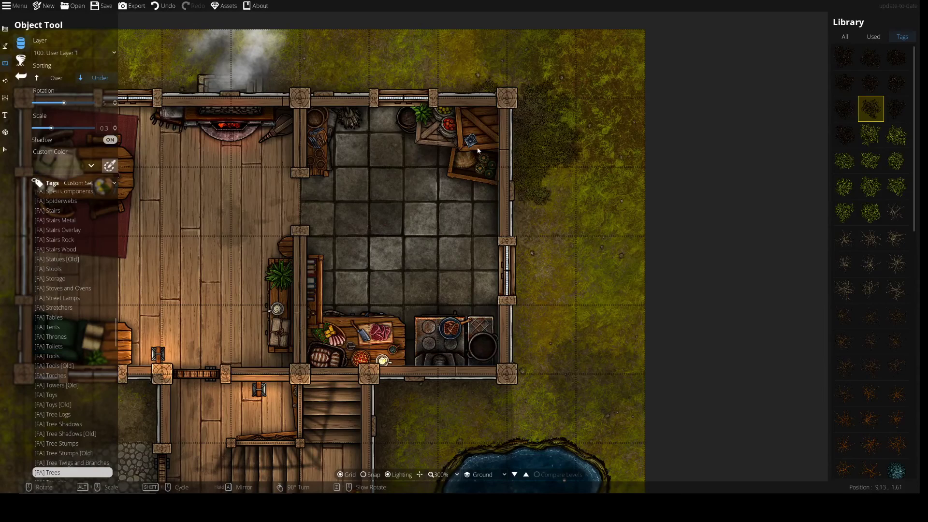
click(91, 166)
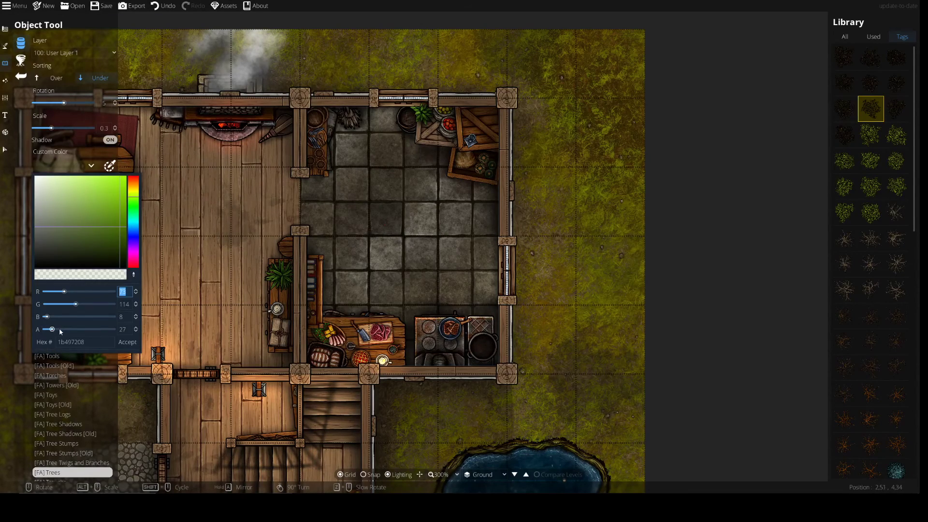
click(133, 343)
- Scale the tree canopy to 0.7, assign it to layer 400: User Layer 4 and adjust its rotation
scroll(584, 82, up, 4)
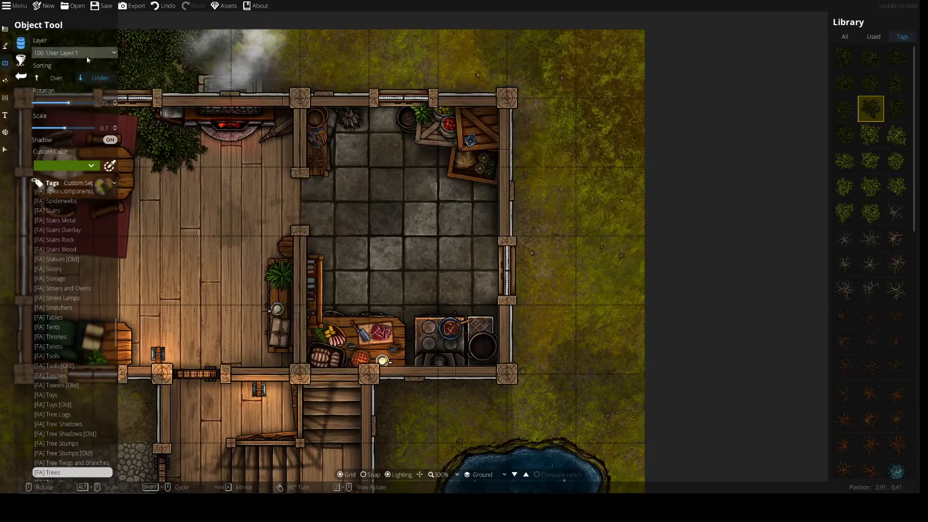
click(72, 52)
click(68, 155)
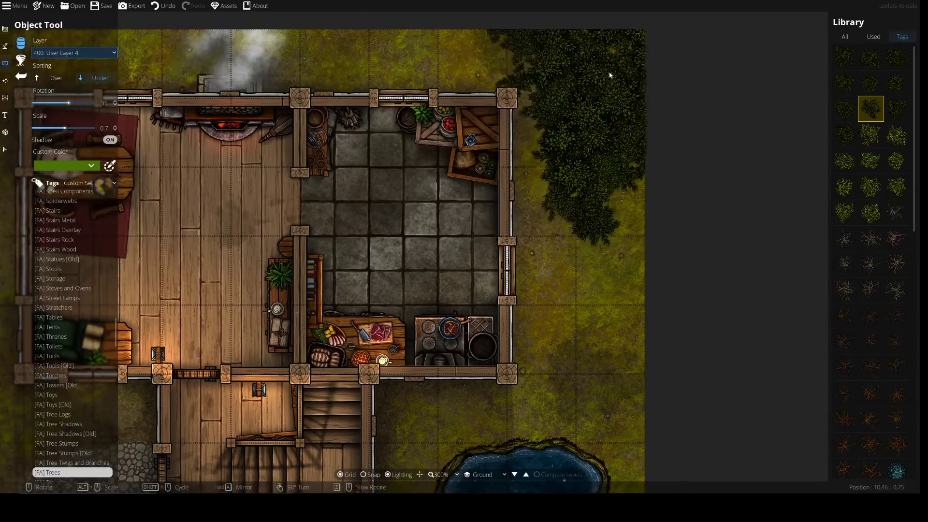
scroll(618, 99, down, 3)
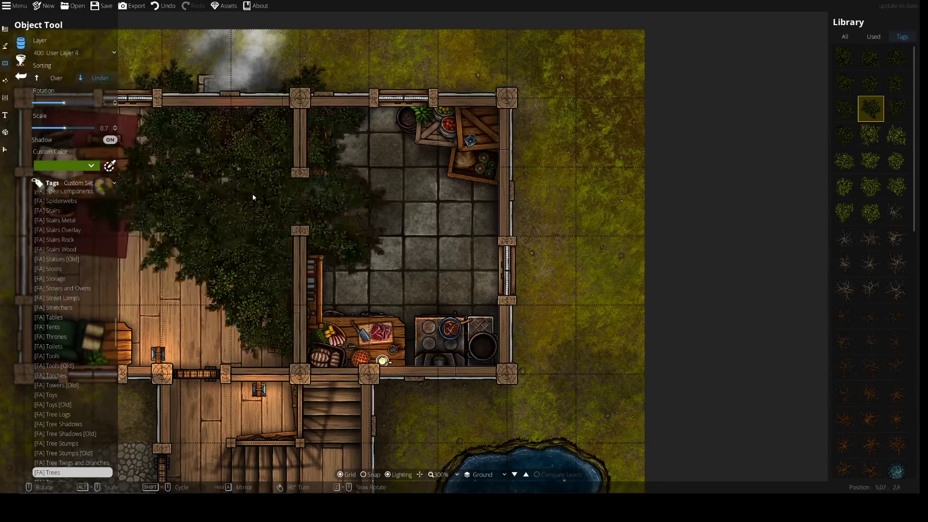
- Shift the tree's custom color to a slightly yellower green
click(65, 166)
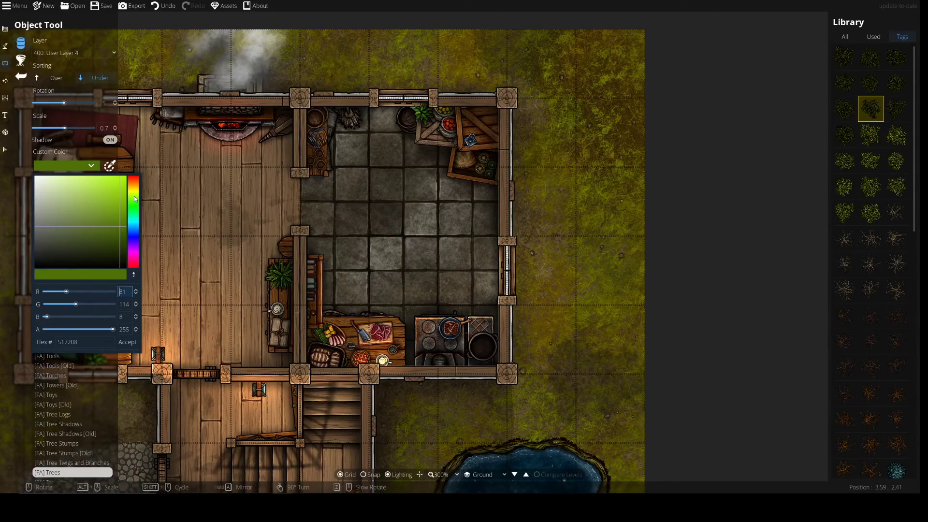
text(76)
click(127, 341)
- Place the tree canopy over the map's upper-right corner with a rotation of 20
scroll(605, 138, down, 4)
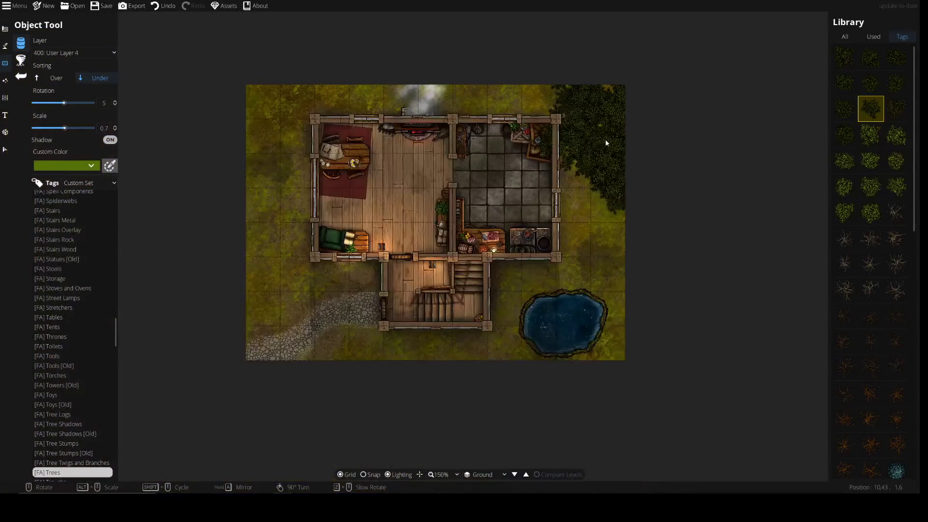
scroll(618, 111, up, 2)
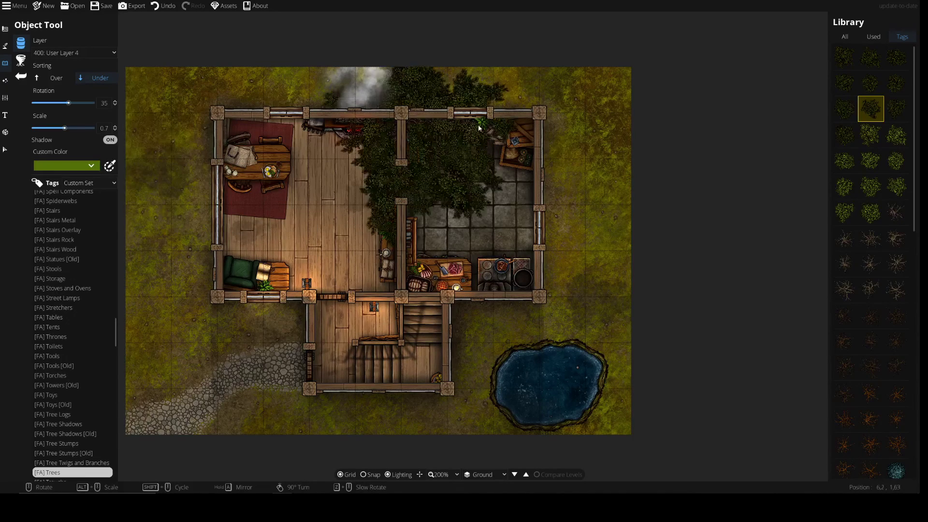
scroll(645, 90, down, 1)
click(639, 86)
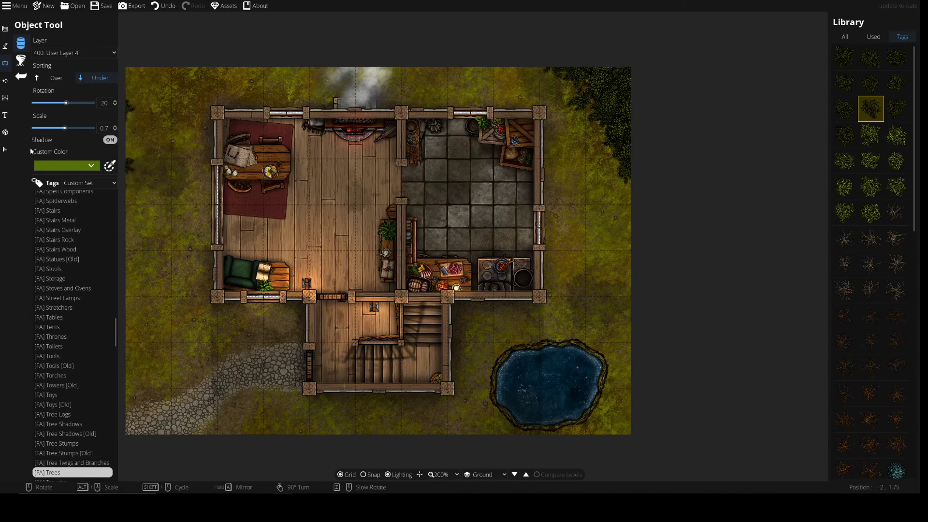
- Set the tree's custom color to an opaque green with R 83, G 114, B 8
click(89, 167)
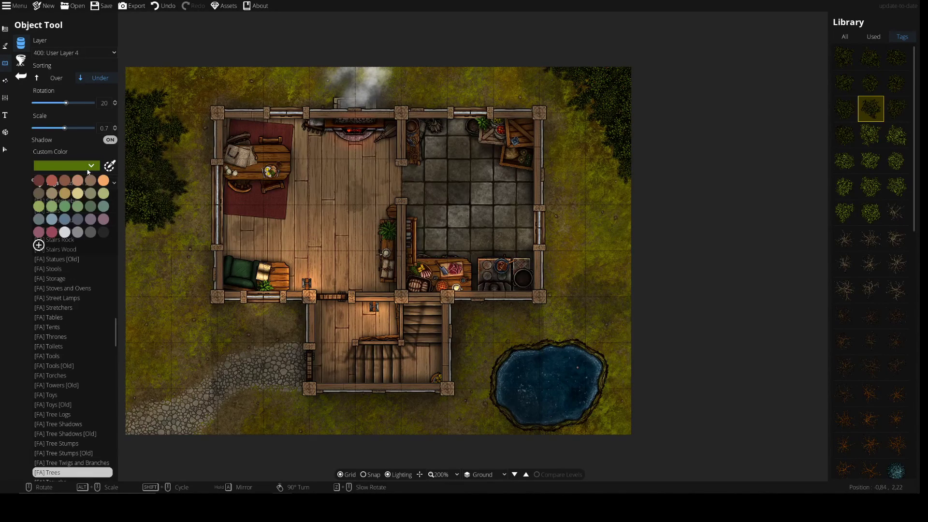
click(112, 167)
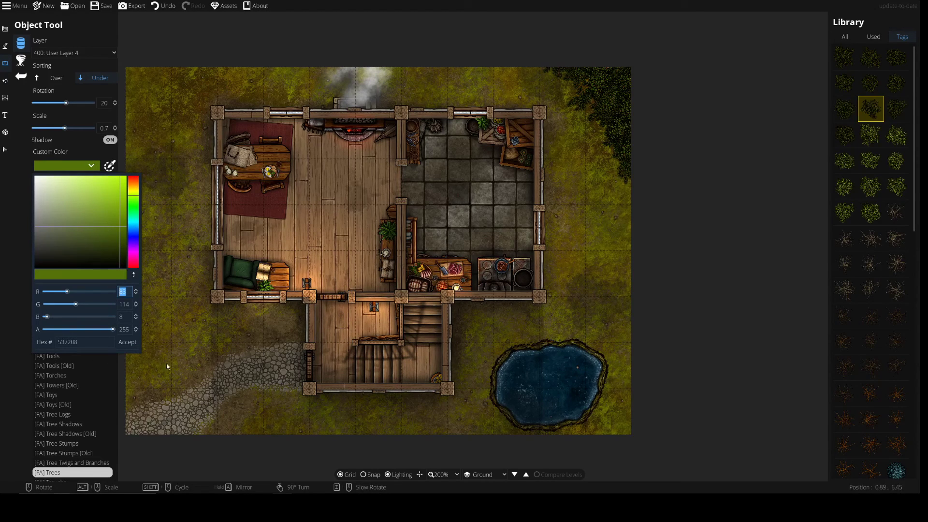
click(126, 343)
- Try placing a rotated tree canopy over the map's upper-left corner
scroll(459, 167, down, 5)
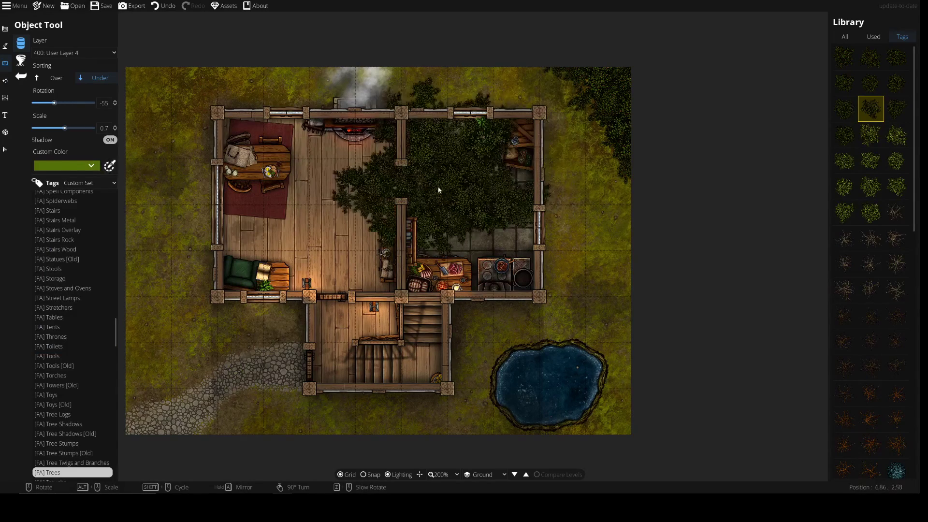
scroll(299, 177, down, 2)
drag(213, 192, 274, 228)
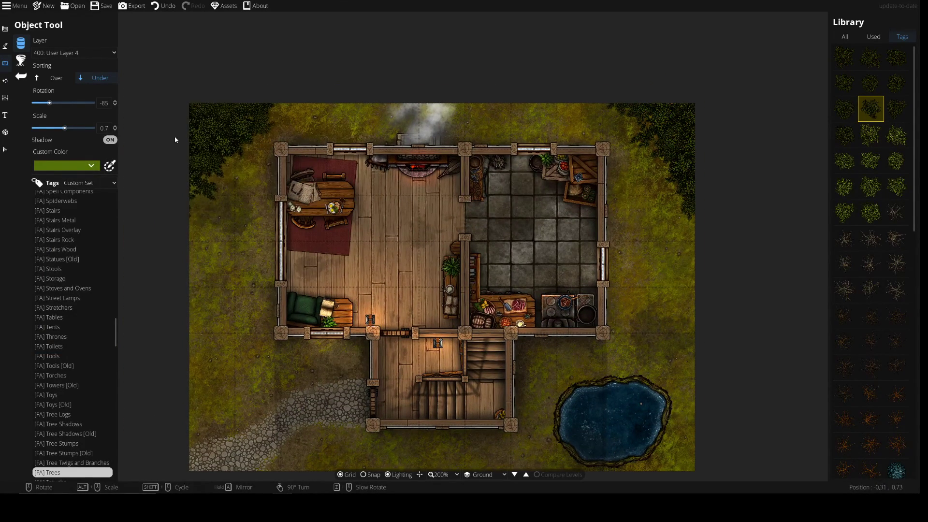
scroll(178, 135, up, 1)
click(181, 106)
scroll(277, 186, up, 1)
drag(309, 294, 300, 207)
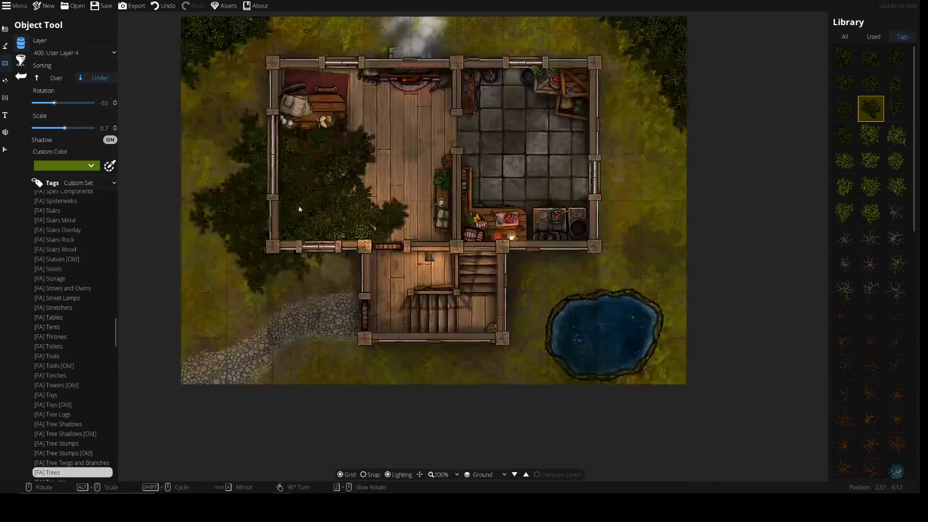
drag(191, 209, 177, 256)
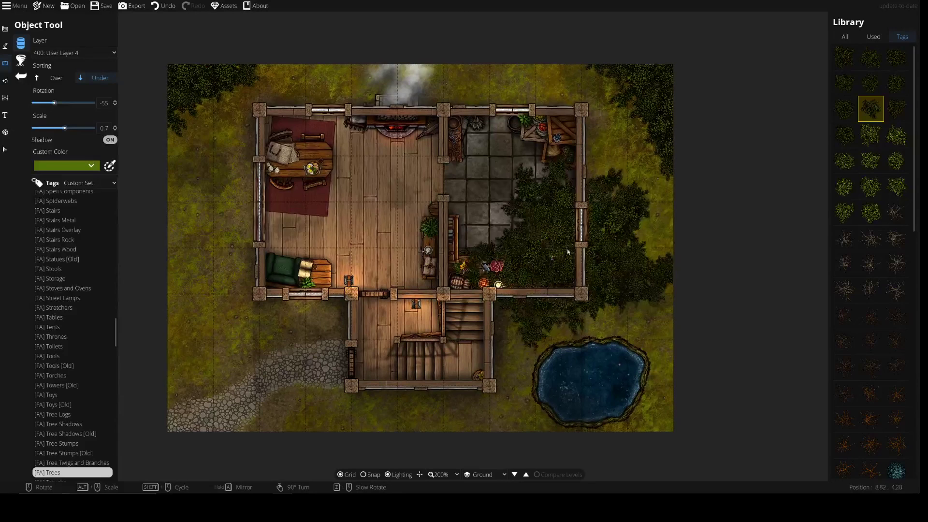
- Undo the upper-left tree and place it again at that corner with a rotation of 95
key(ctrl+z)
scroll(140, 150, up, 12)
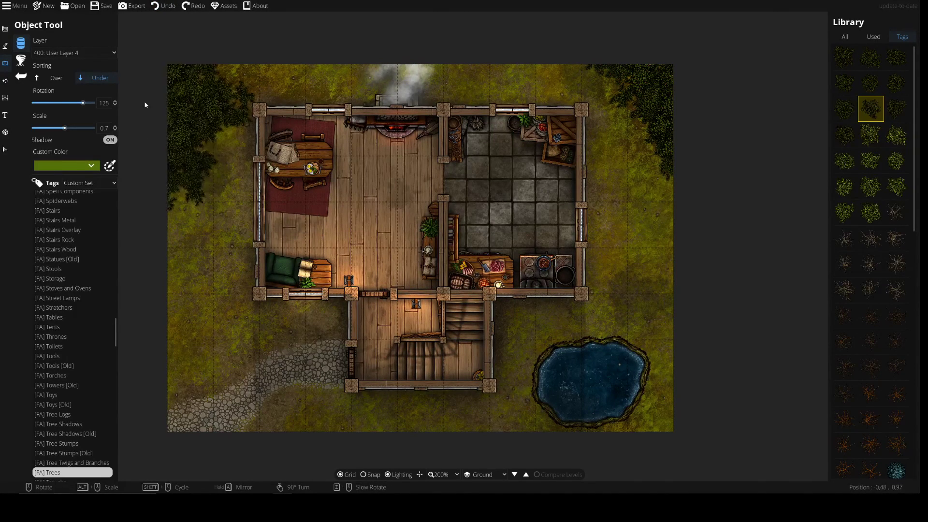
scroll(121, 91, down, 2)
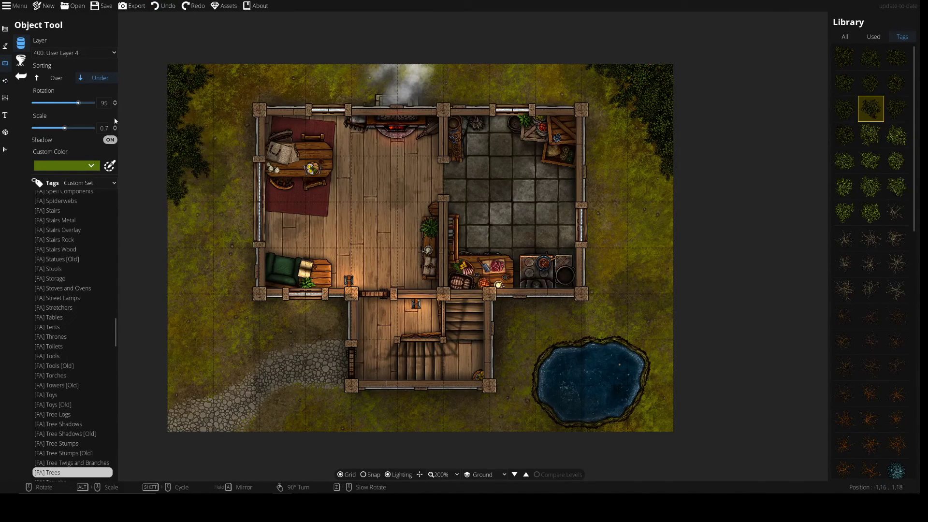
drag(121, 117, 199, 144)
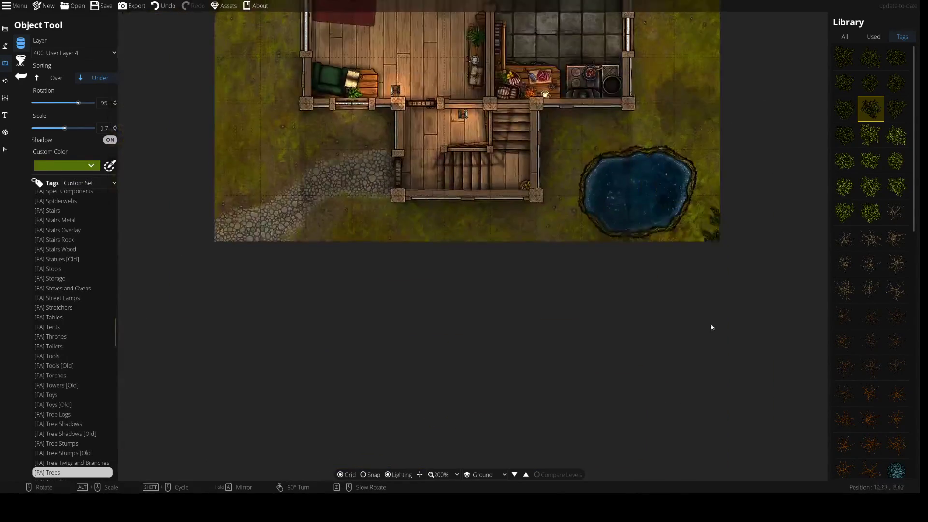
- Place a tree canopy over the map's lower-right corner, overlapping the pond's edge, with a rotation of 65
drag(710, 327, 756, 466)
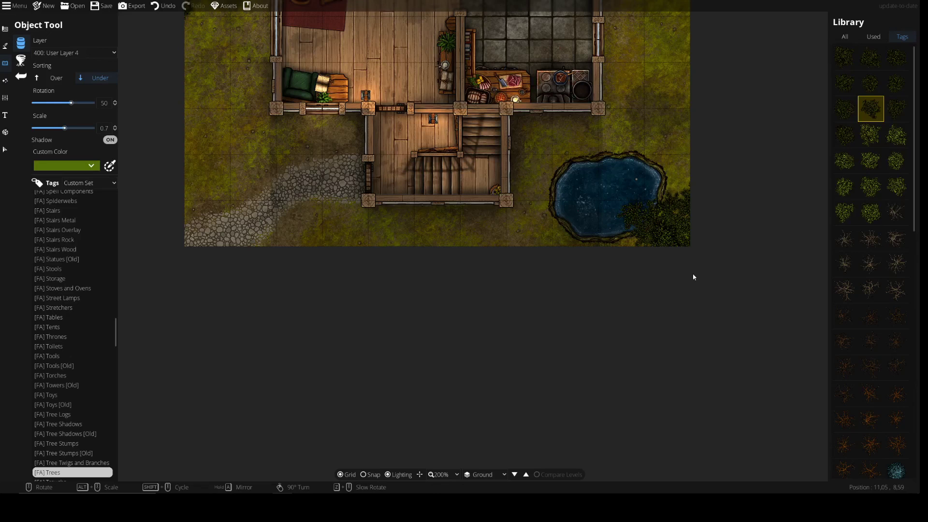
scroll(693, 277, up, 1)
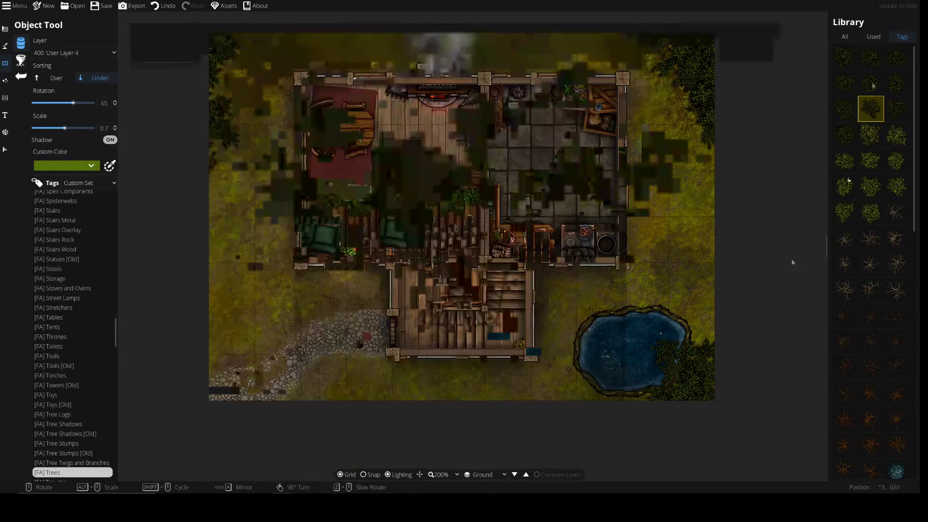
- Check the whole map with its corner trees and preview a brighter green leafy canopy from the library
drag(414, 380, 424, 317)
scroll(336, 247, down, 2)
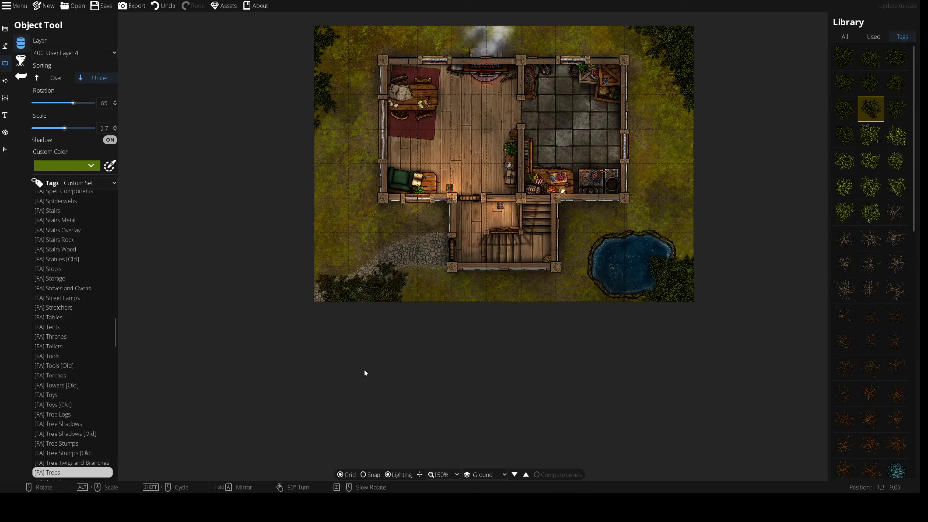
mouse_move(868, 167)
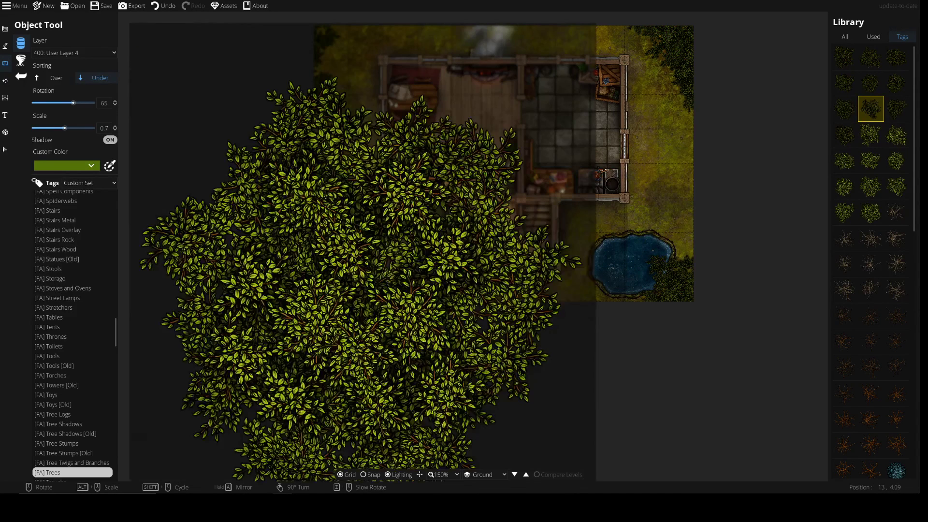